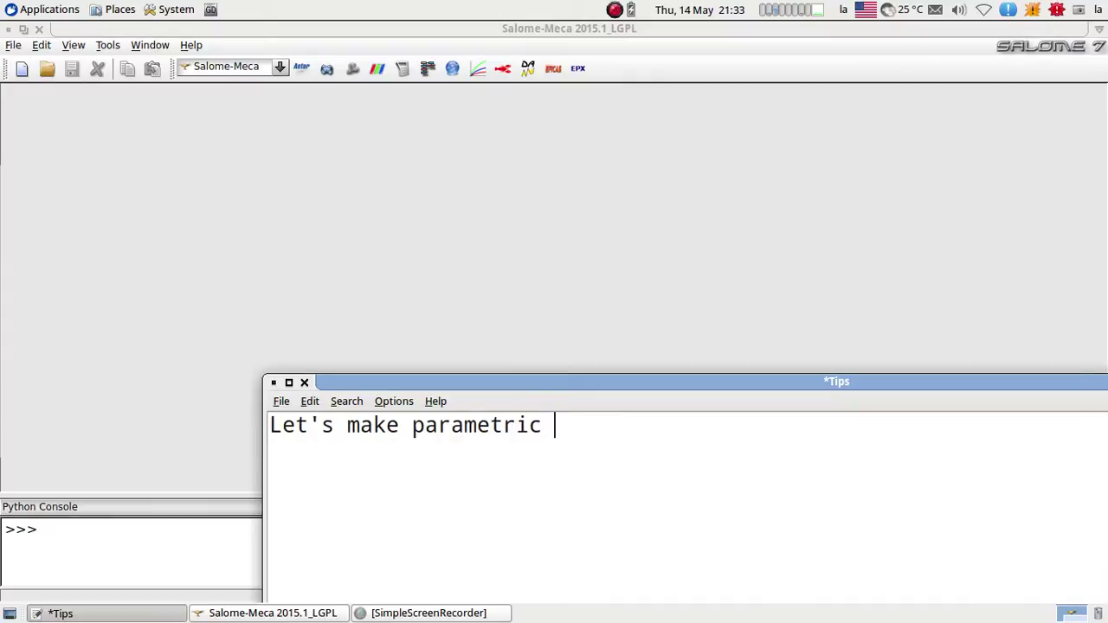
# Complete the note in the Tips window so it reads "Let's make parametric model of detail using python scripting".
pyautogui.write('model')
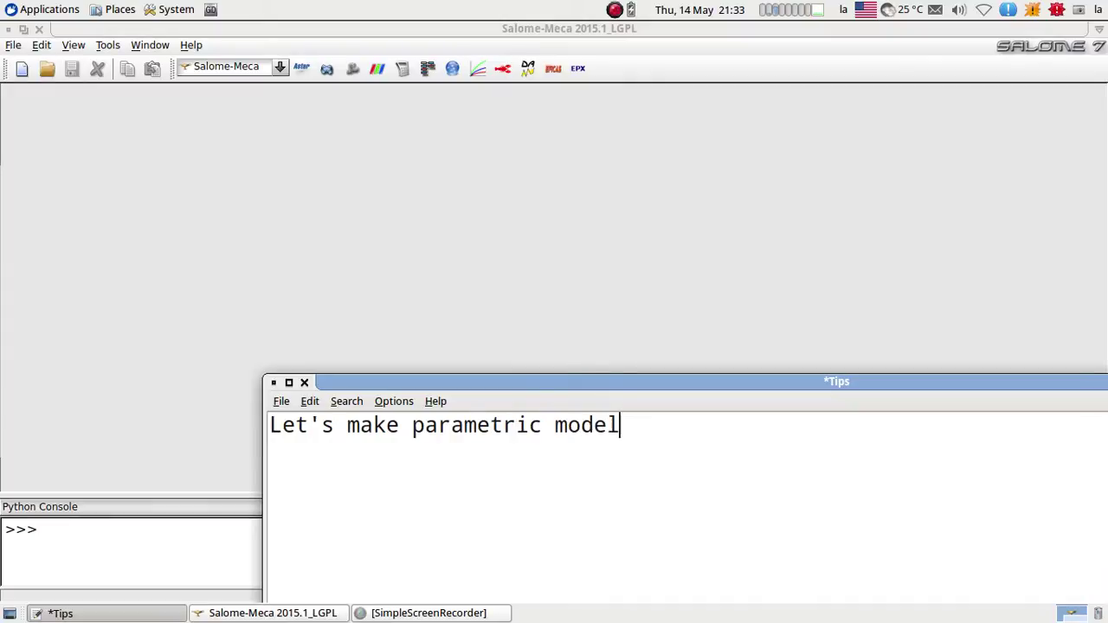
pyautogui.write(' of detail ')
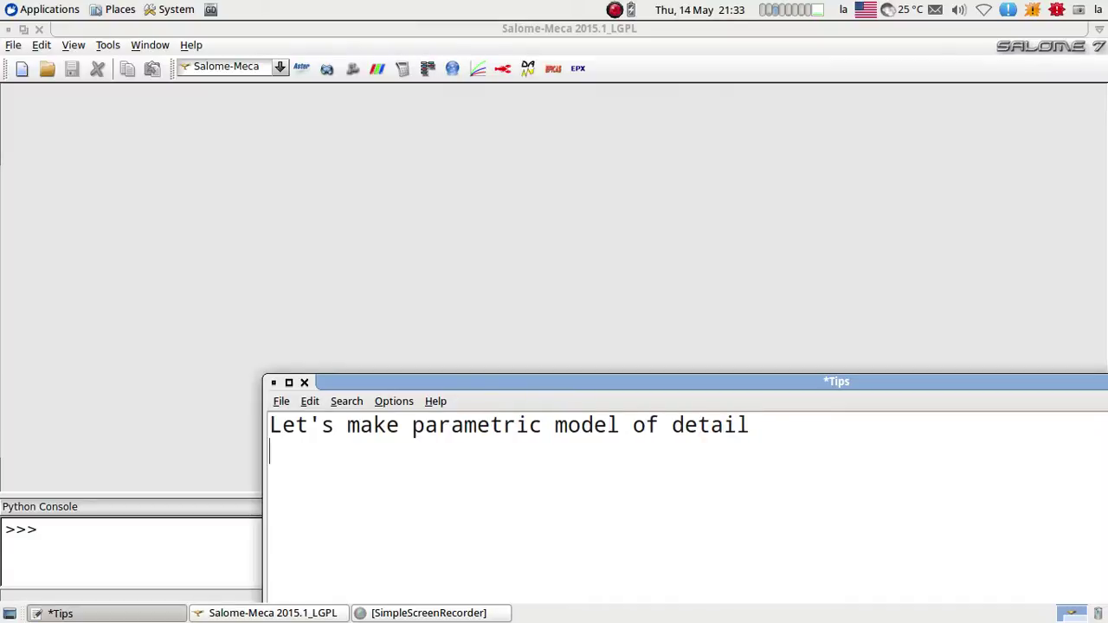
pyautogui.write('using ')
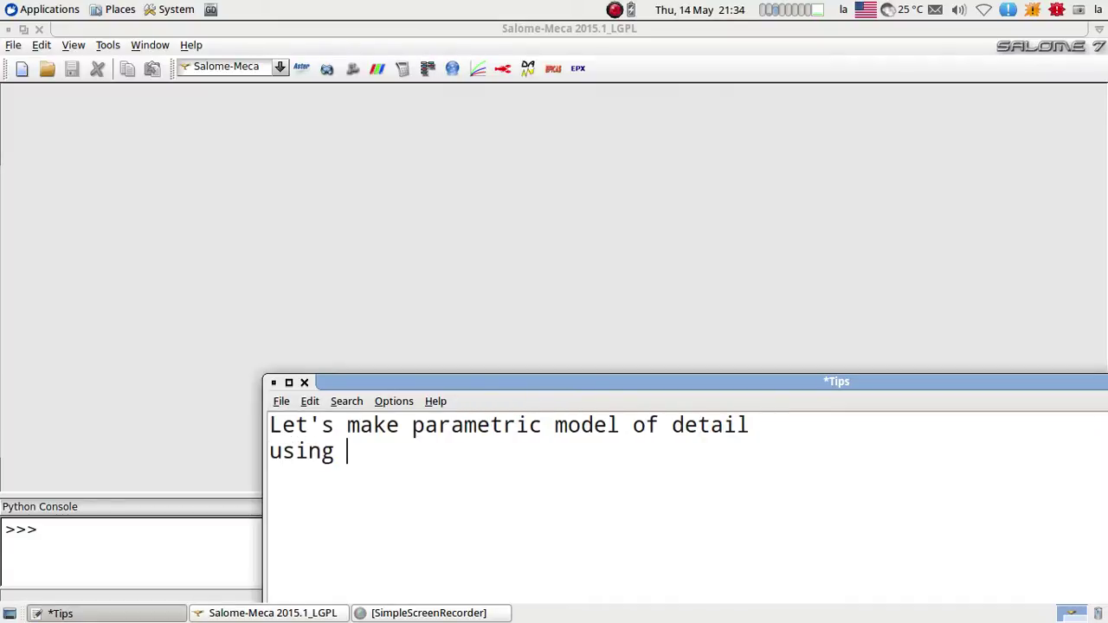
pyautogui.write('python sc')
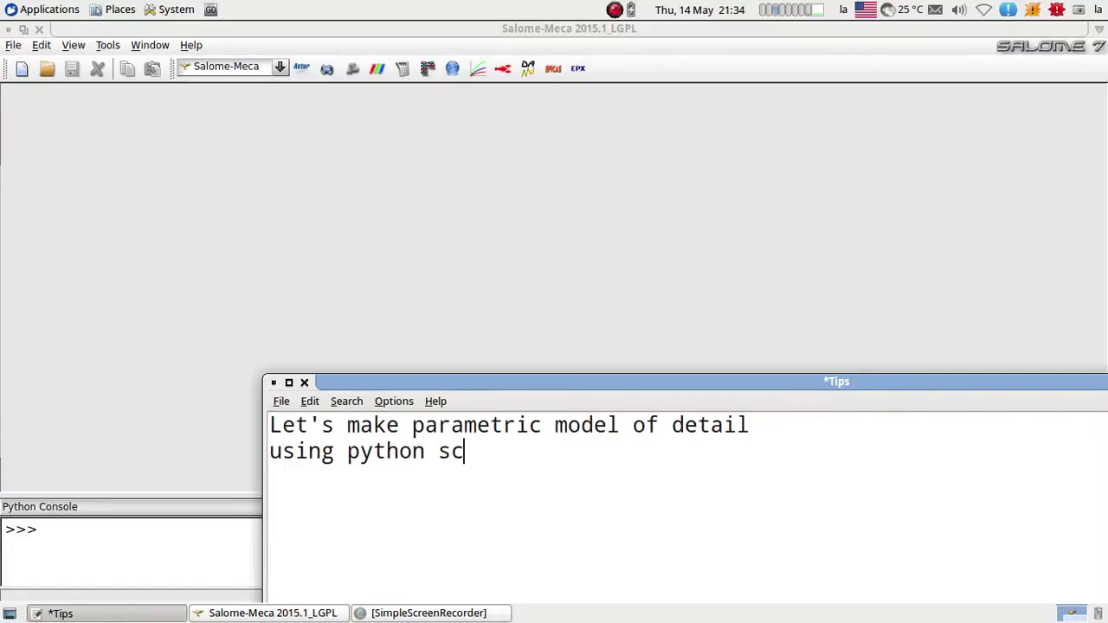
pyautogui.write('ripting')
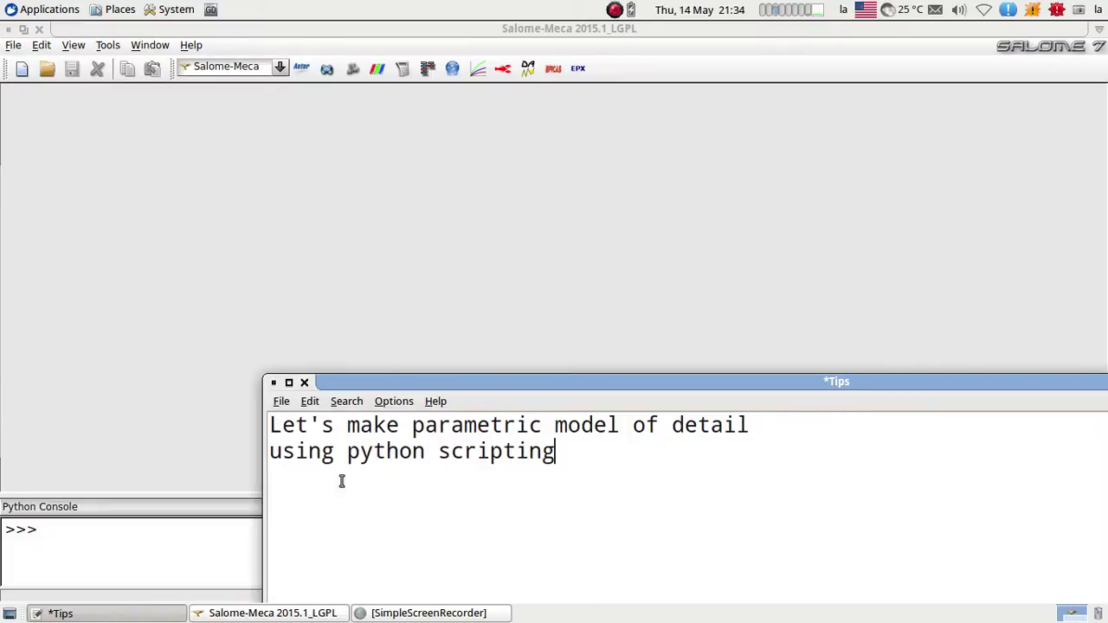
# Switch to Salome-Meca and activate the Geometry module with a new study.
pyautogui.click(385, 319)
pyautogui.click(280, 67)
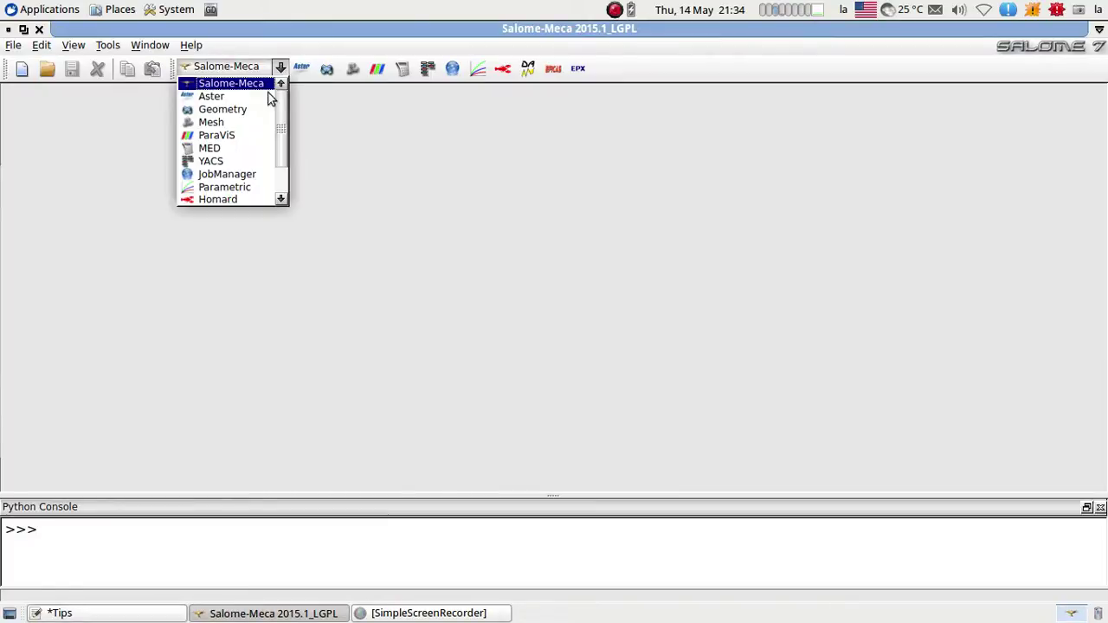
pyautogui.click(260, 112)
pyautogui.click(385, 351)
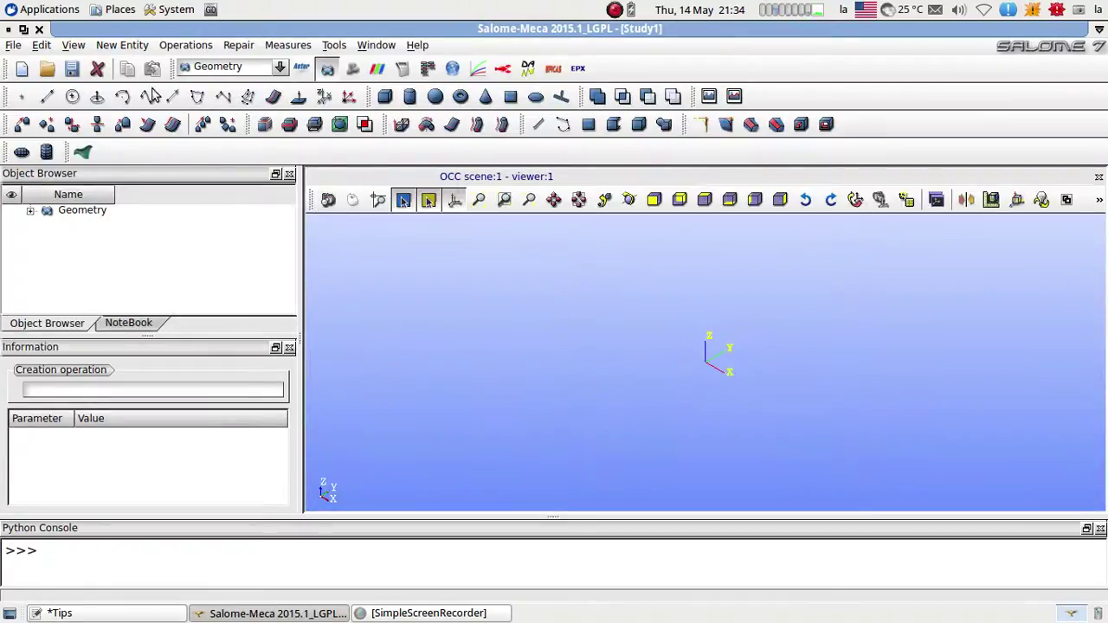
# Create a cylinder primitive at the origin with radius 5 and height 2.
pyautogui.click(111, 46)
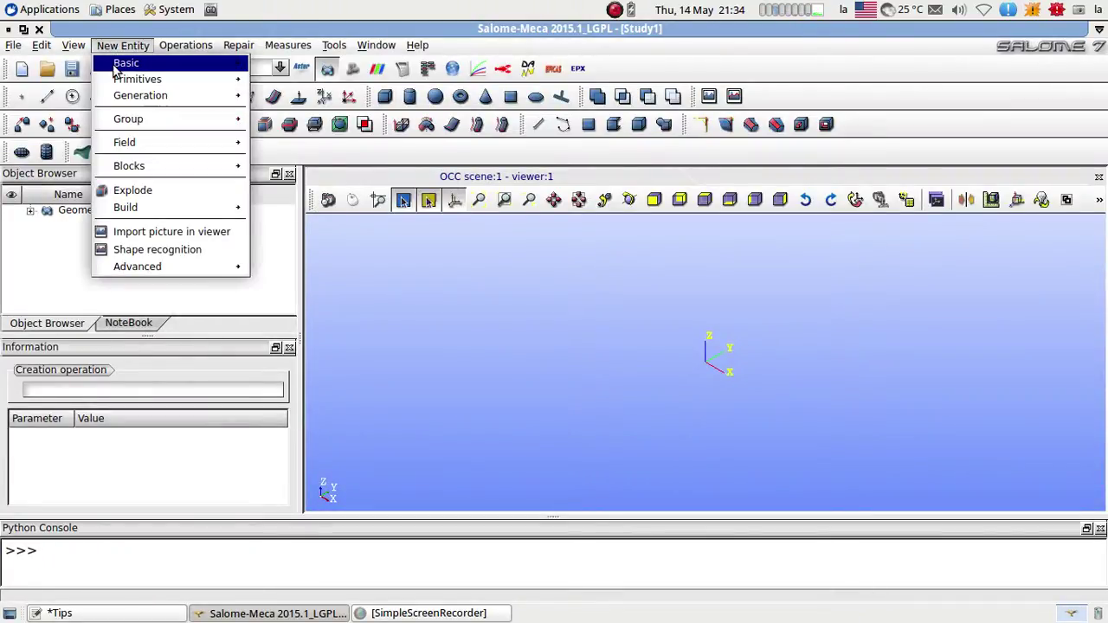
pyautogui.moveTo(114, 65)
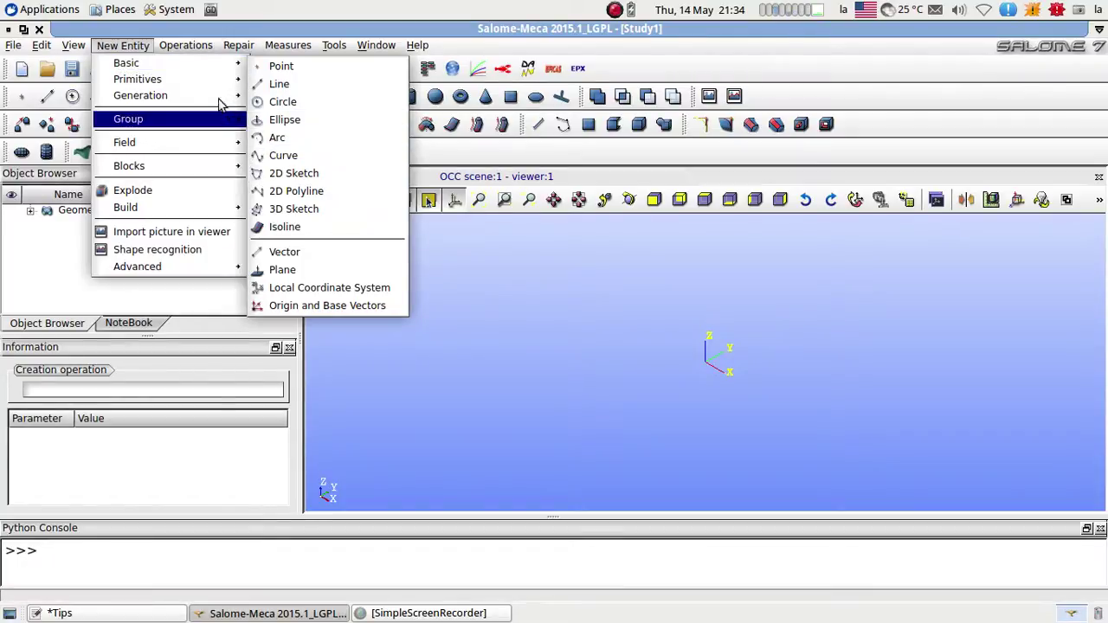
pyautogui.moveTo(216, 80)
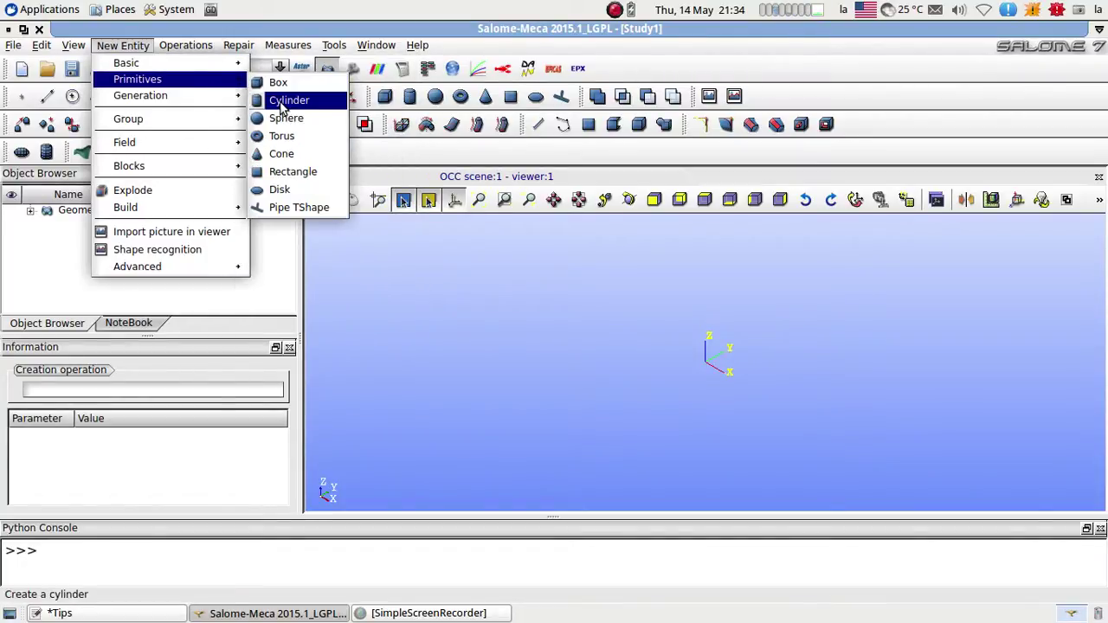
pyautogui.click(286, 100)
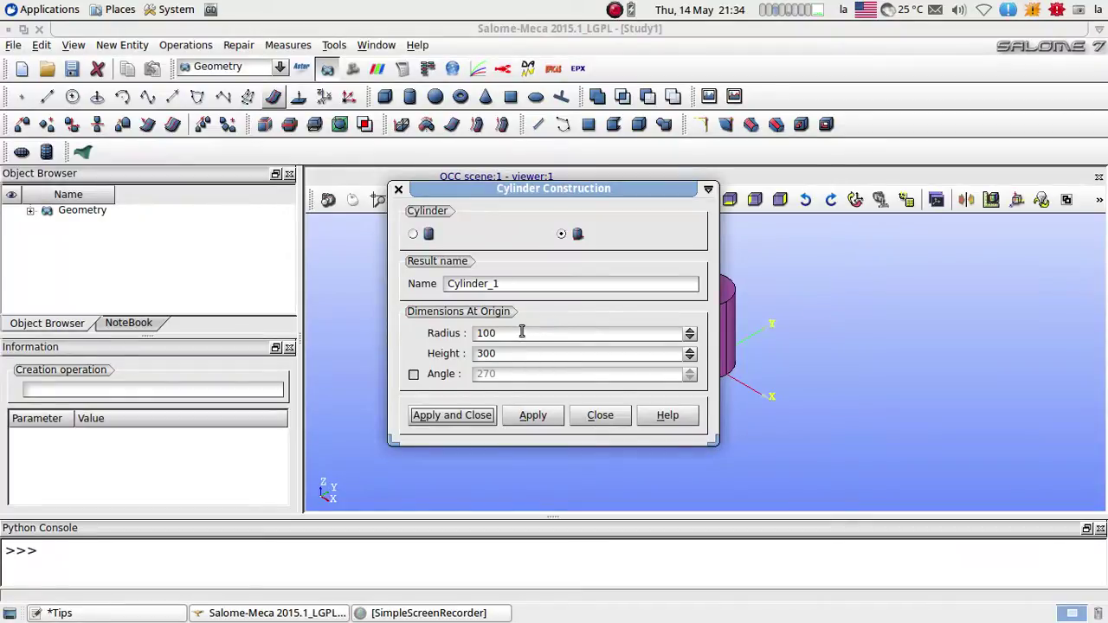
pyautogui.moveTo(522, 333); pyautogui.dragTo(475, 332)
pyautogui.write('5')
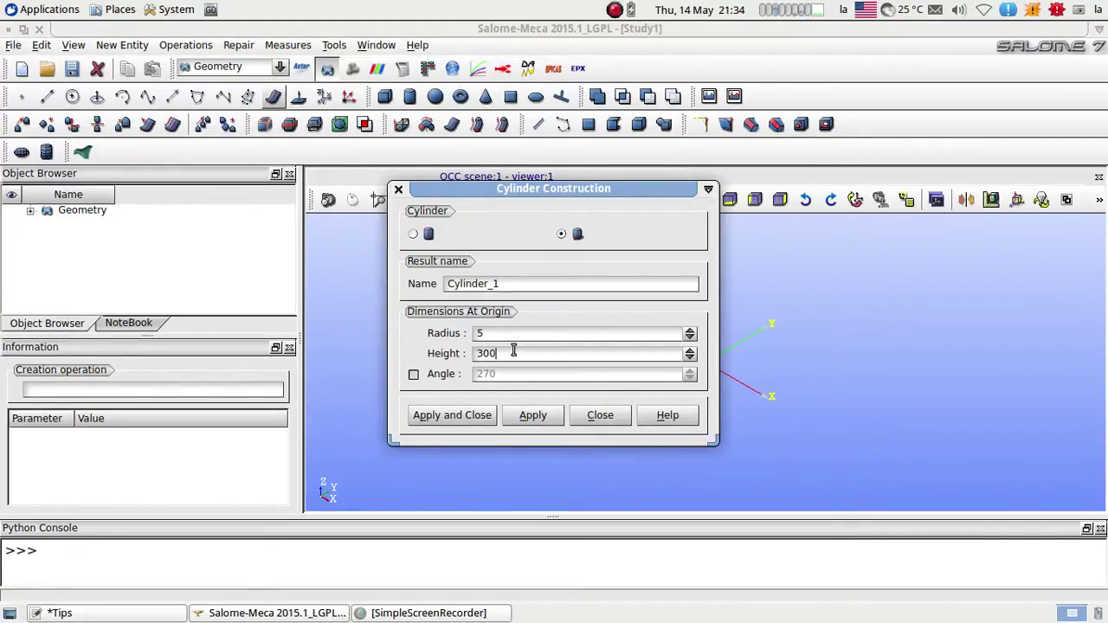
pyautogui.moveTo(514, 350); pyautogui.dragTo(453, 353)
pyautogui.write('2')
pyautogui.click(467, 420)
# Create a translated copy of the cylinder, offset 15 along Y.
pyautogui.click(579, 201)
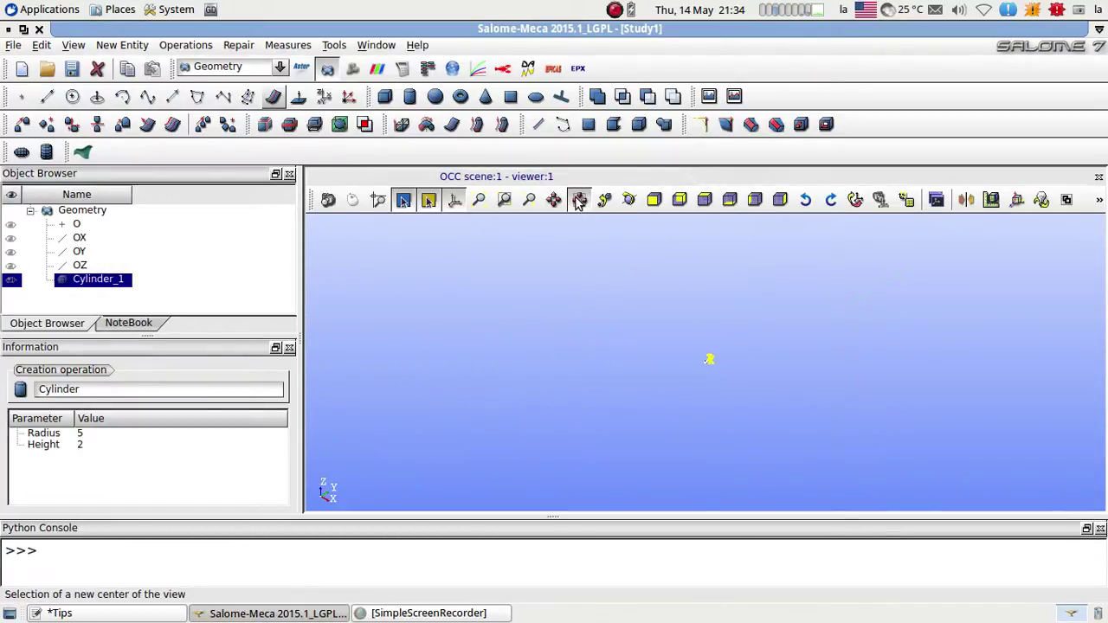
pyautogui.click(618, 252)
pyautogui.scroll(-3, 620, 286)
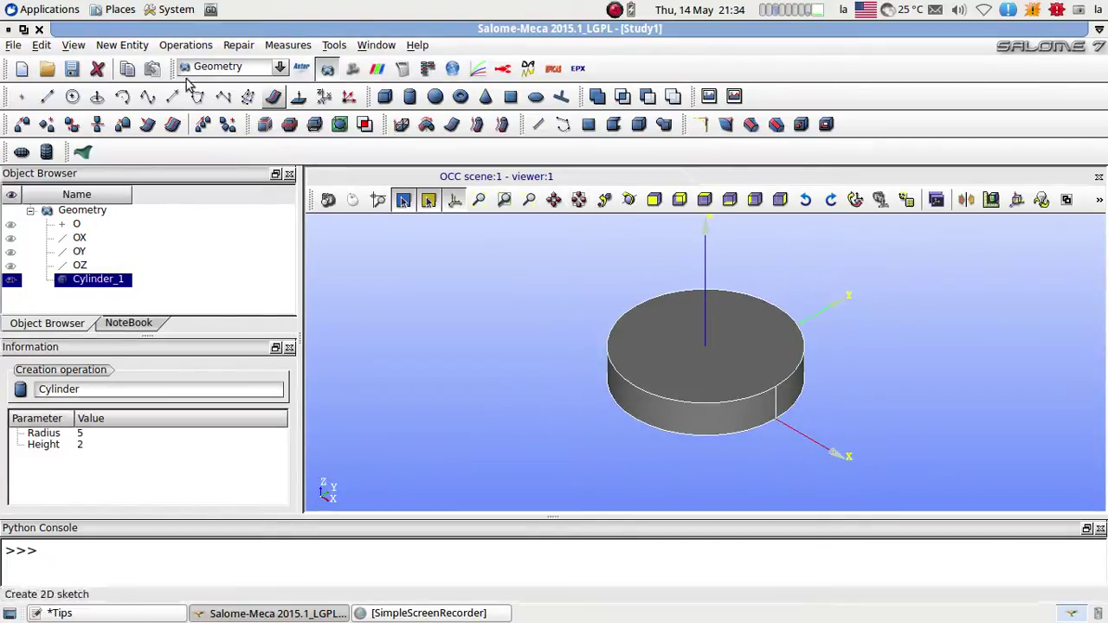
pyautogui.click(186, 45)
pyautogui.moveTo(190, 67)
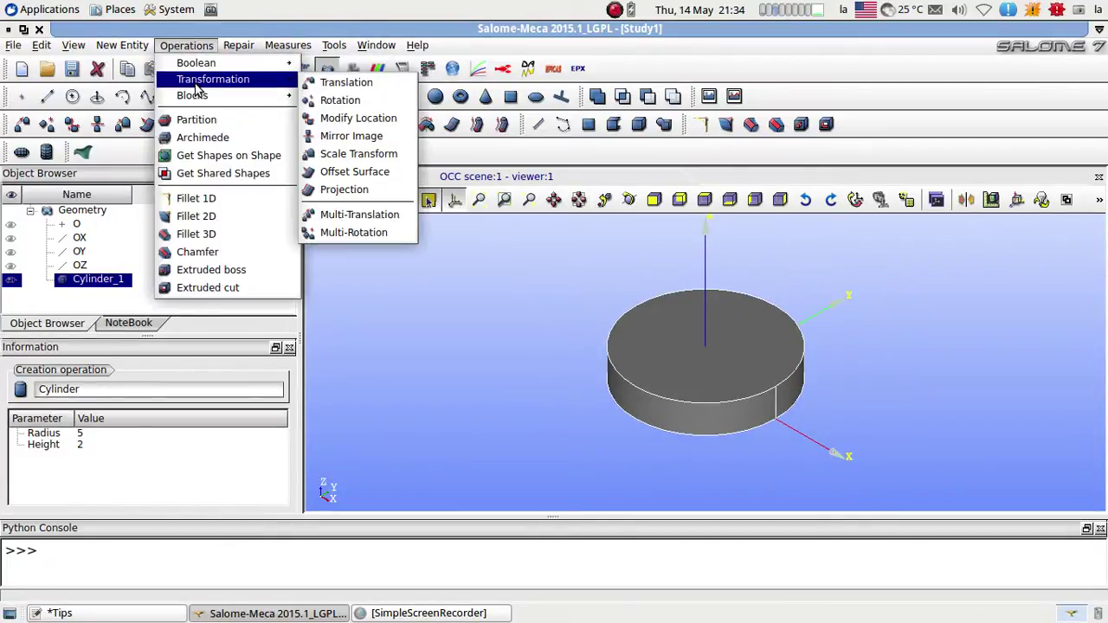
pyautogui.moveTo(291, 83)
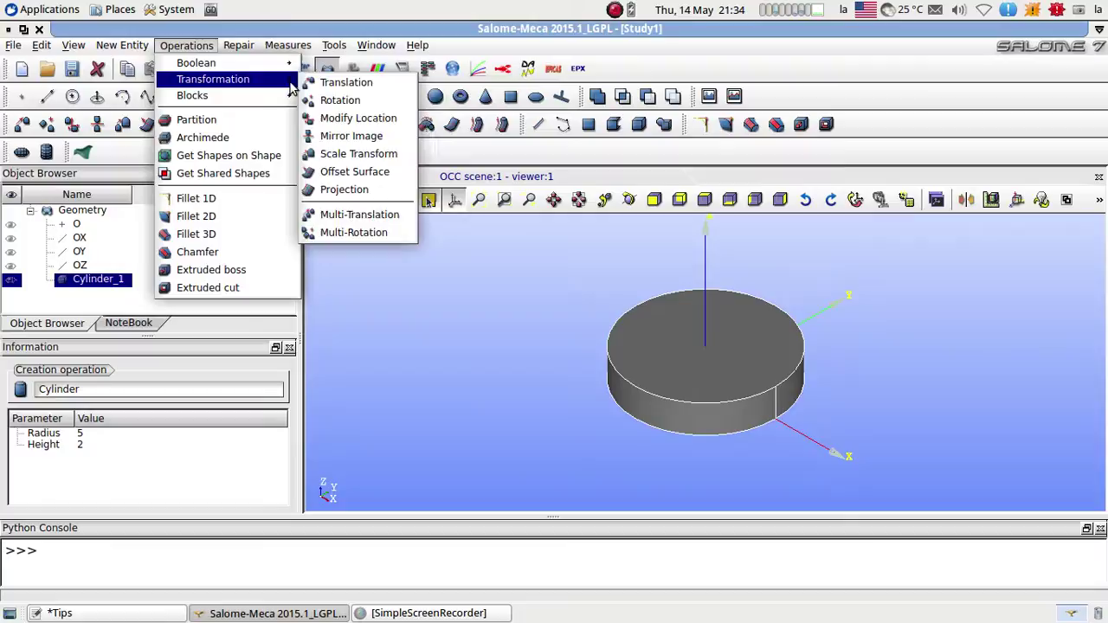
pyautogui.click(339, 83)
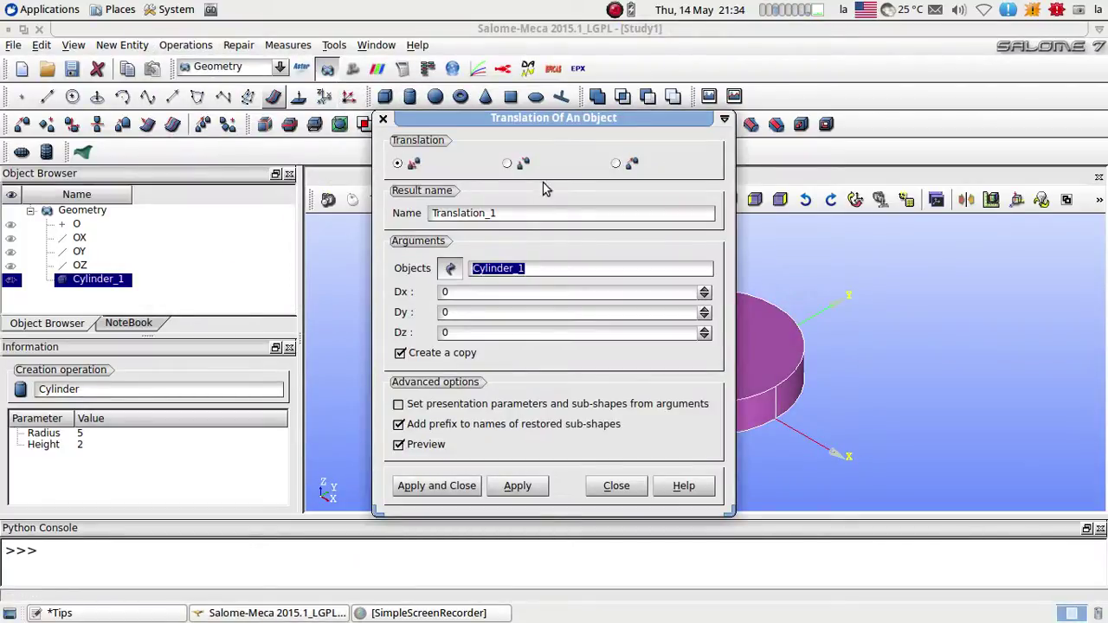
pyautogui.moveTo(569, 122); pyautogui.dragTo(446, 245)
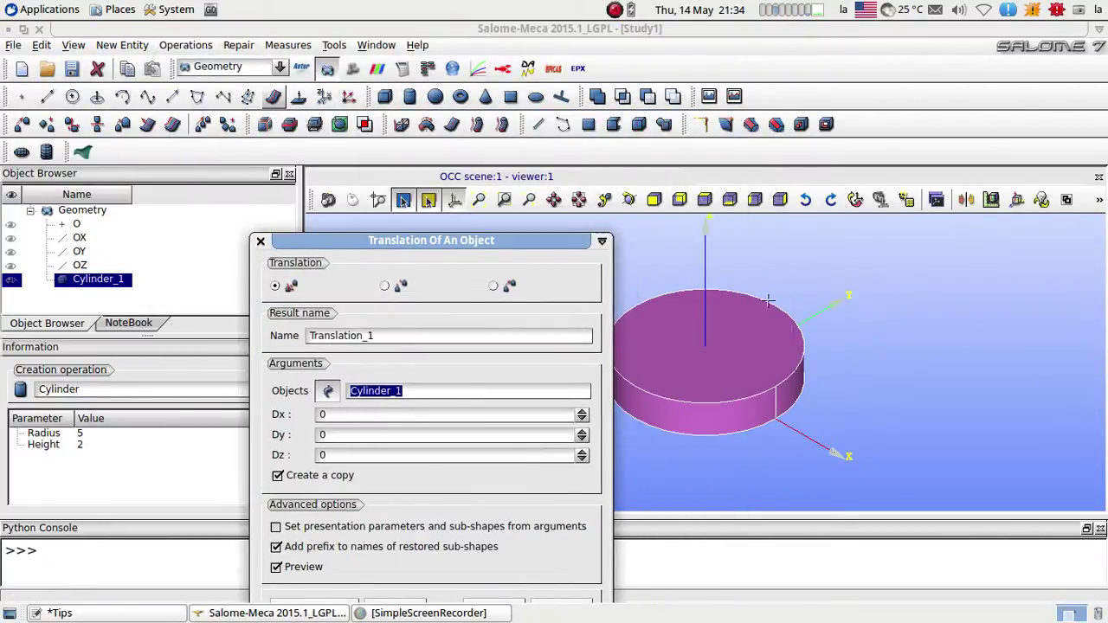
pyautogui.doubleClick(346, 433)
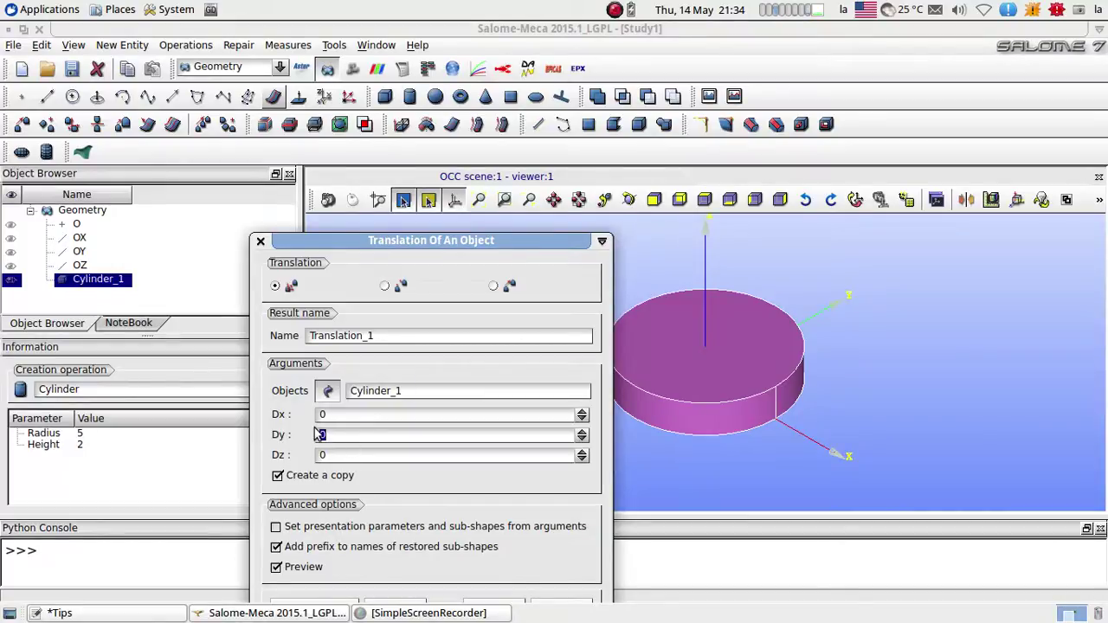
pyautogui.write('15')
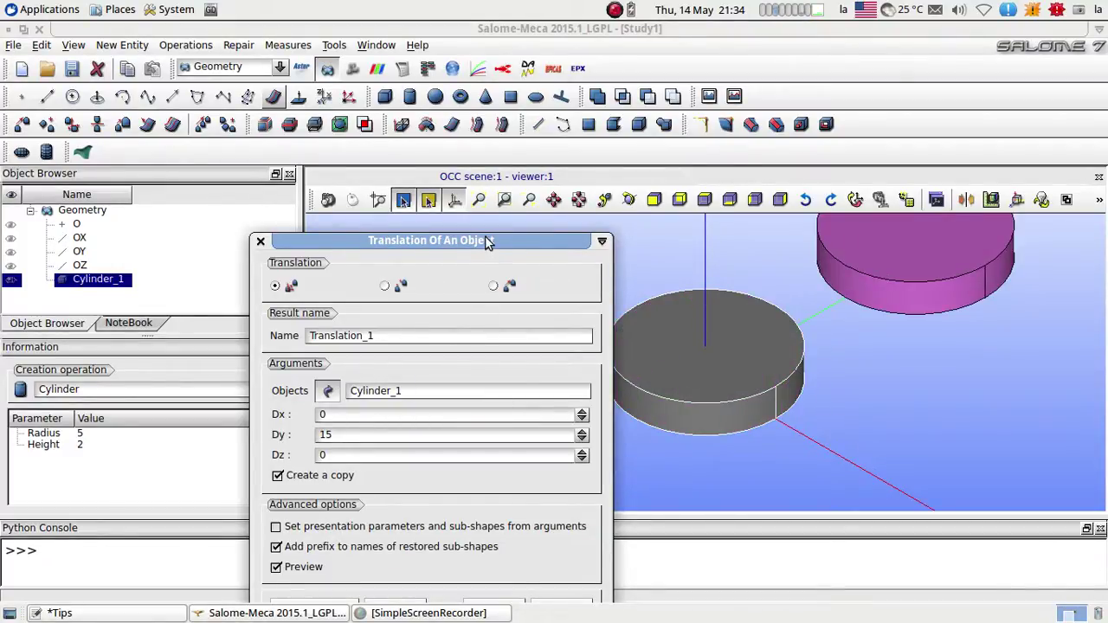
pyautogui.moveTo(487, 243); pyautogui.dragTo(500, 180)
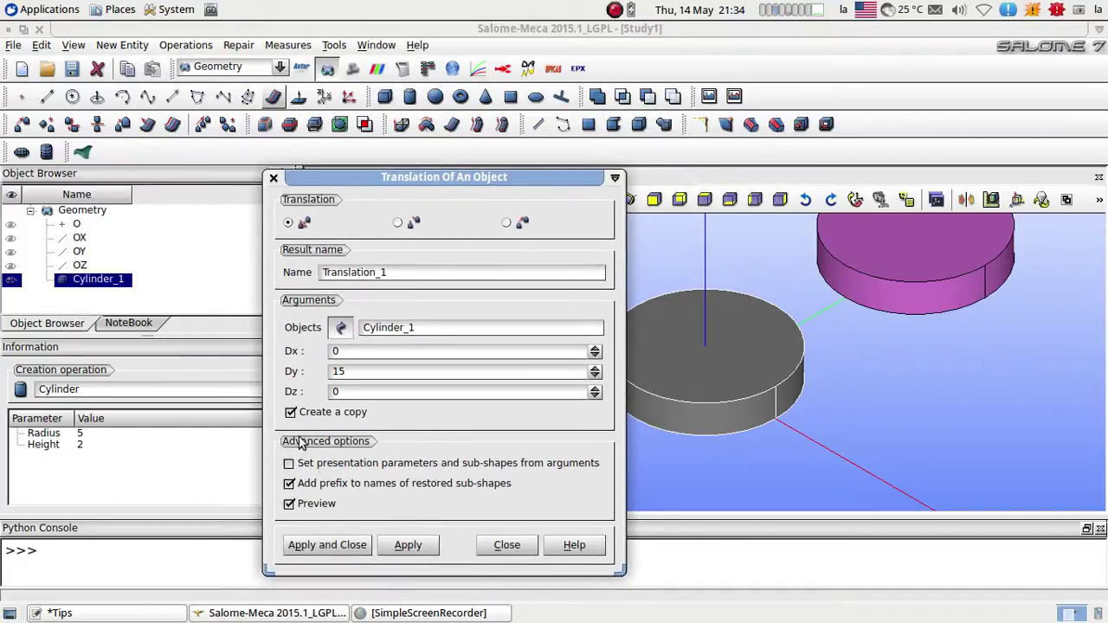
pyautogui.click(330, 548)
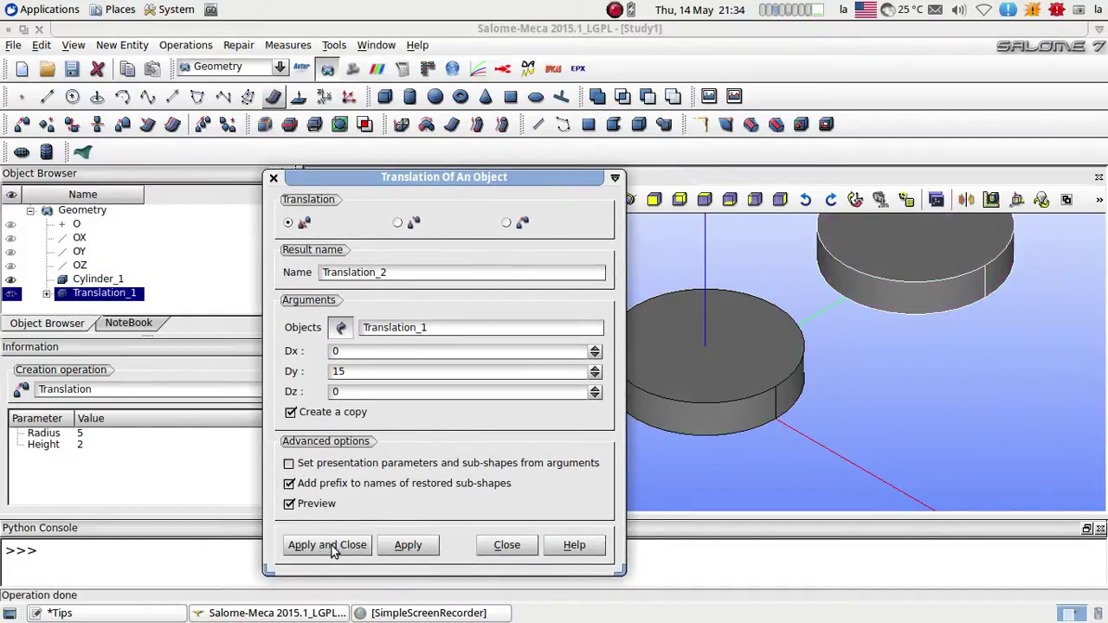
# Create a box primitive at the origin with dimensions Dx 10, Dy 15 and Dz 2.
pyautogui.scroll(-2, 482, 439)
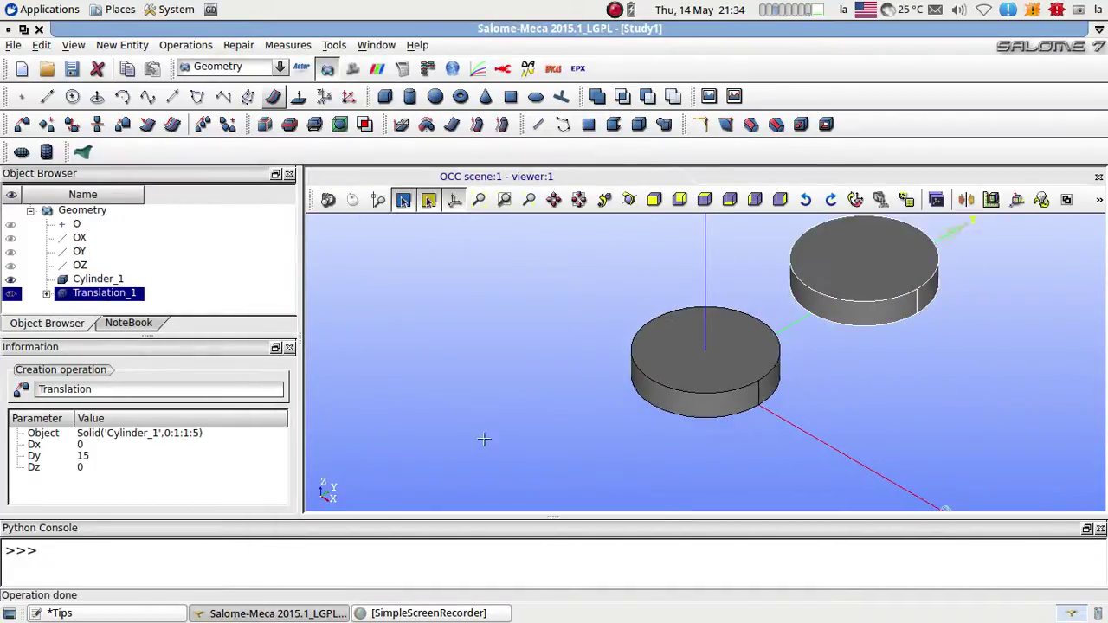
pyautogui.click(581, 202)
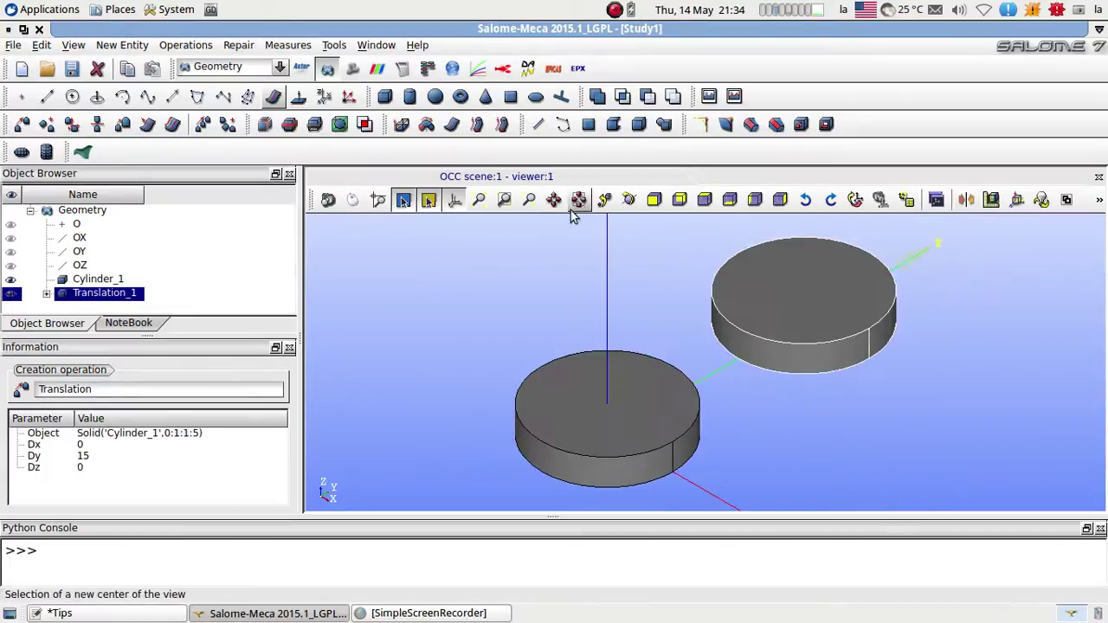
pyautogui.click(123, 45)
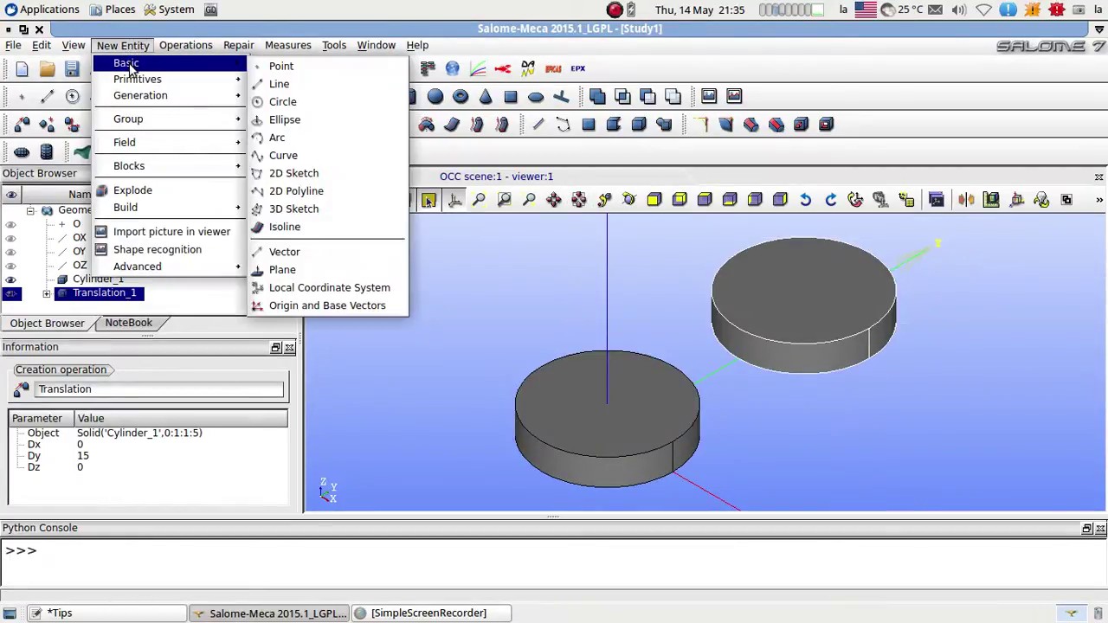
pyautogui.moveTo(156, 83)
pyautogui.click(286, 83)
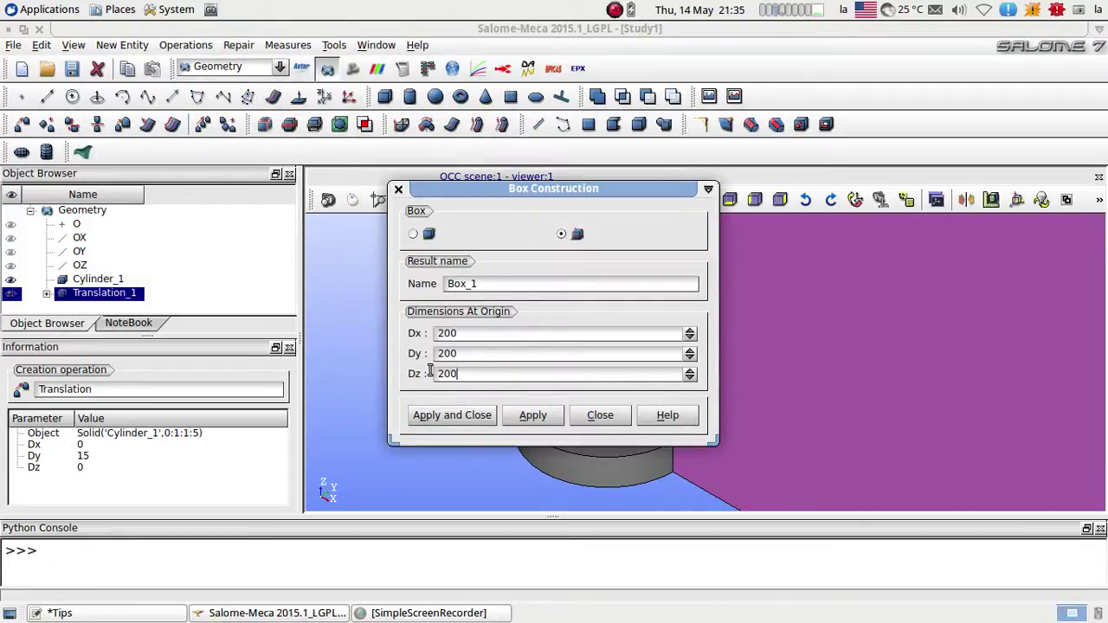
pyautogui.doubleClick(431, 373)
pyautogui.write('2')
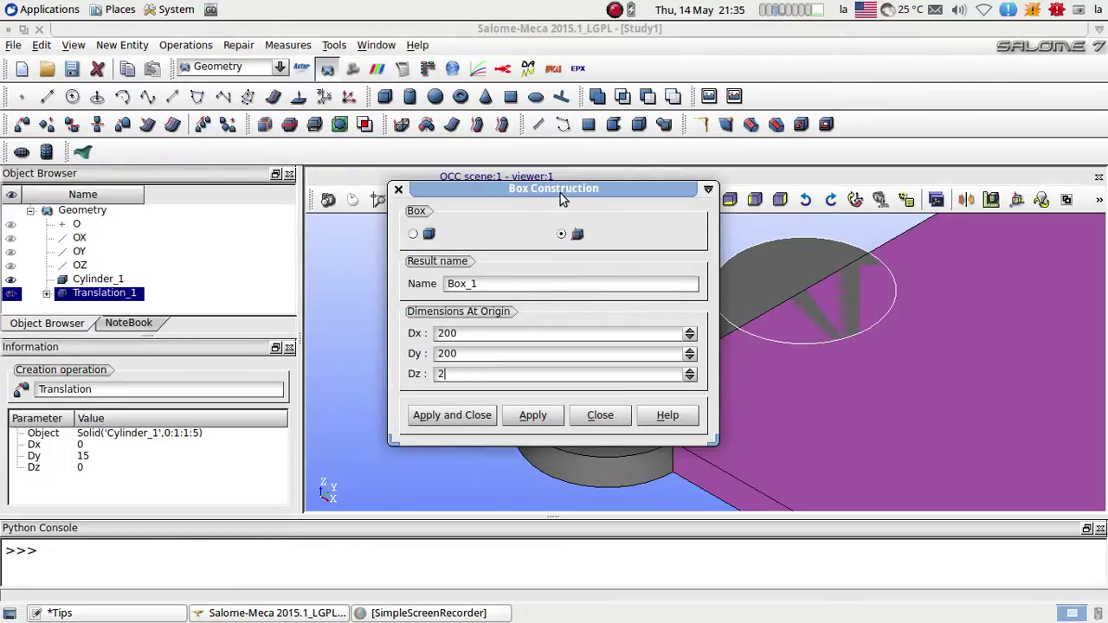
pyautogui.moveTo(560, 193); pyautogui.dragTo(343, 182)
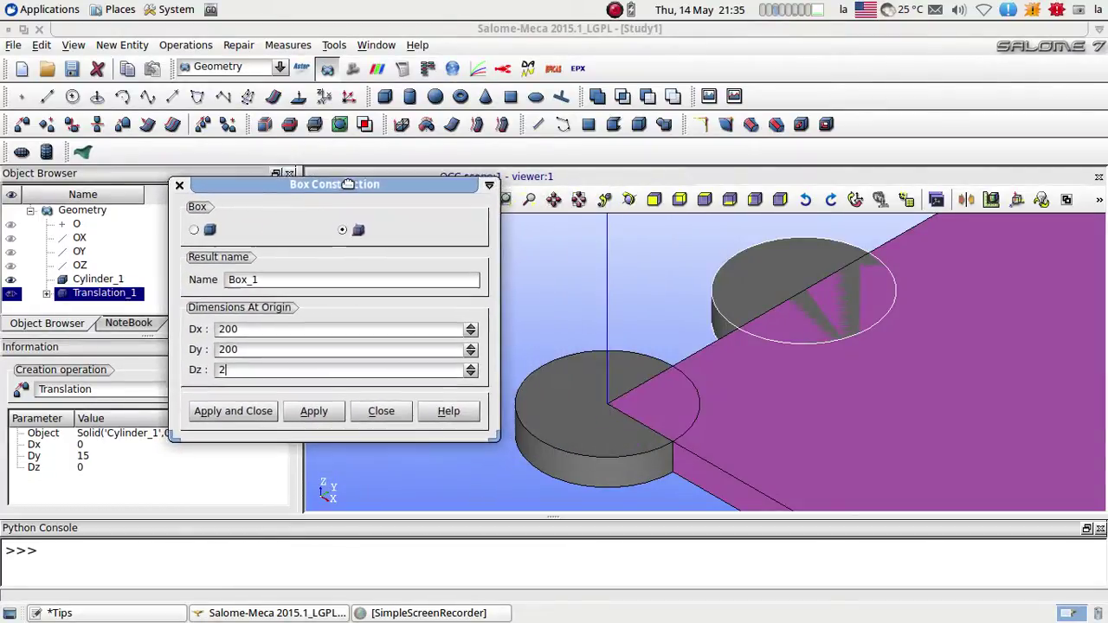
pyautogui.moveTo(252, 327); pyautogui.dragTo(185, 323)
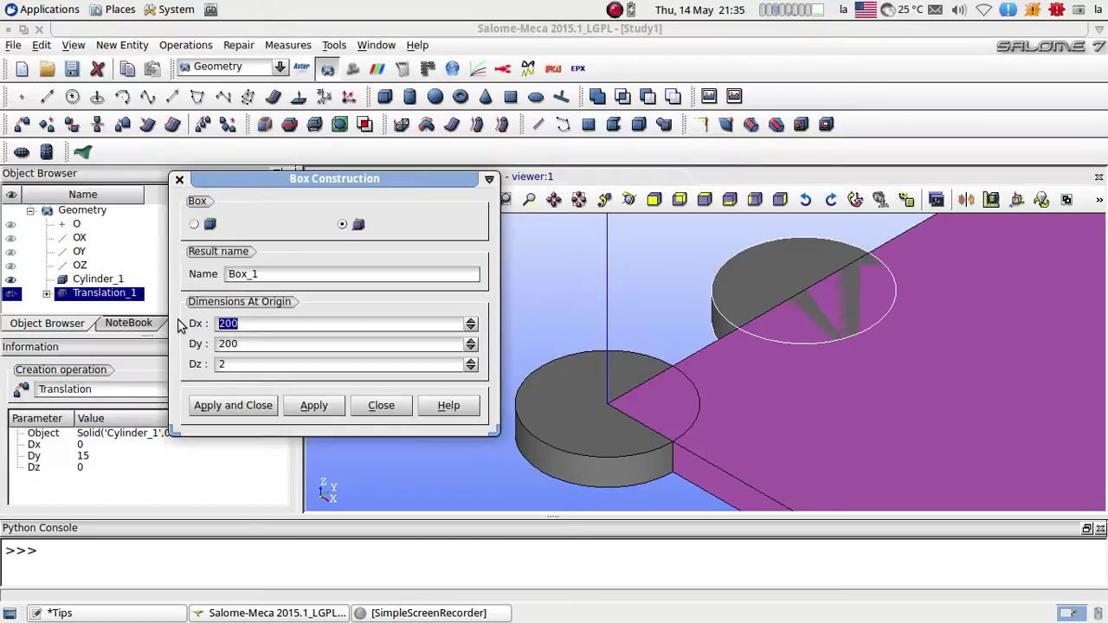
pyautogui.write('5')
pyautogui.moveTo(251, 345); pyautogui.dragTo(200, 344)
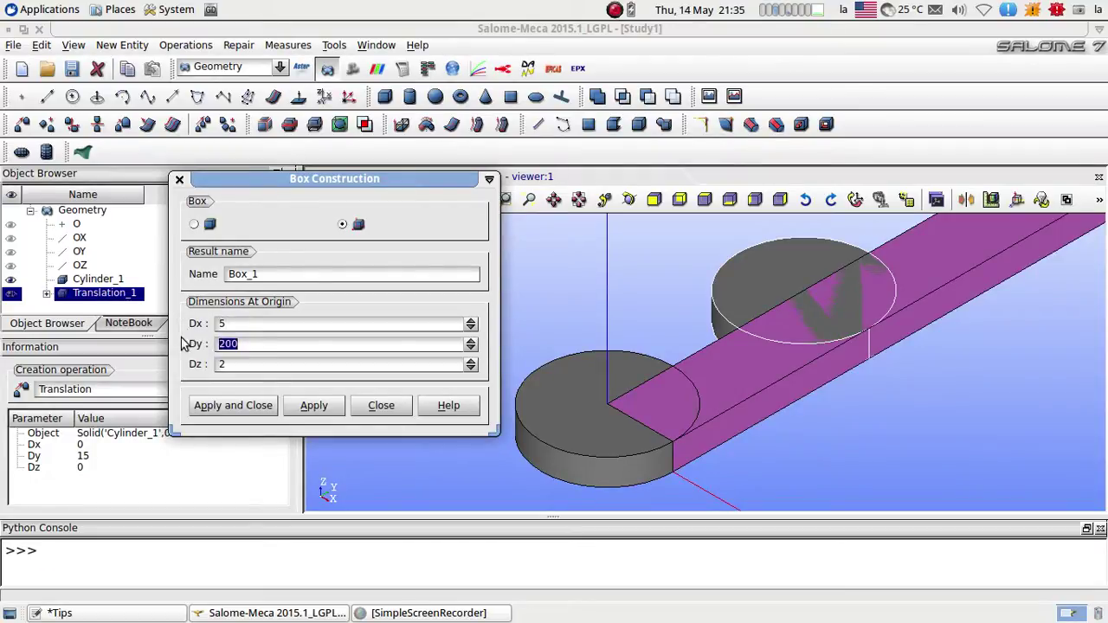
pyautogui.write('15')
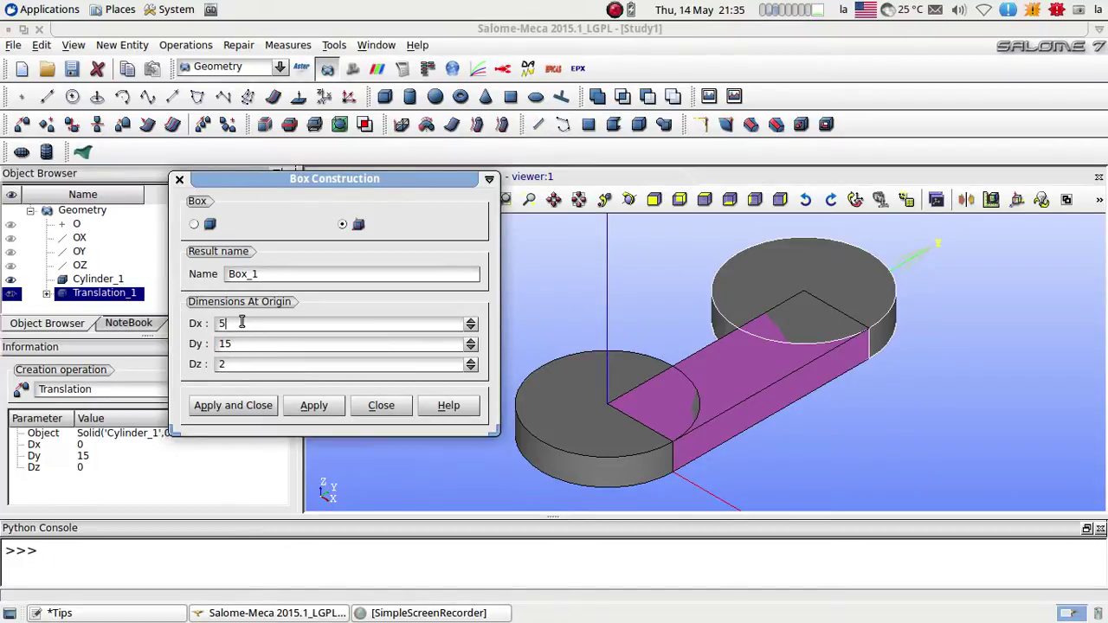
pyautogui.write('10')
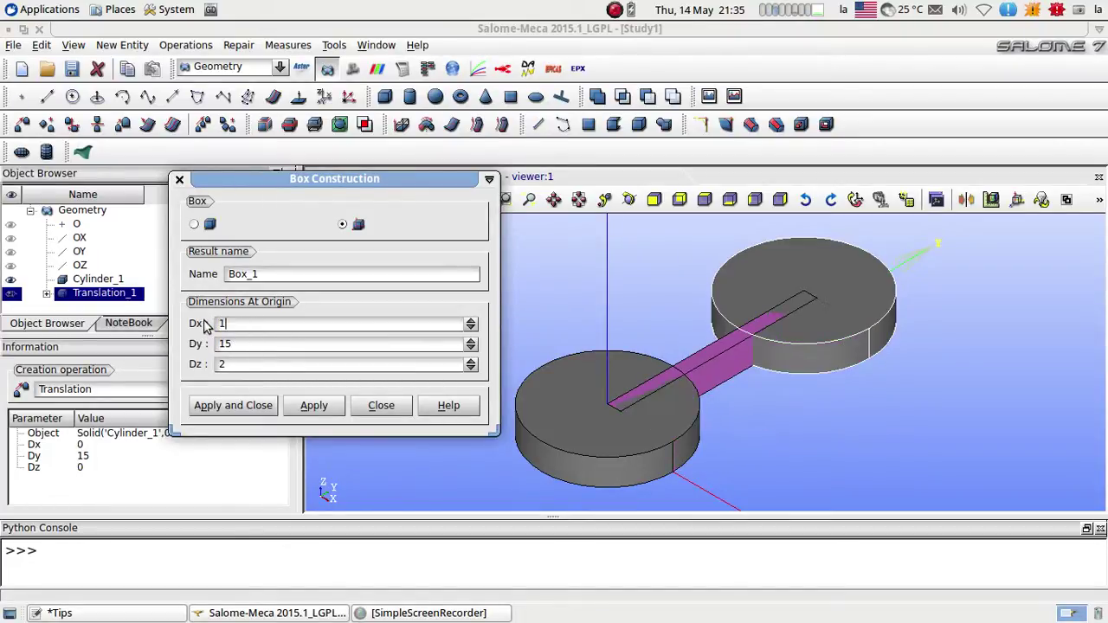
pyautogui.click(249, 408)
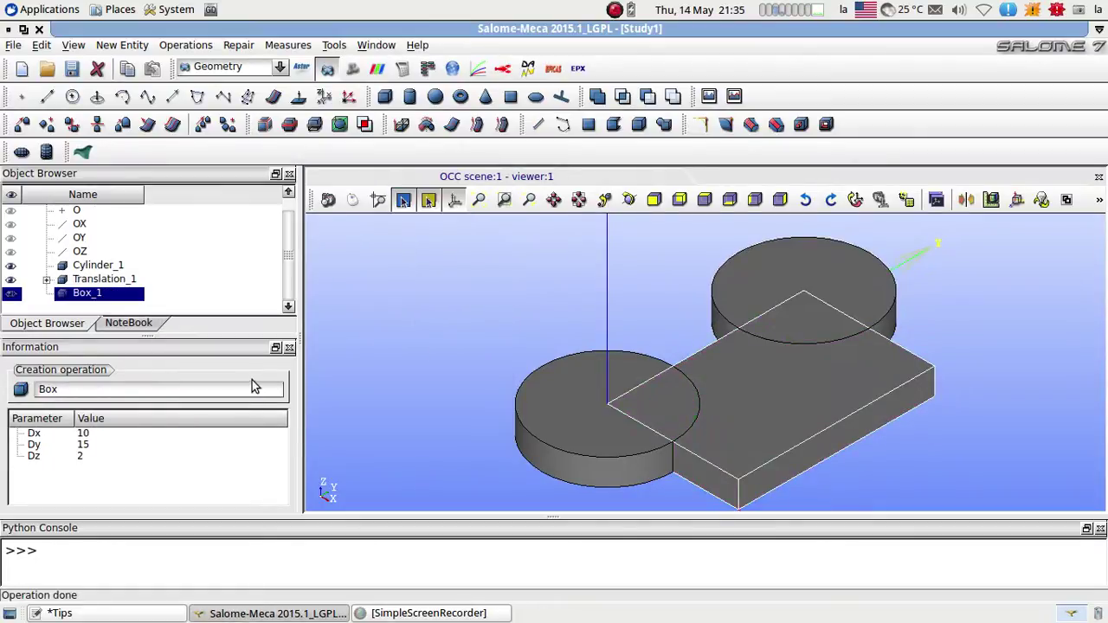
# Create a copy of the box translated by -5 along X, and hide the original box.
pyautogui.click(184, 45)
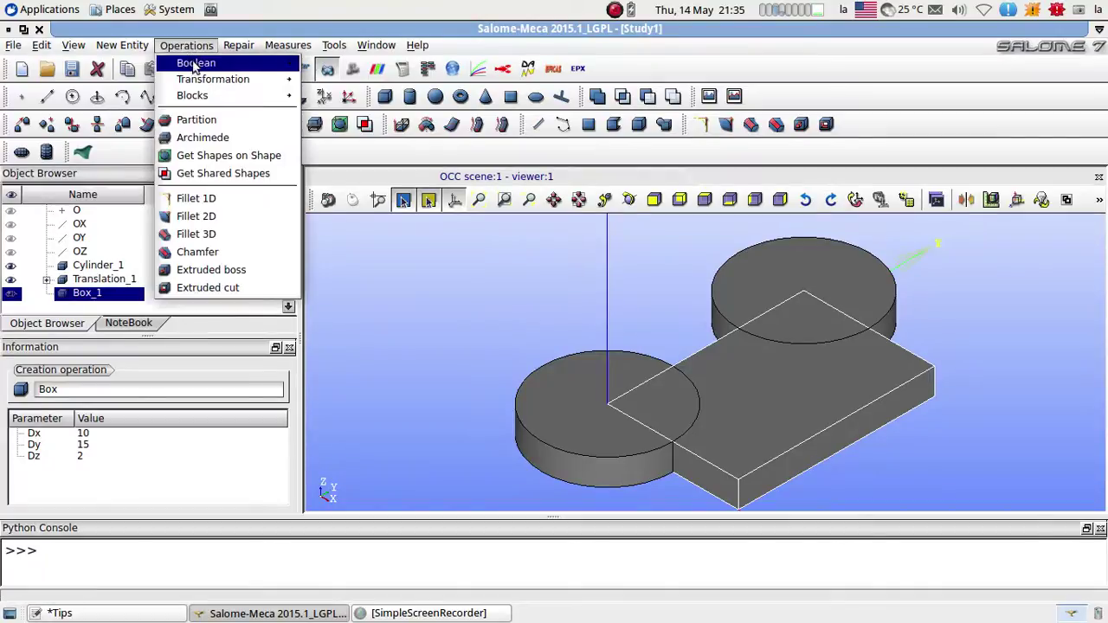
pyautogui.moveTo(197, 79)
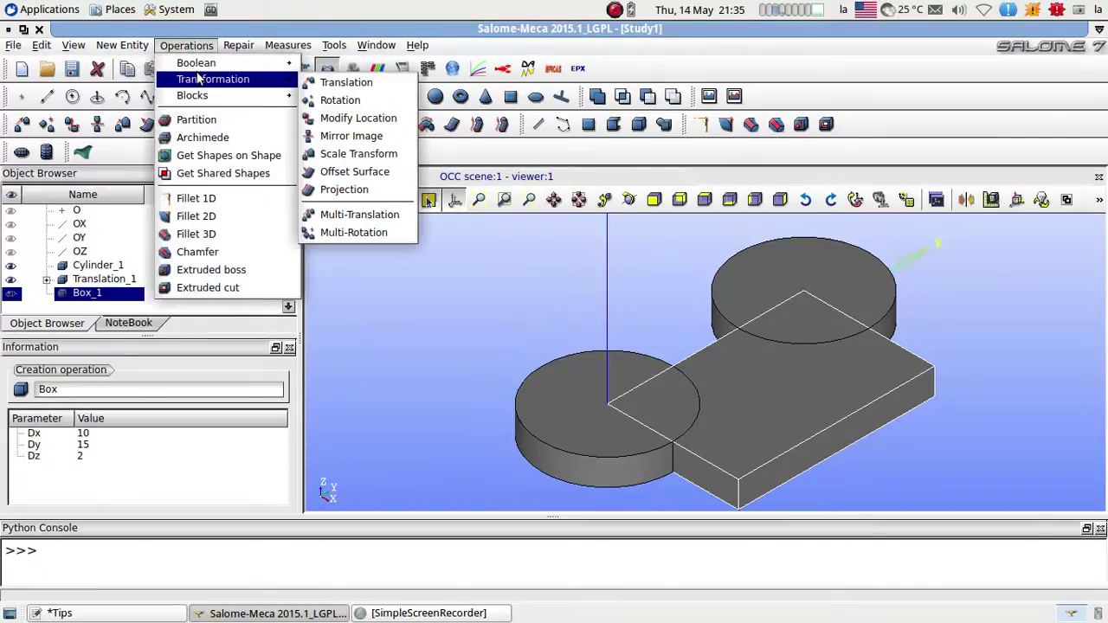
pyautogui.click(333, 82)
pyautogui.moveTo(496, 126); pyautogui.dragTo(295, 165)
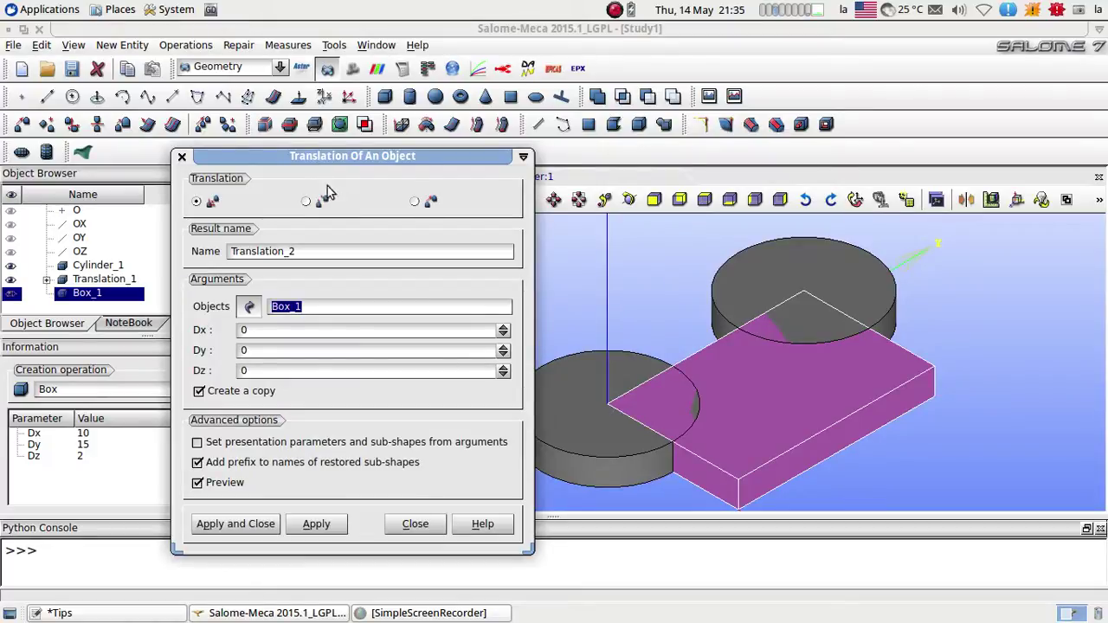
pyautogui.moveTo(377, 158); pyautogui.dragTo(611, 146)
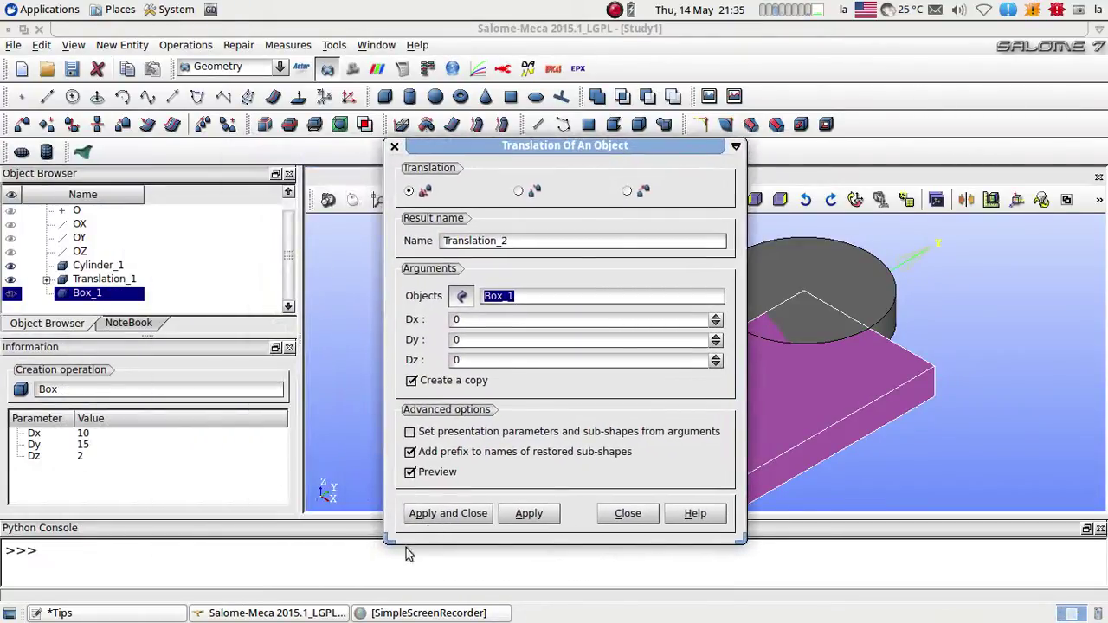
pyautogui.doubleClick(474, 320)
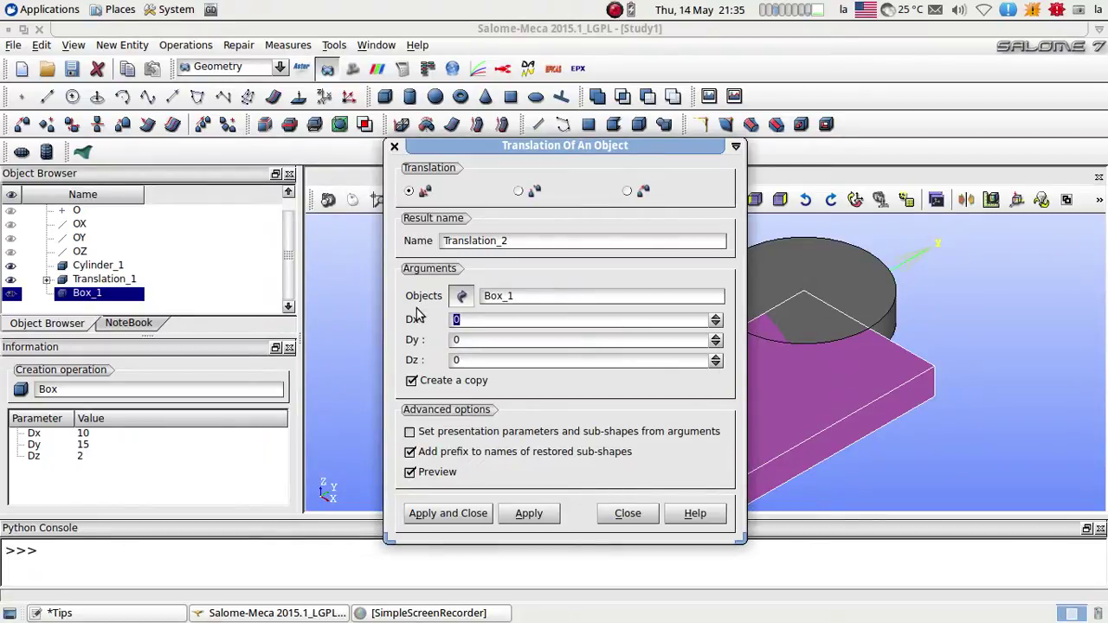
pyautogui.write('-')
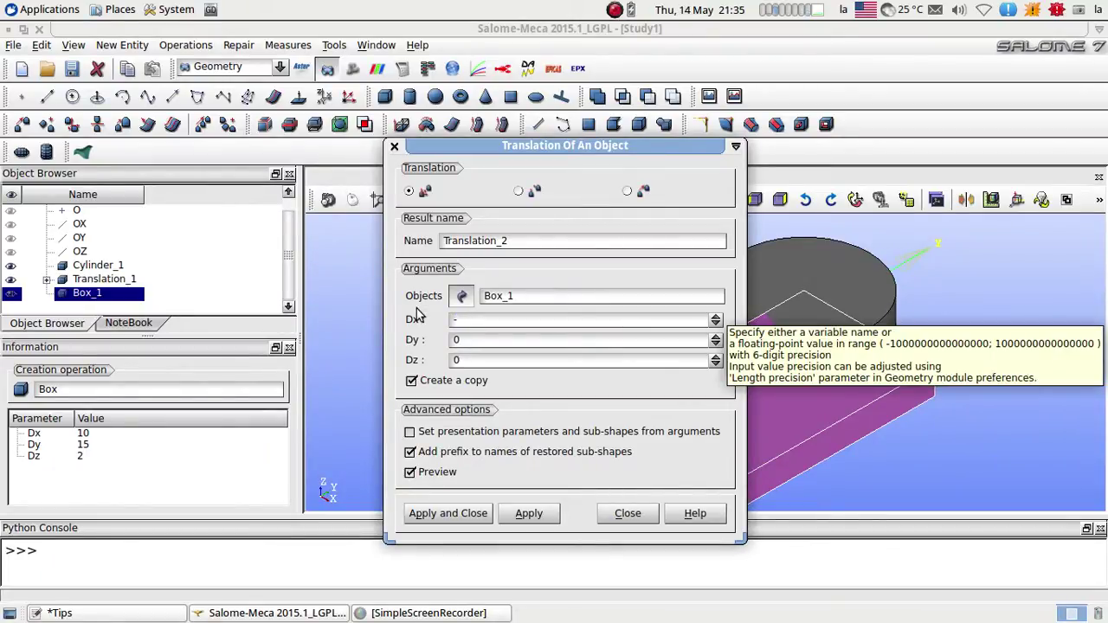
pyautogui.write('5')
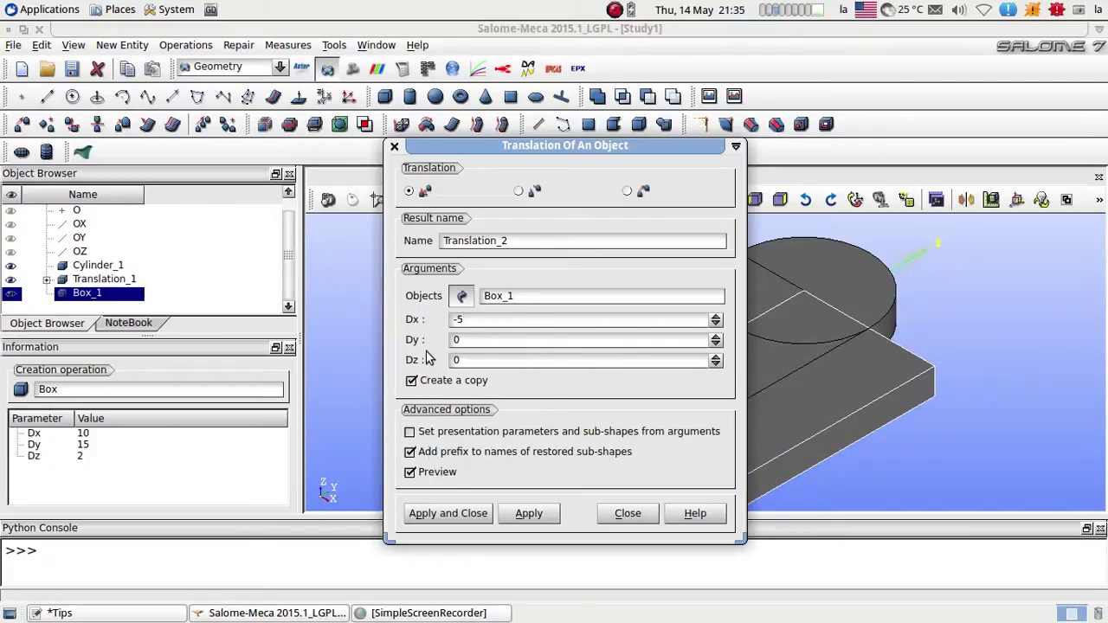
pyautogui.click(466, 516)
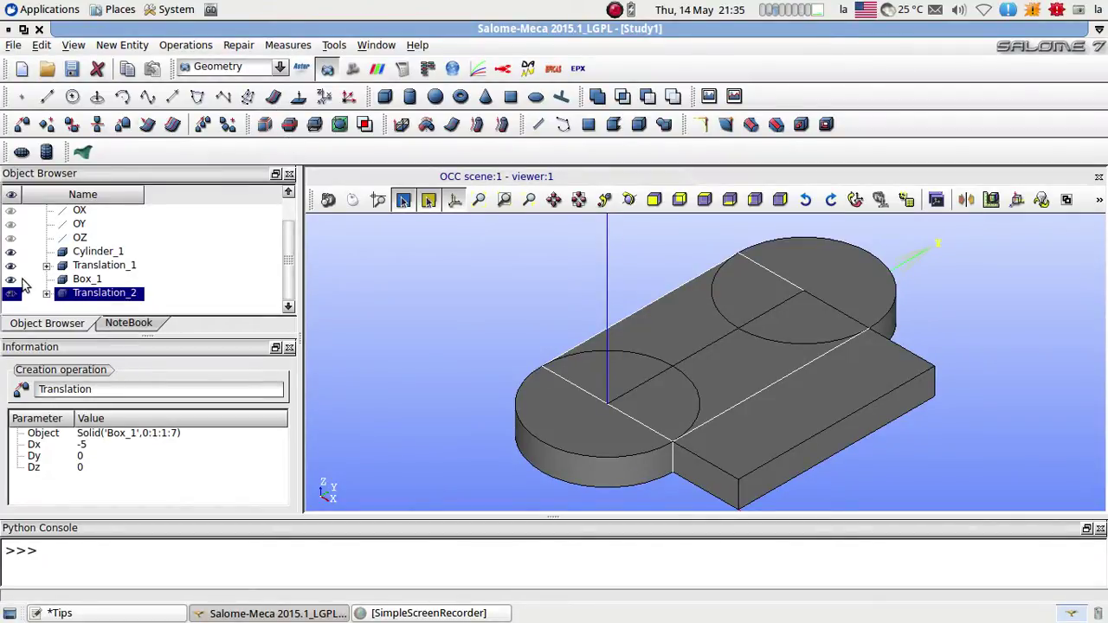
pyautogui.click(10, 279)
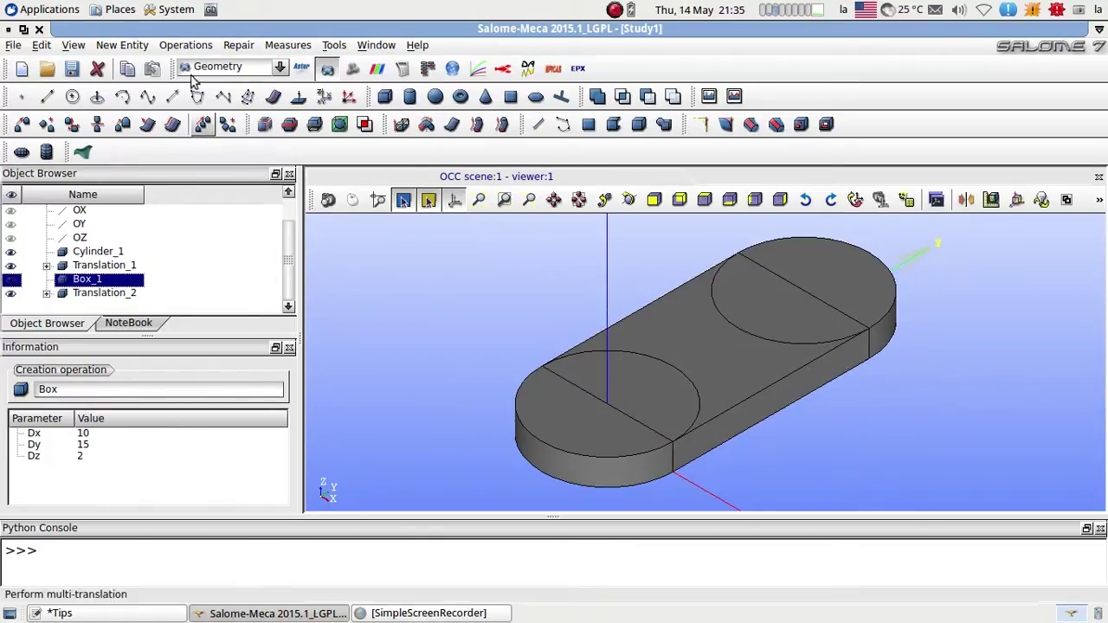
# Fuse the original cylinder, its translated copy and the shifted box, keeping self-intersection detection and extra-edge removal enabled.
pyautogui.click(186, 45)
pyautogui.moveTo(189, 69)
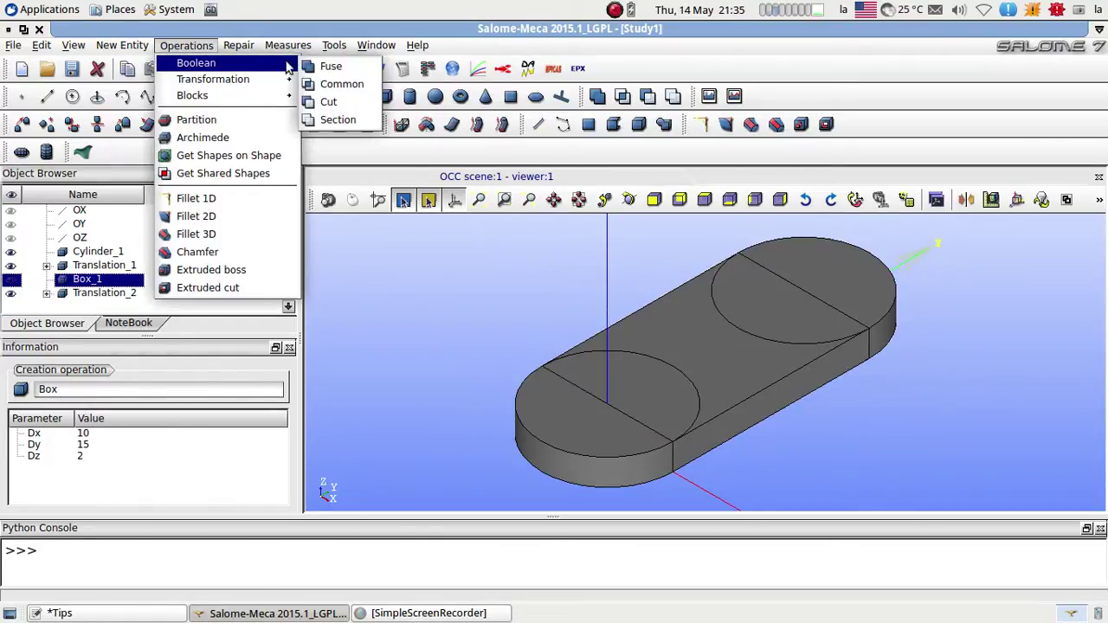
pyautogui.click(327, 66)
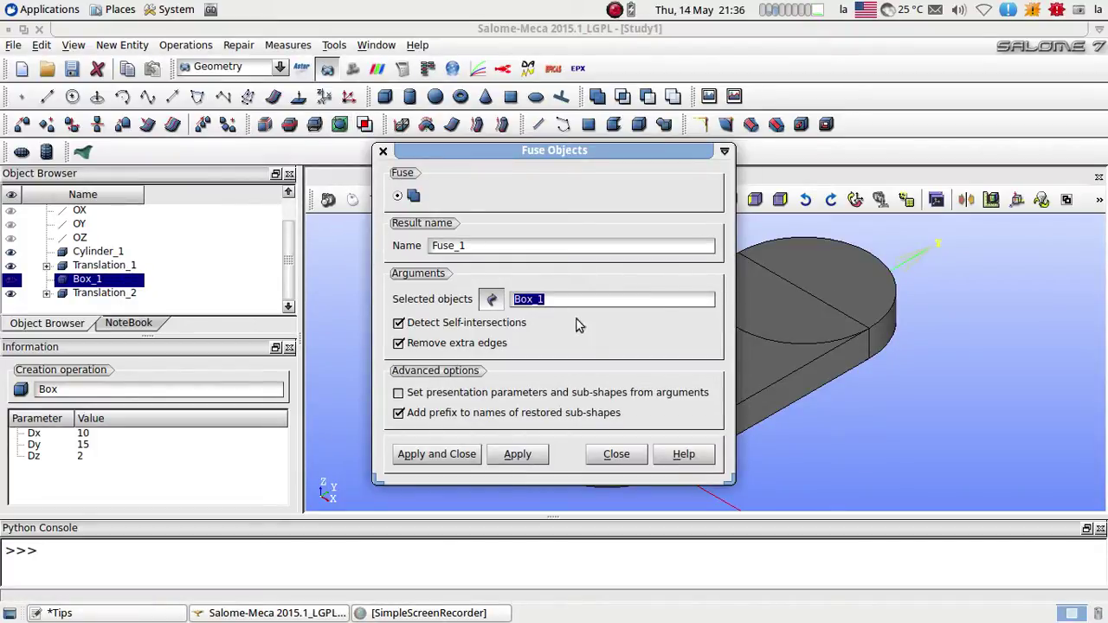
pyautogui.click(103, 295)
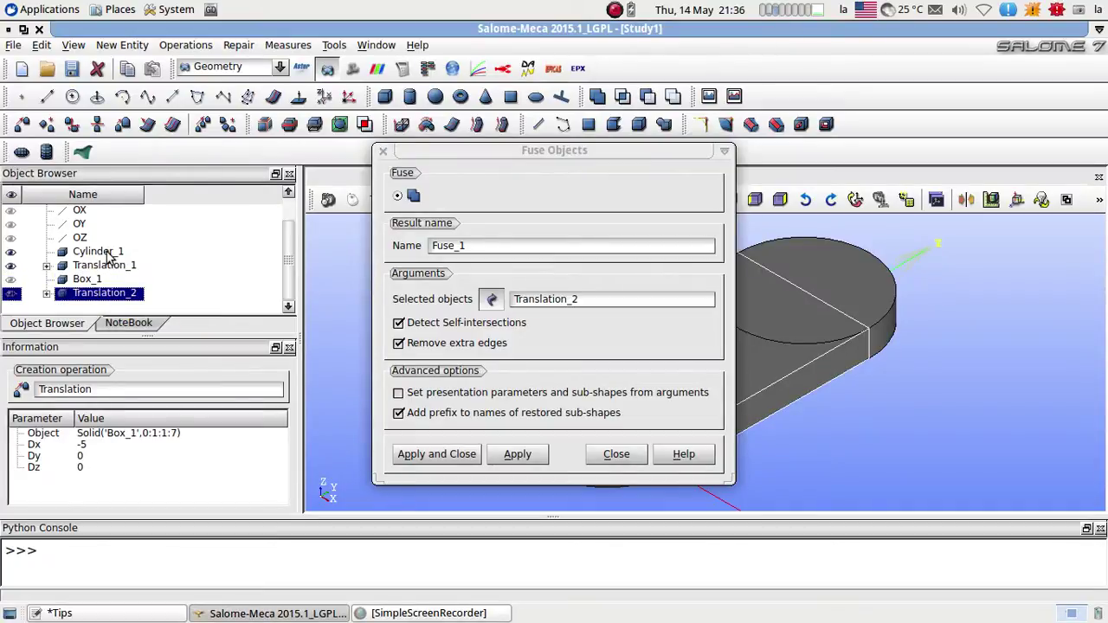
pyautogui.keyDown('shift'); pyautogui.click(97, 252); pyautogui.keyUp('shift')
pyautogui.keyDown('shift'); pyautogui.click(93, 282); pyautogui.keyUp('shift')
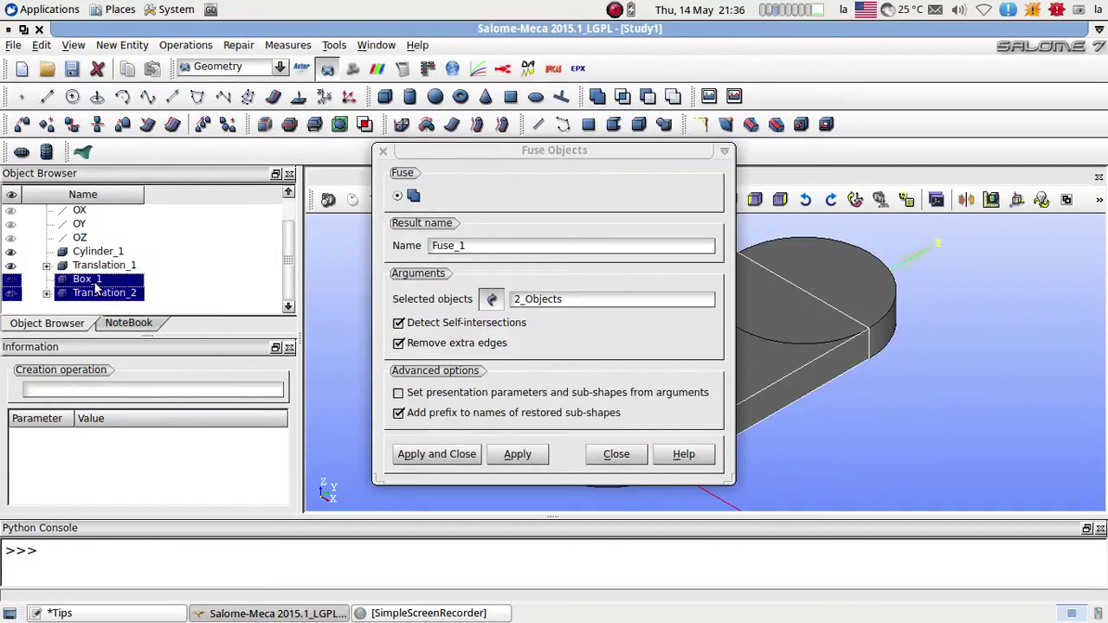
pyautogui.click(100, 295)
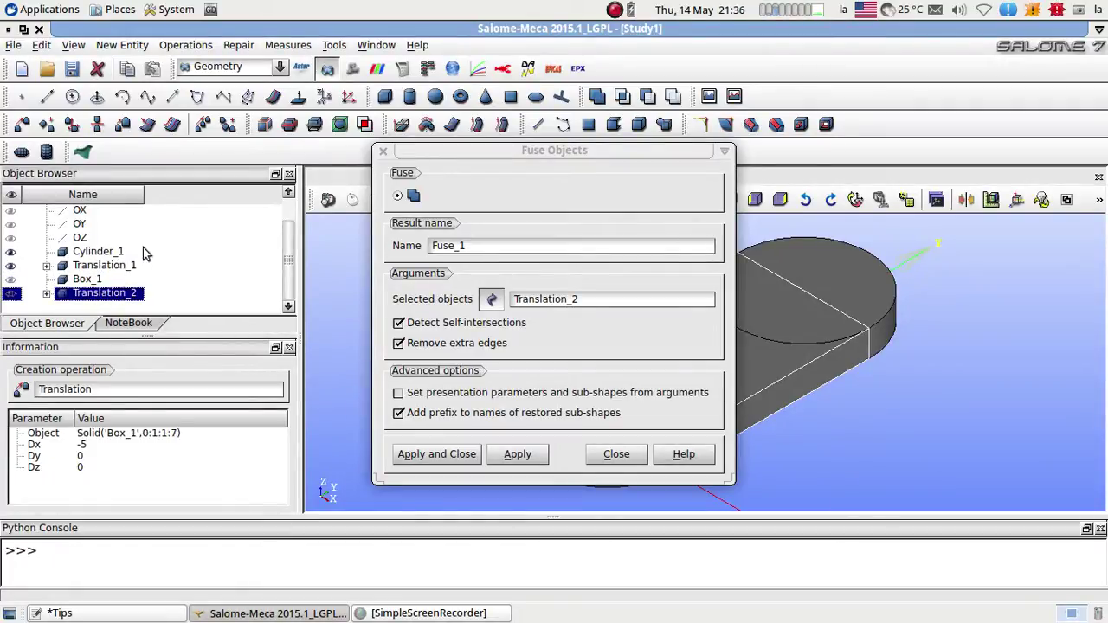
pyautogui.keyDown('ctrl'); pyautogui.click(108, 251); pyautogui.keyUp('ctrl')
pyautogui.keyDown('ctrl'); pyautogui.click(107, 267); pyautogui.keyUp('ctrl')
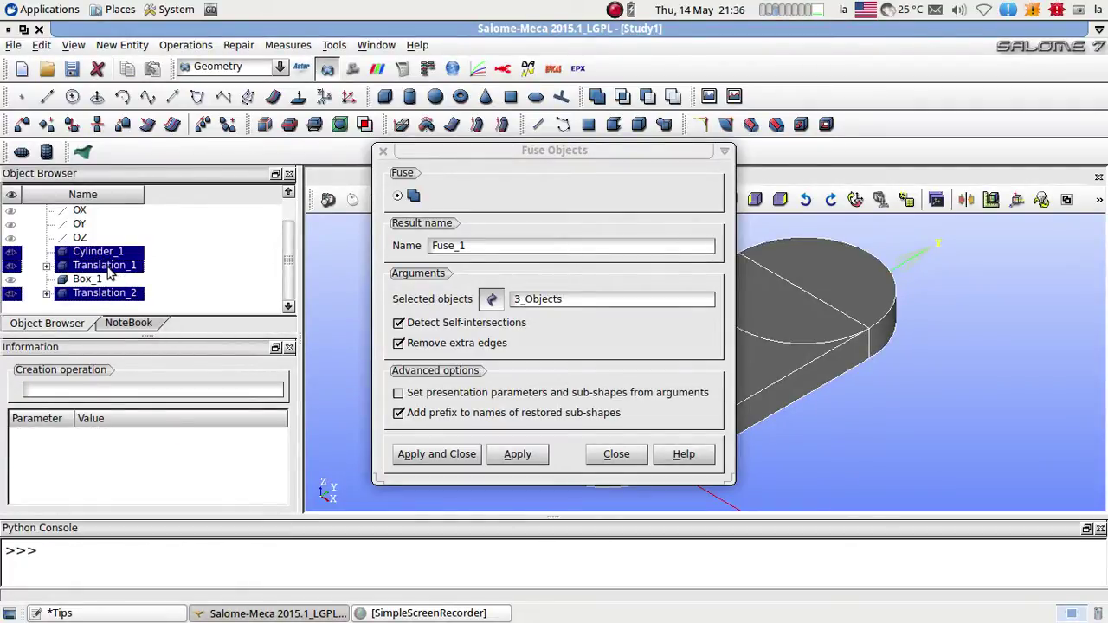
pyautogui.click(436, 456)
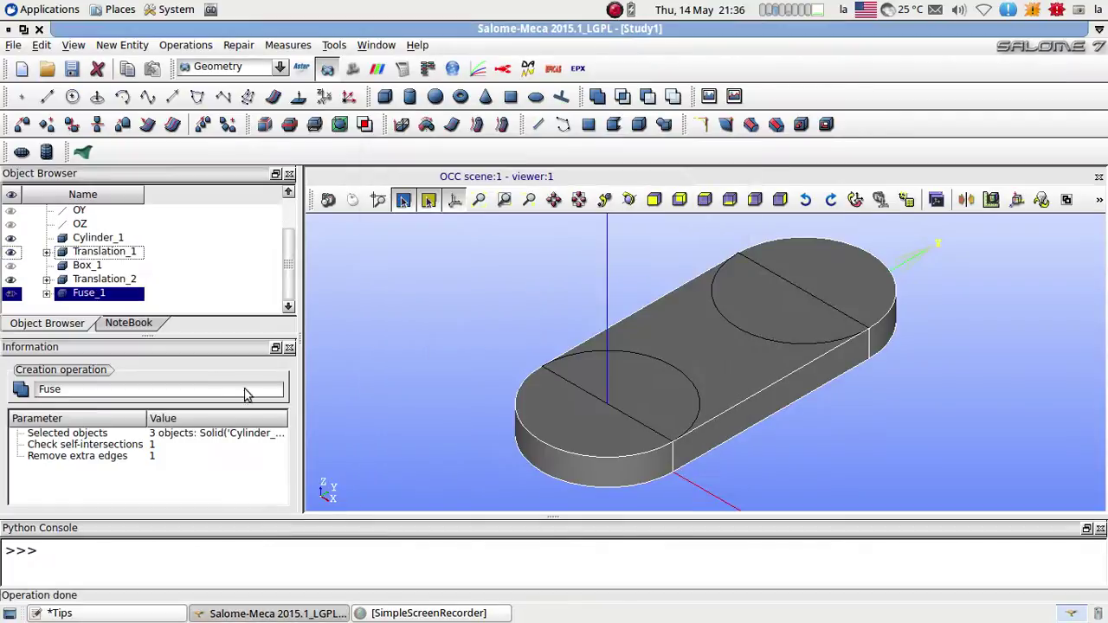
# Hide the two cylinders and the shifted box so only the fused body is displayed.
pyautogui.click(12, 240)
pyautogui.click(11, 253)
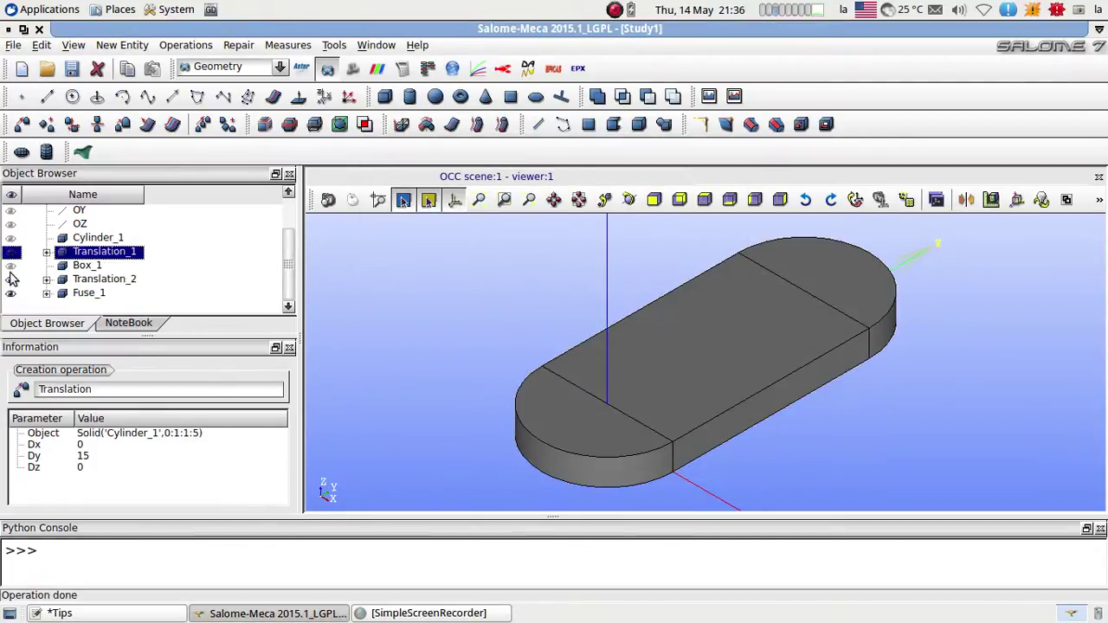
pyautogui.click(11, 280)
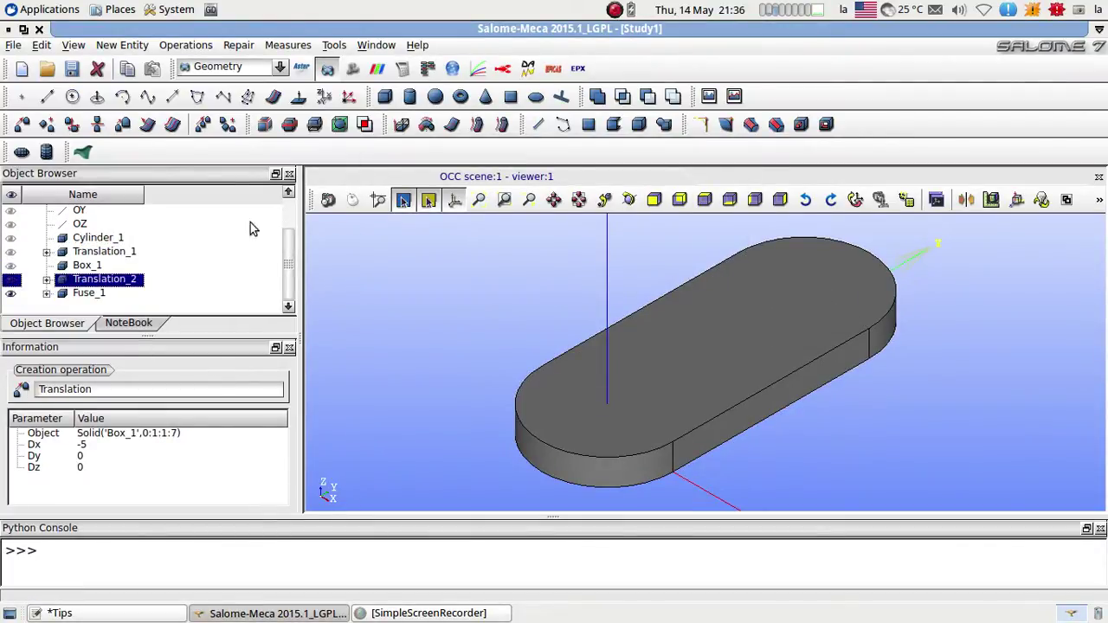
# Create a cylinder primitive at the origin with radius 2 and height 2.
pyautogui.click(112, 46)
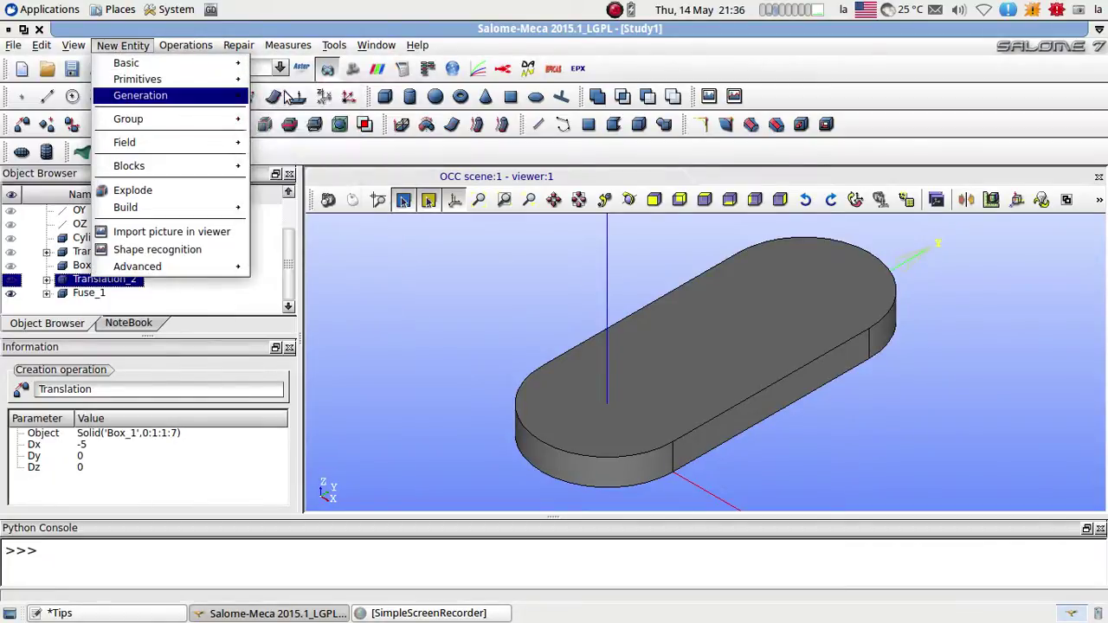
pyautogui.moveTo(245, 98)
pyautogui.moveTo(210, 79)
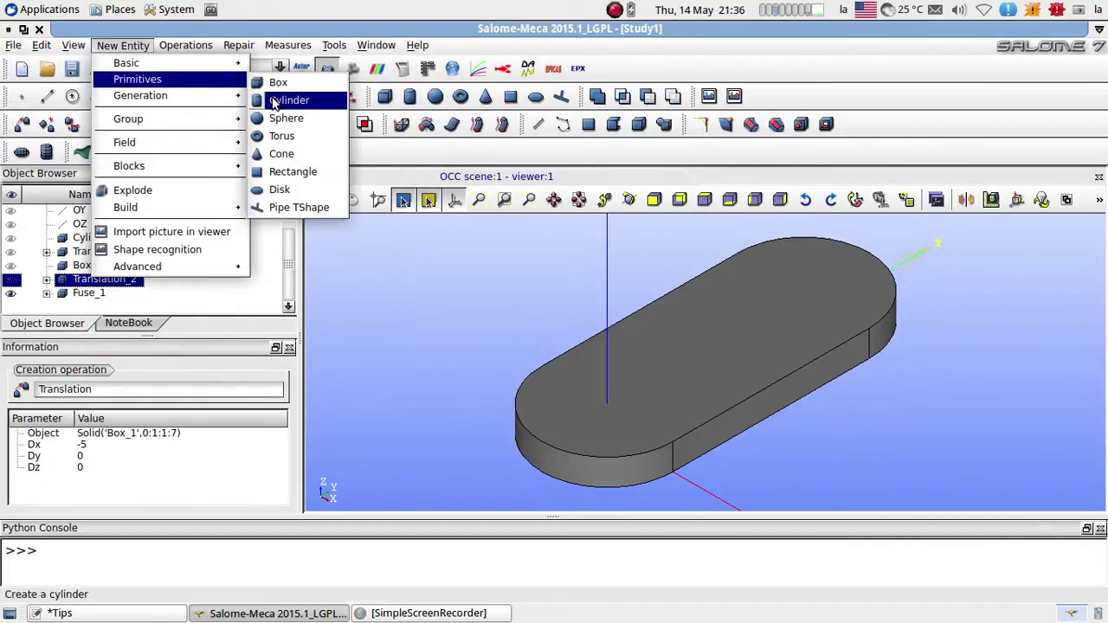
pyautogui.click(277, 99)
pyautogui.moveTo(518, 193); pyautogui.dragTo(395, 208)
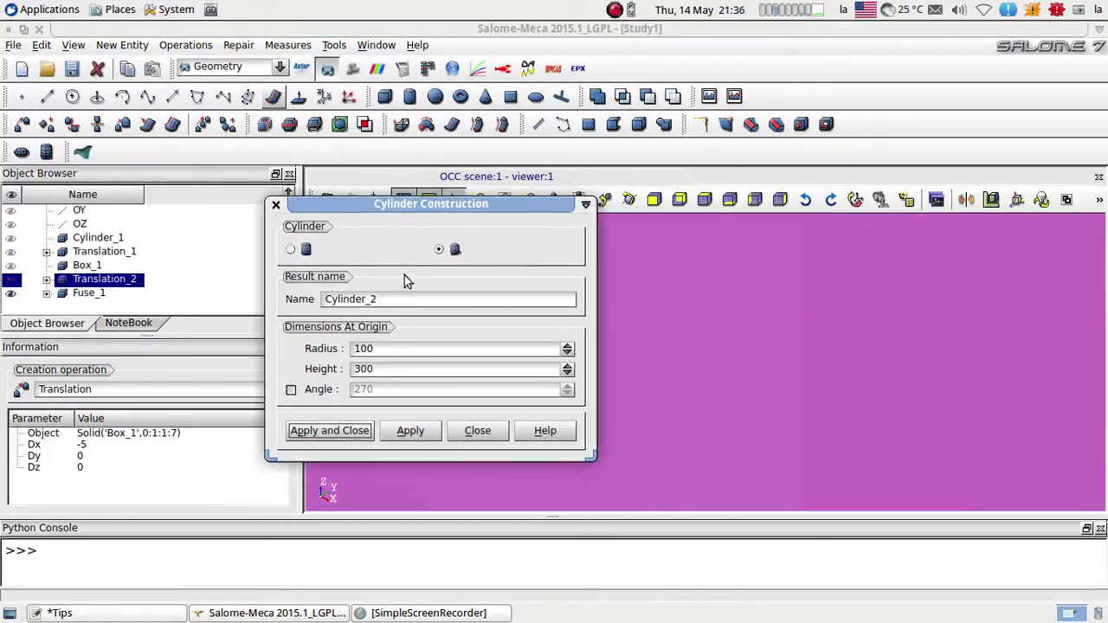
pyautogui.doubleClick(393, 348)
pyautogui.write('2')
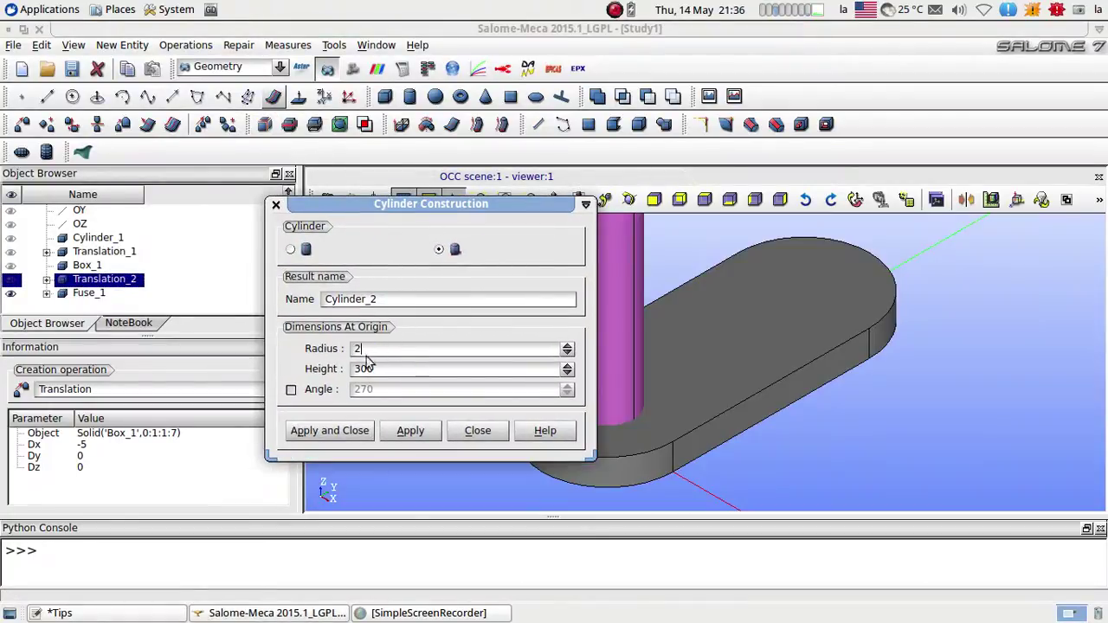
pyautogui.doubleClick(381, 369)
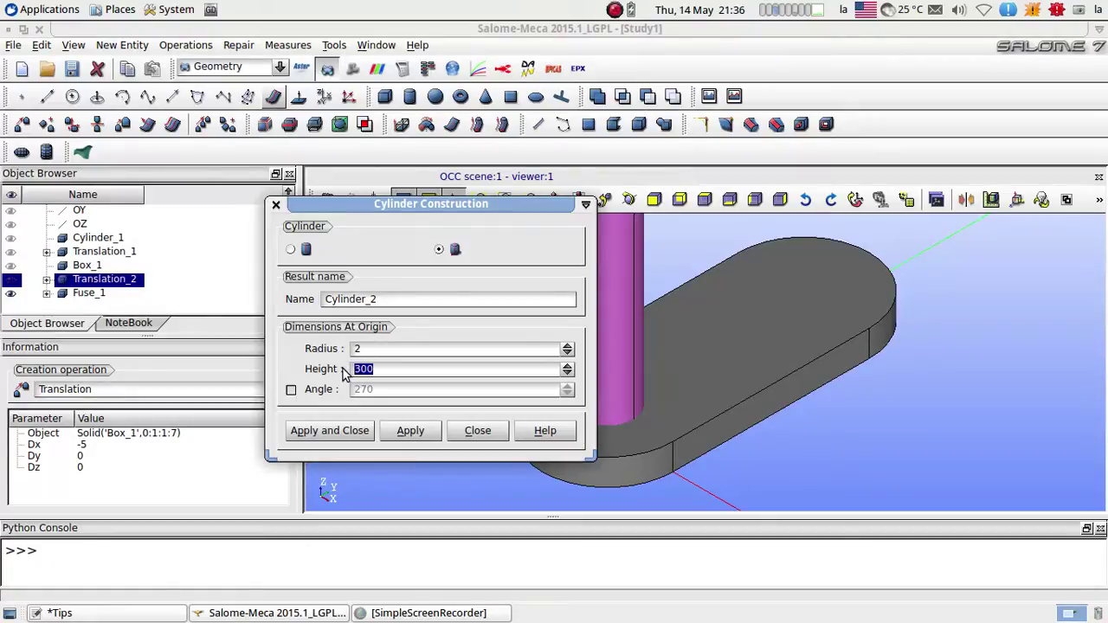
pyautogui.write('2')
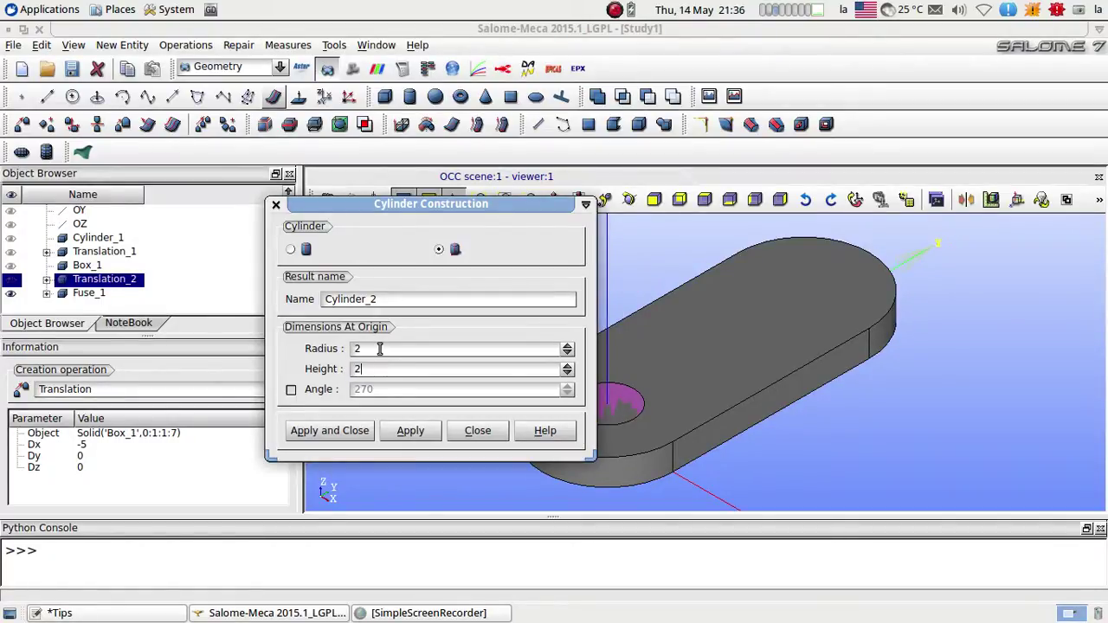
pyautogui.click(413, 436)
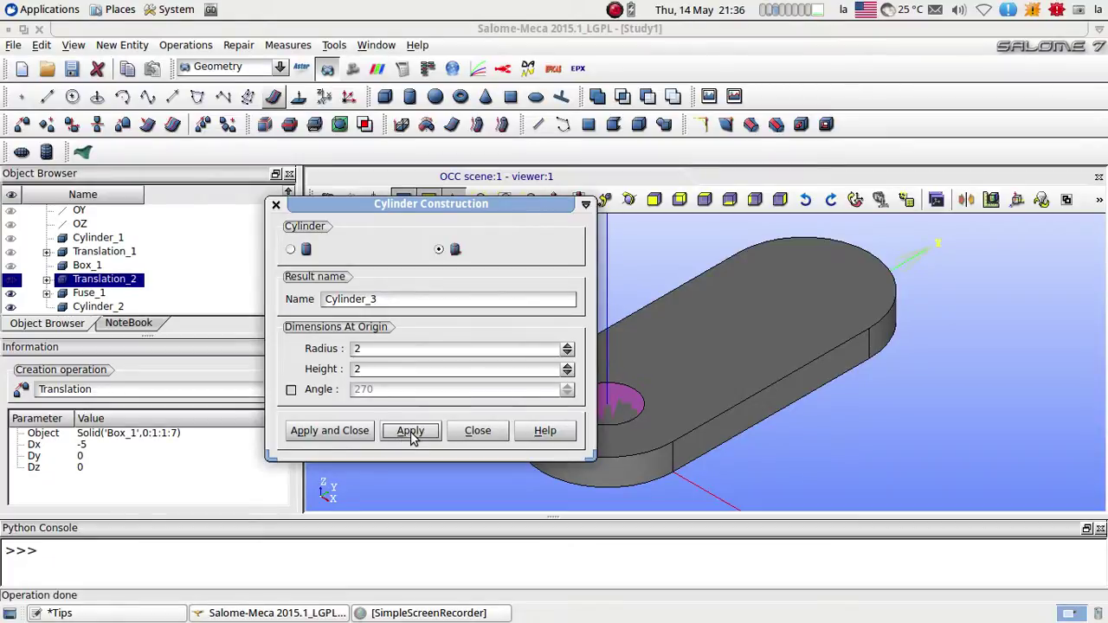
pyautogui.click(472, 433)
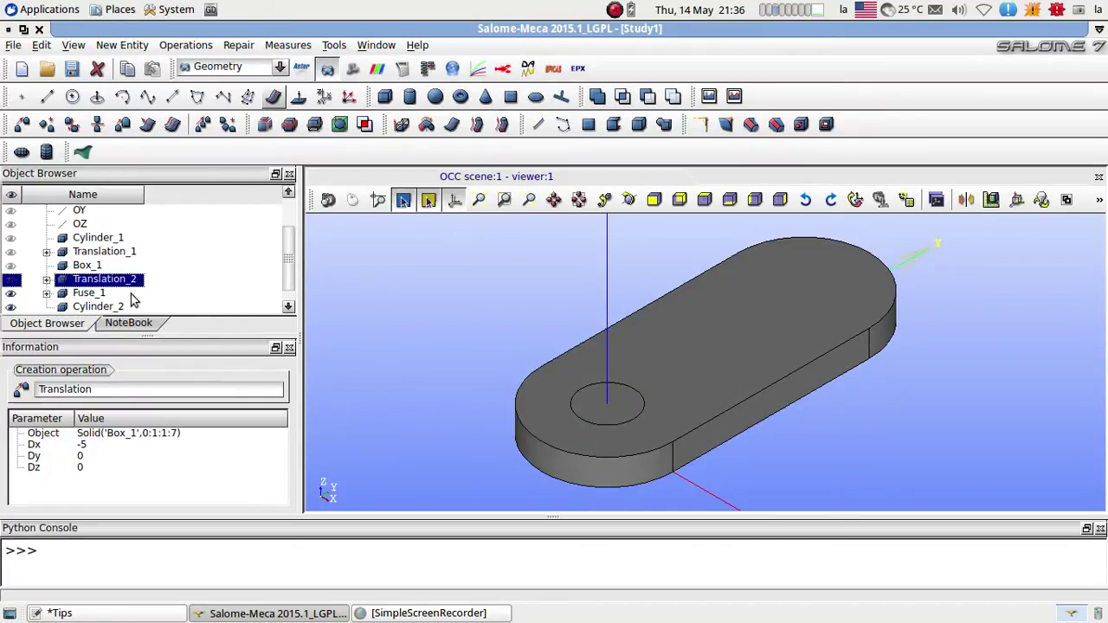
# Cut the small cylinder from the fused body, and hide both source objects.
pyautogui.click(89, 294)
pyautogui.click(185, 45)
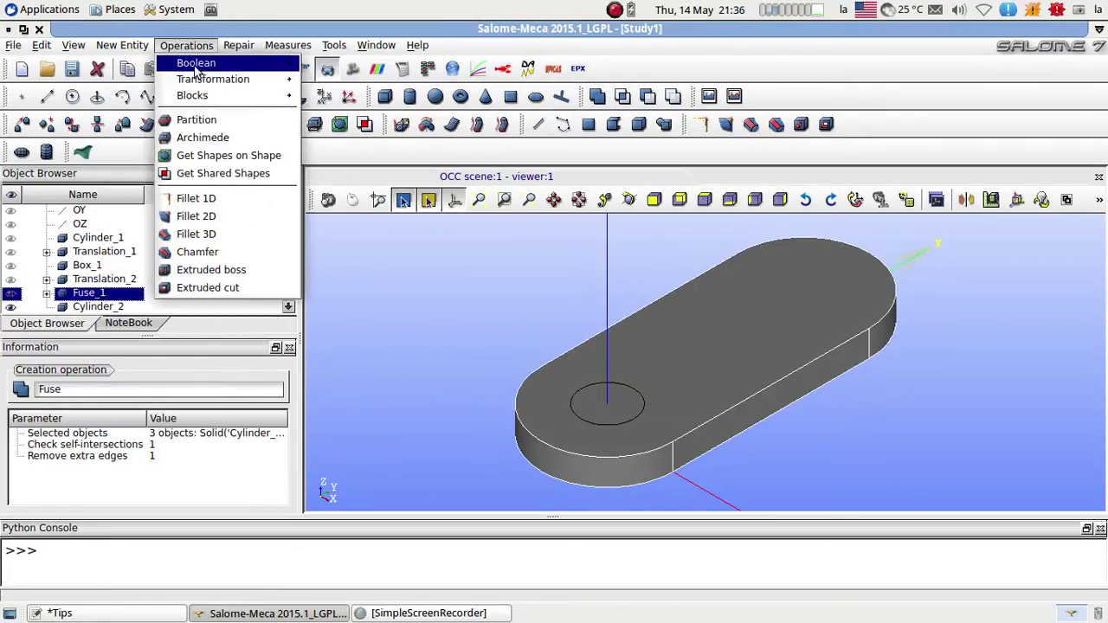
pyautogui.moveTo(225, 62)
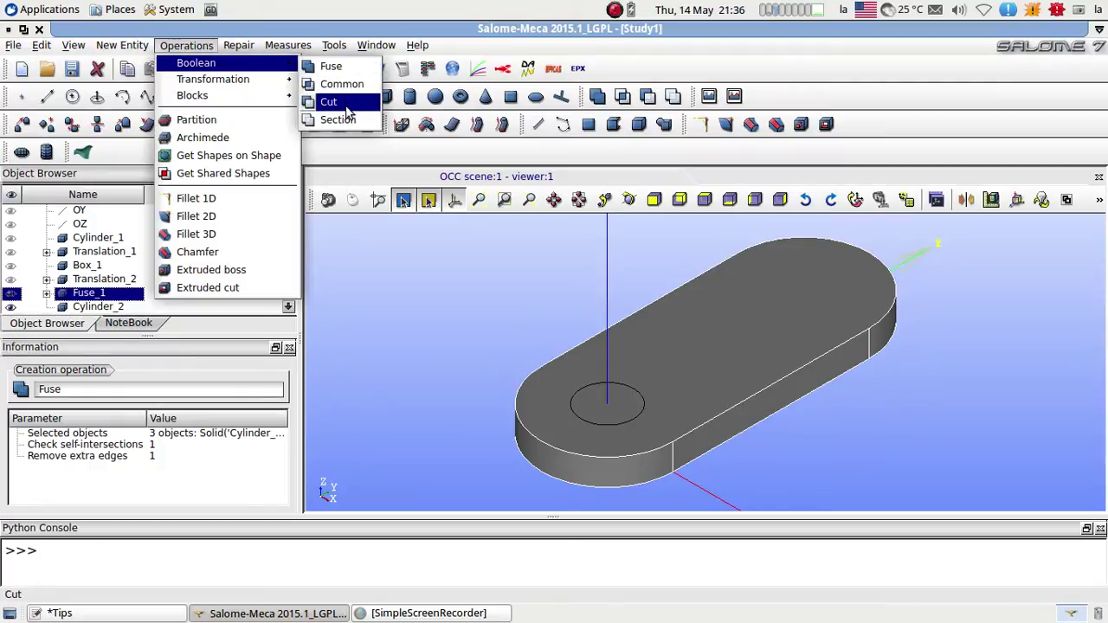
pyautogui.click(350, 105)
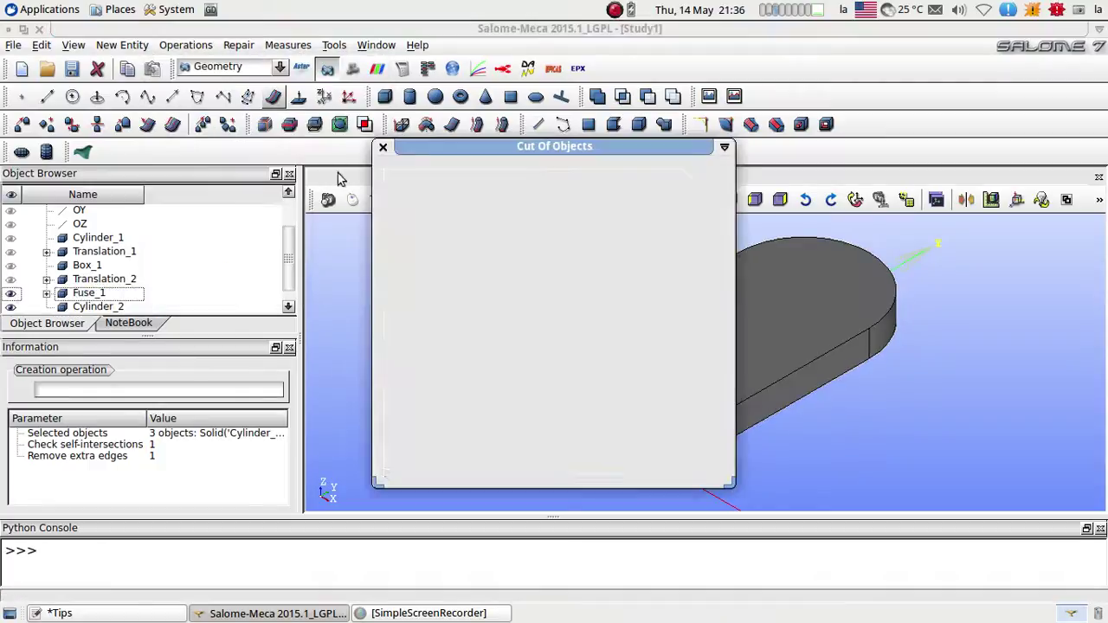
pyautogui.click(111, 308)
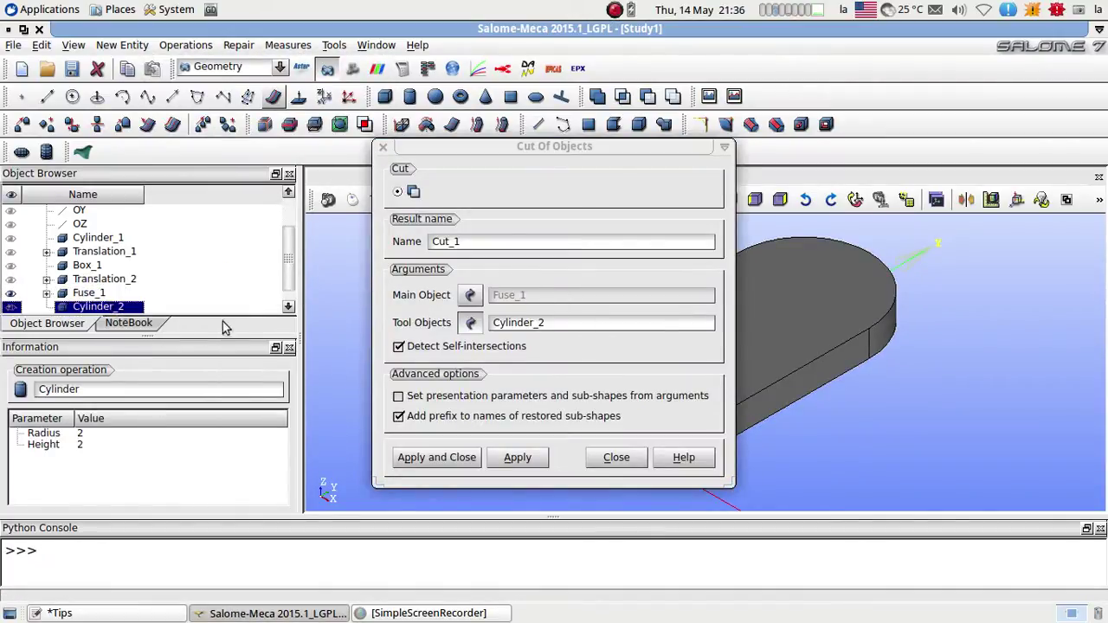
pyautogui.click(437, 457)
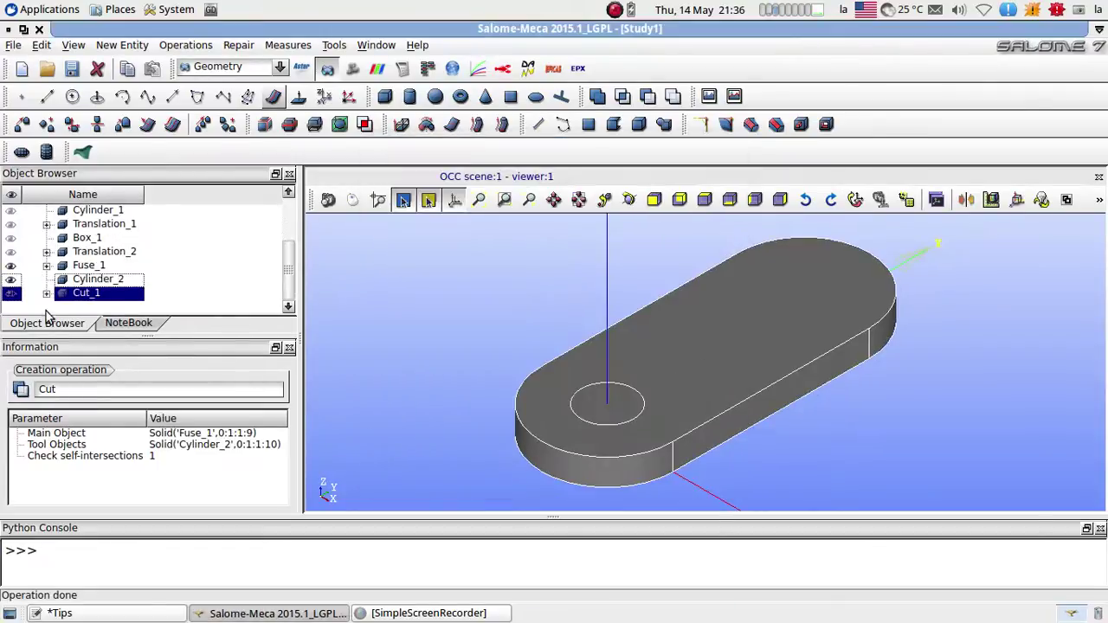
pyautogui.click(11, 265)
pyautogui.click(12, 278)
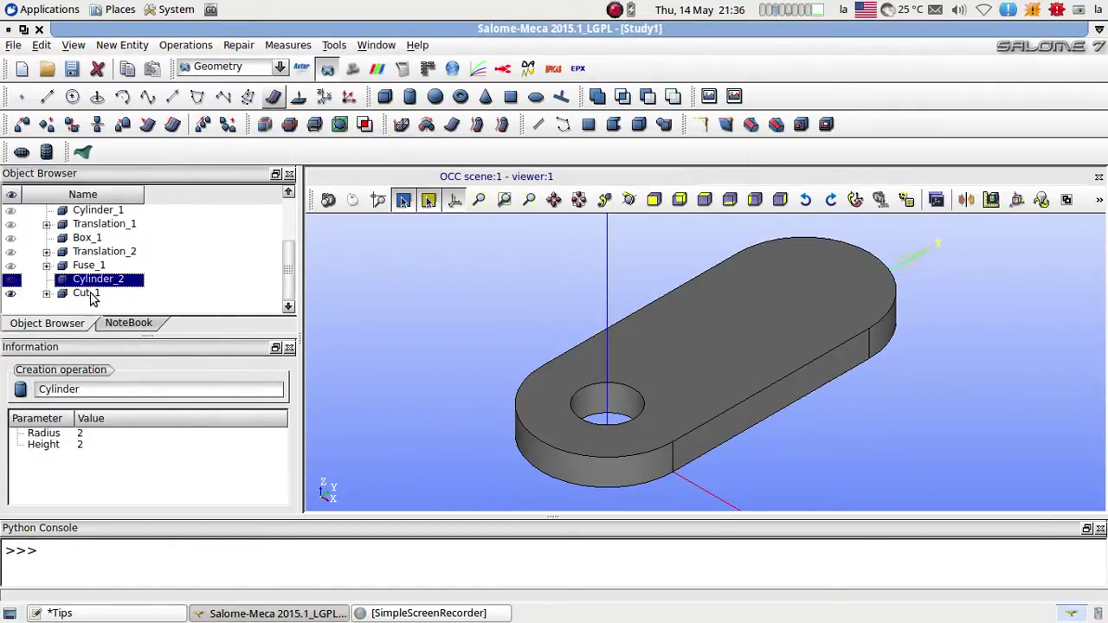
# Show the radius 2 cylinder and translate it by 15 along Y, moving the original instead of creating a copy.
pyautogui.click(87, 294)
pyautogui.click(98, 280)
pyautogui.click(11, 280)
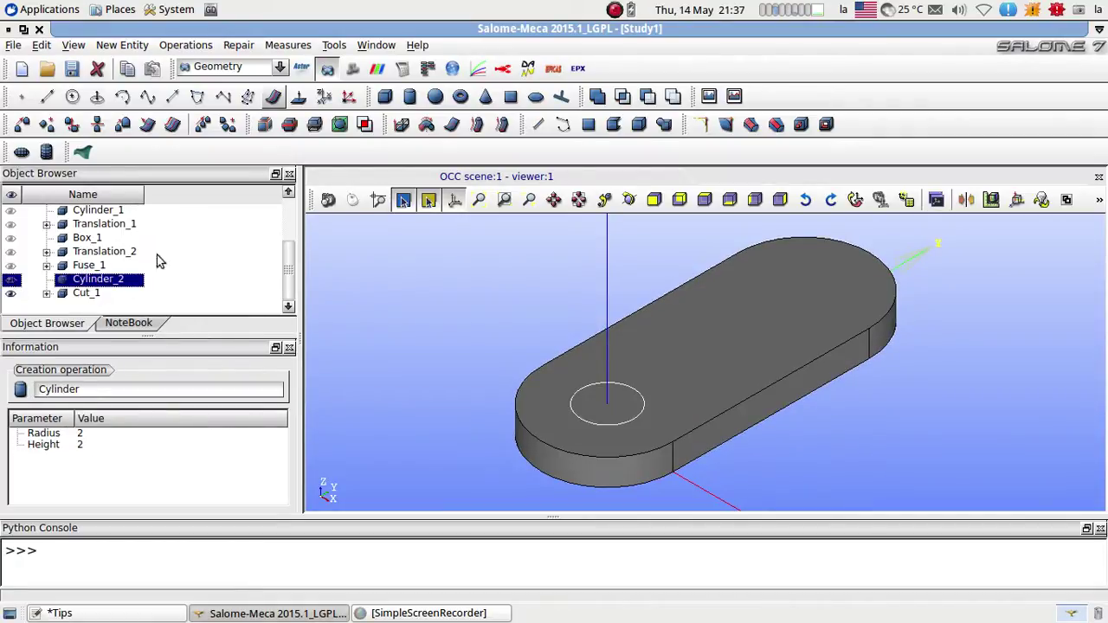
pyautogui.click(187, 45)
pyautogui.moveTo(208, 79)
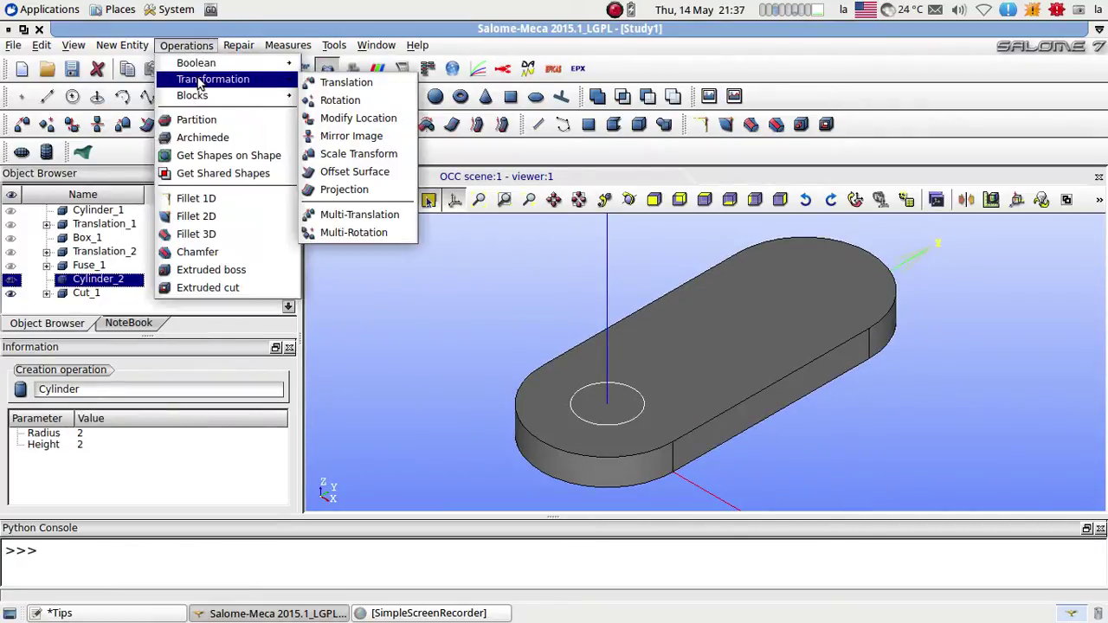
pyautogui.click(344, 80)
pyautogui.click(455, 313)
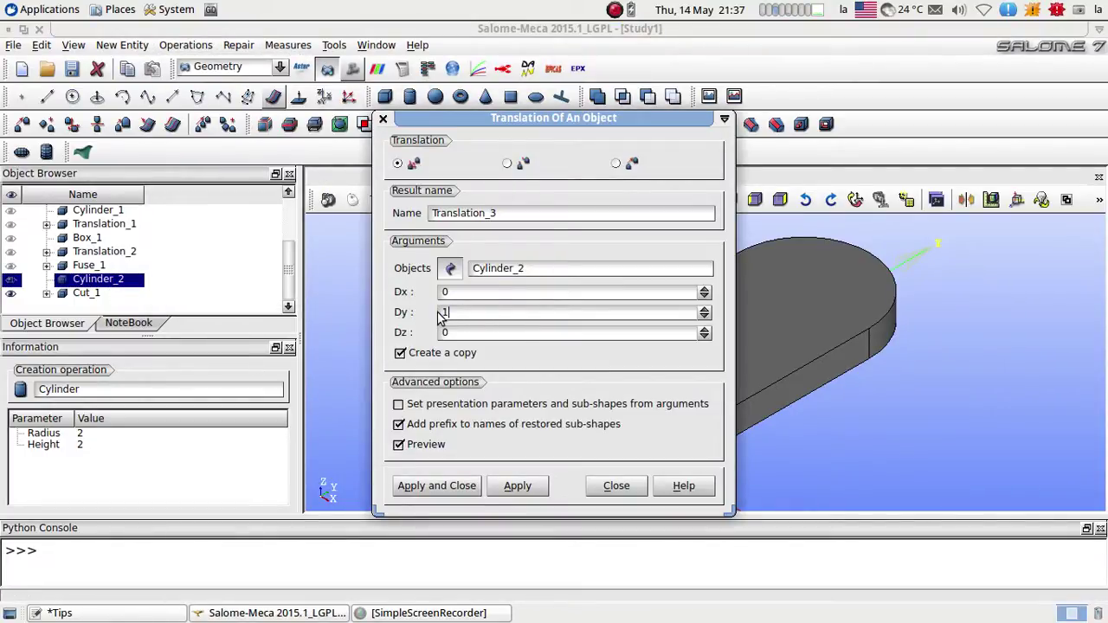
pyautogui.write('15')
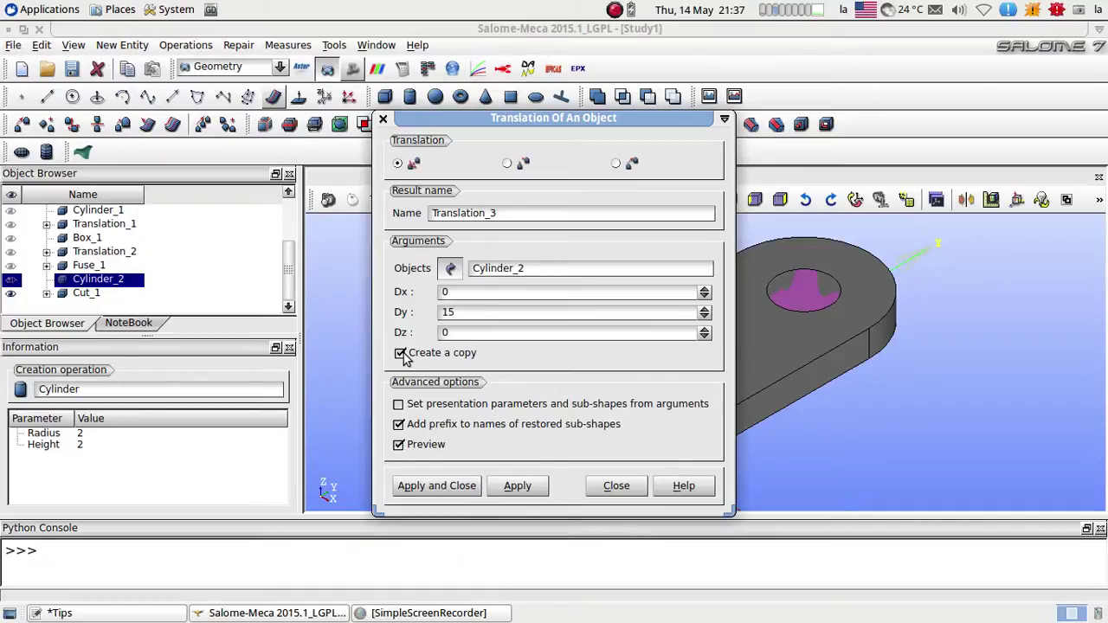
pyautogui.click(401, 355)
pyautogui.click(438, 487)
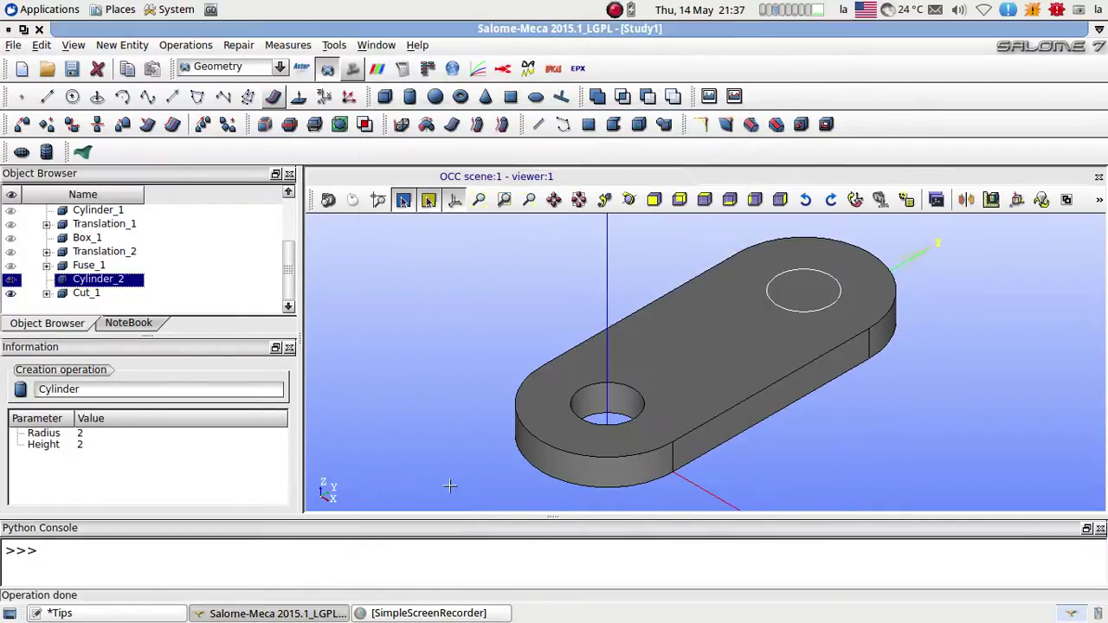
# Cut the moved small cylinder from the one-hole plate, keeping self-intersection detection enabled, and hide both source objects.
pyautogui.click(87, 267)
pyautogui.click(85, 294)
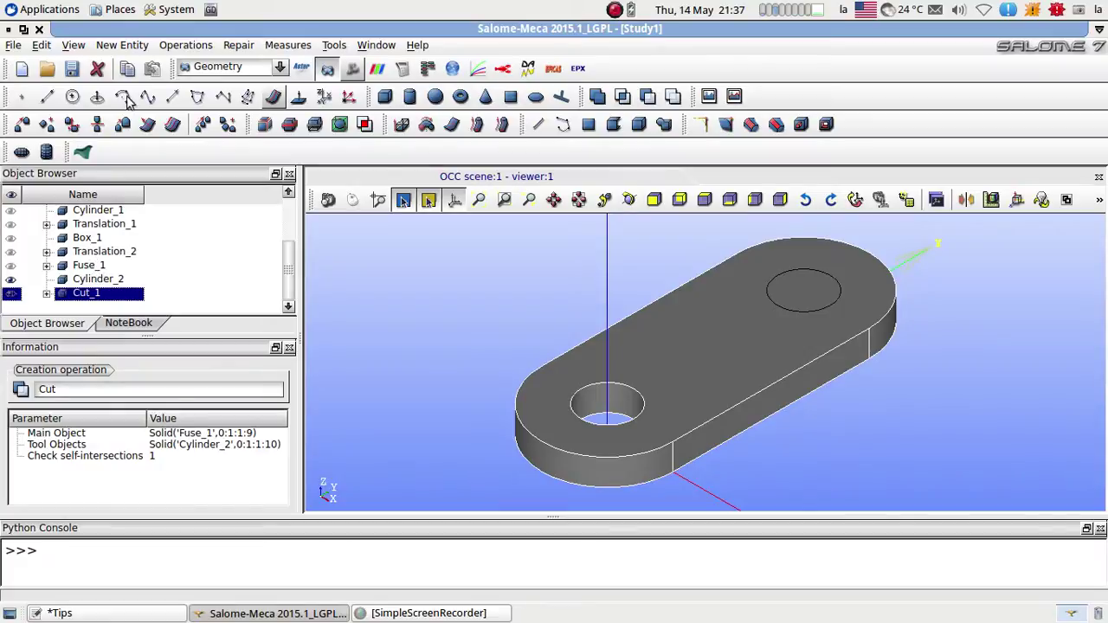
pyautogui.click(185, 45)
pyautogui.moveTo(182, 70)
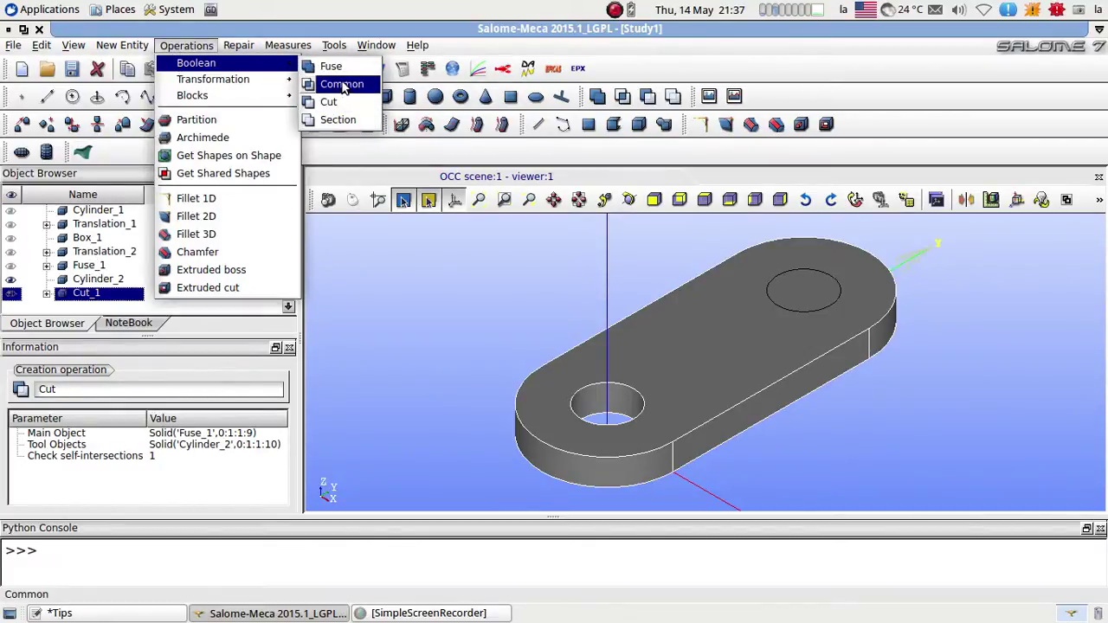
pyautogui.click(344, 102)
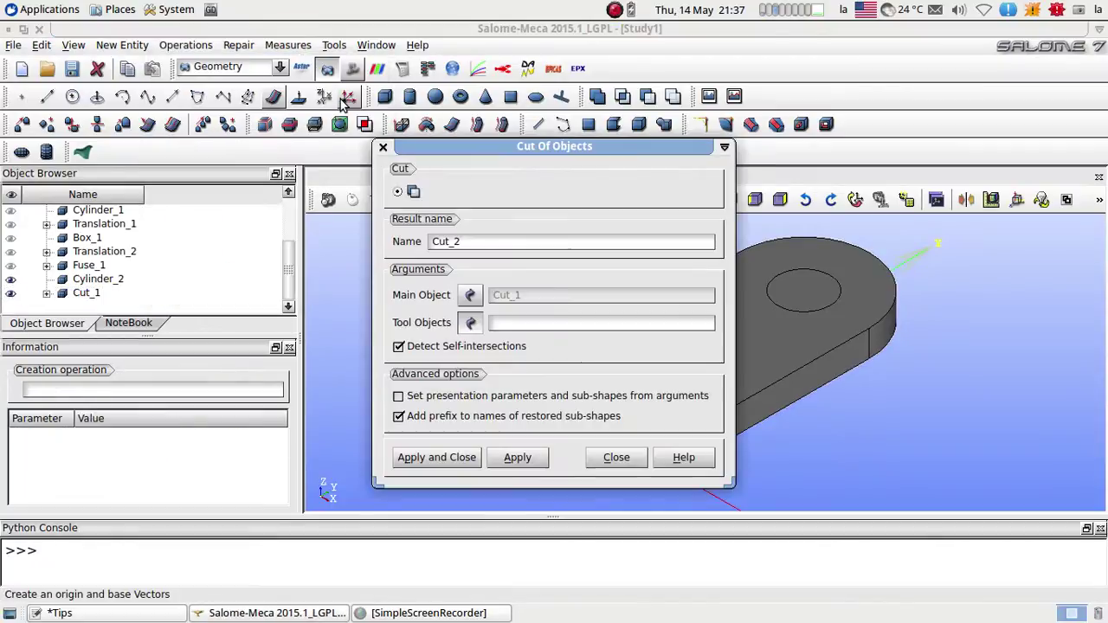
pyautogui.click(112, 281)
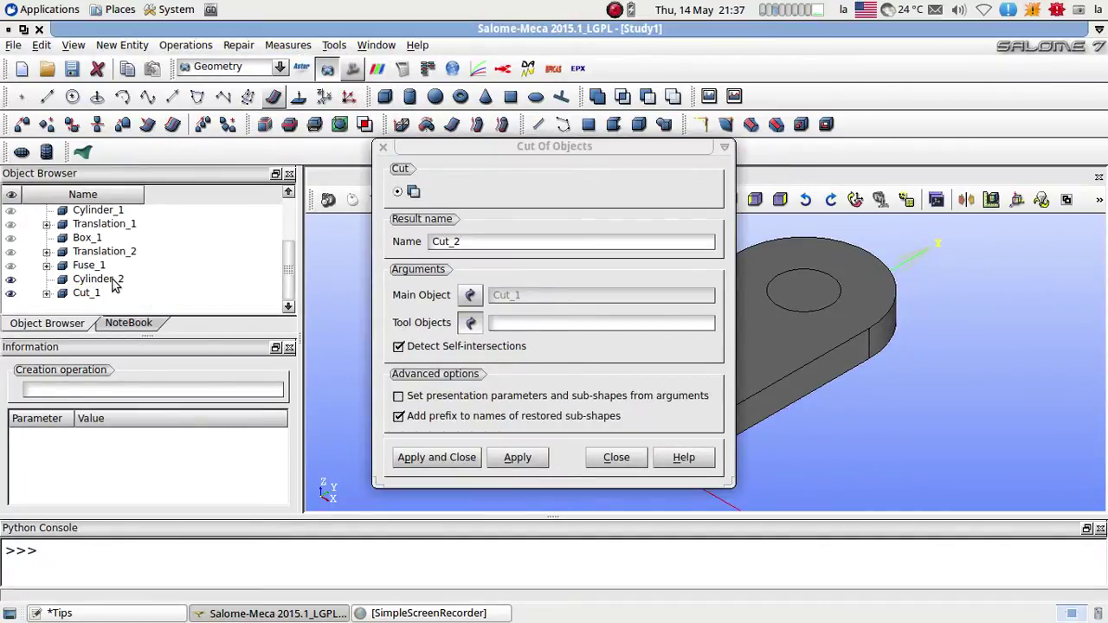
pyautogui.click(444, 457)
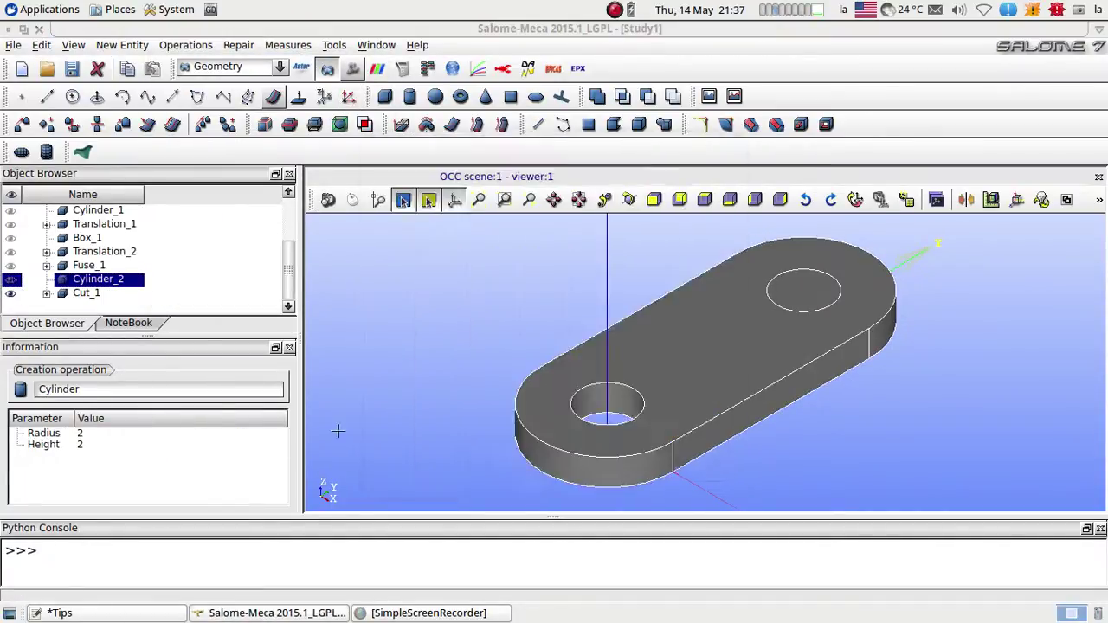
pyautogui.click(10, 265)
pyautogui.click(11, 279)
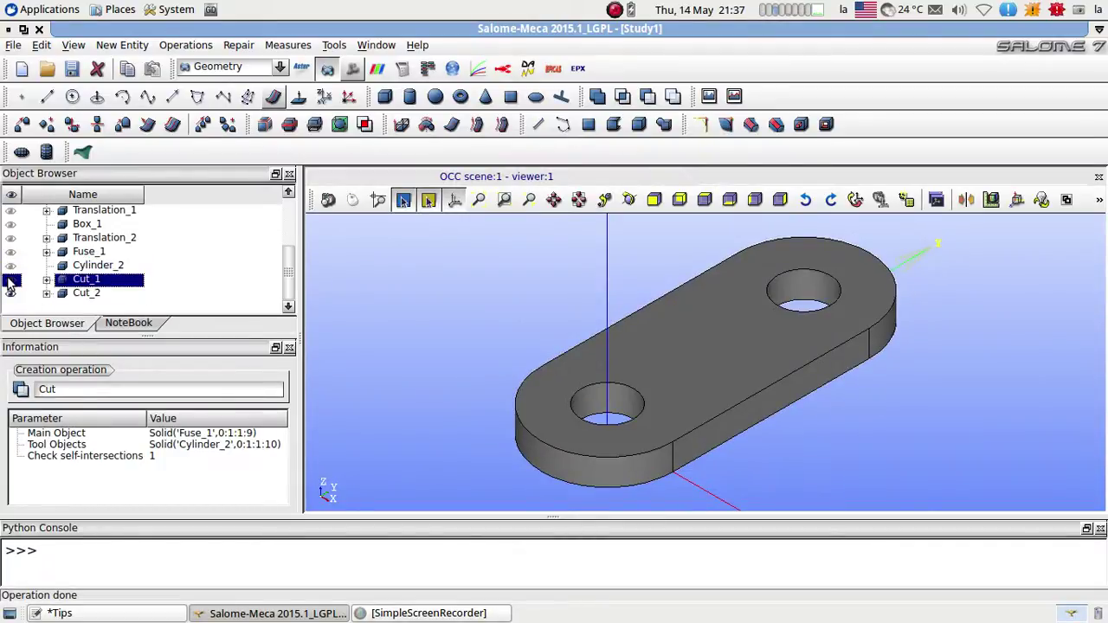
pyautogui.scroll(-2, 737, 359)
pyautogui.scroll(2, 696, 270)
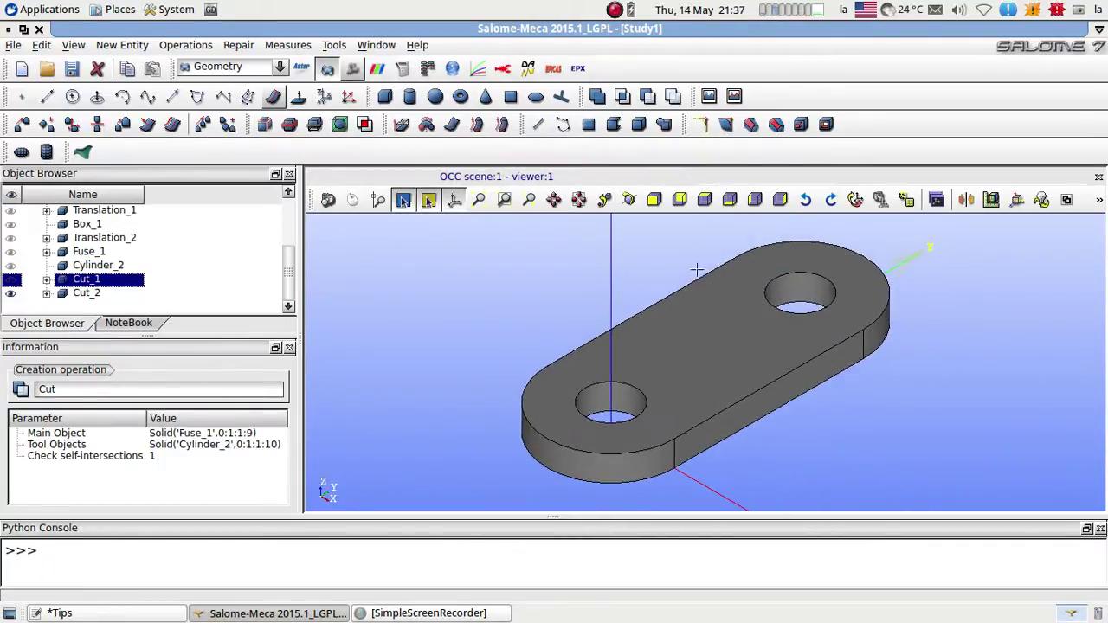
pyautogui.click(579, 199)
pyautogui.click(782, 407)
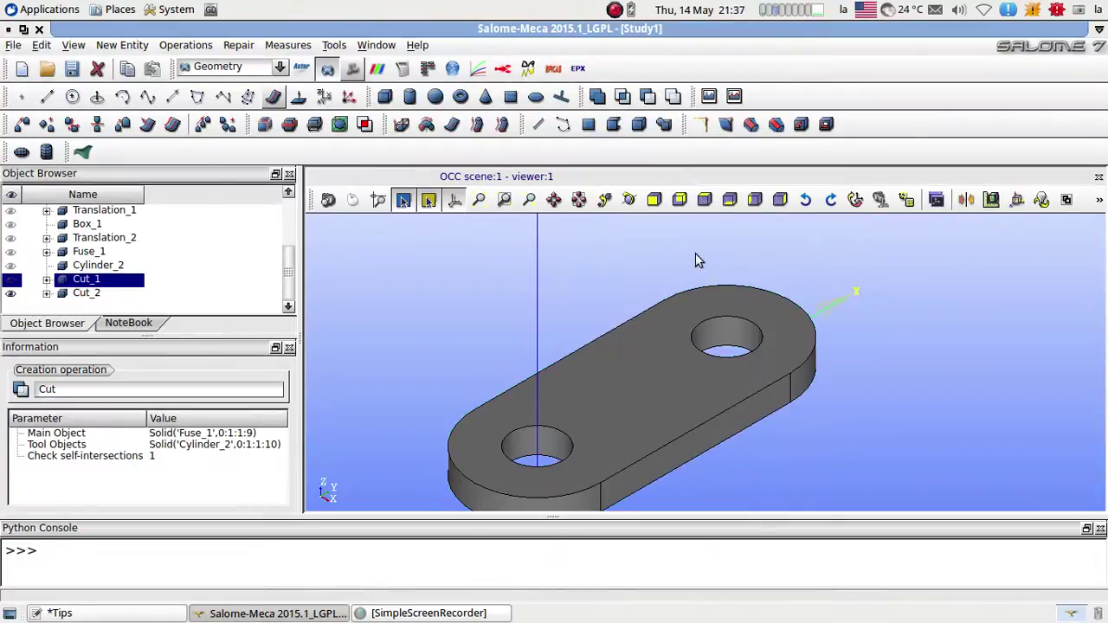
pyautogui.moveTo(639, 220); pyautogui.dragTo(678, 471)
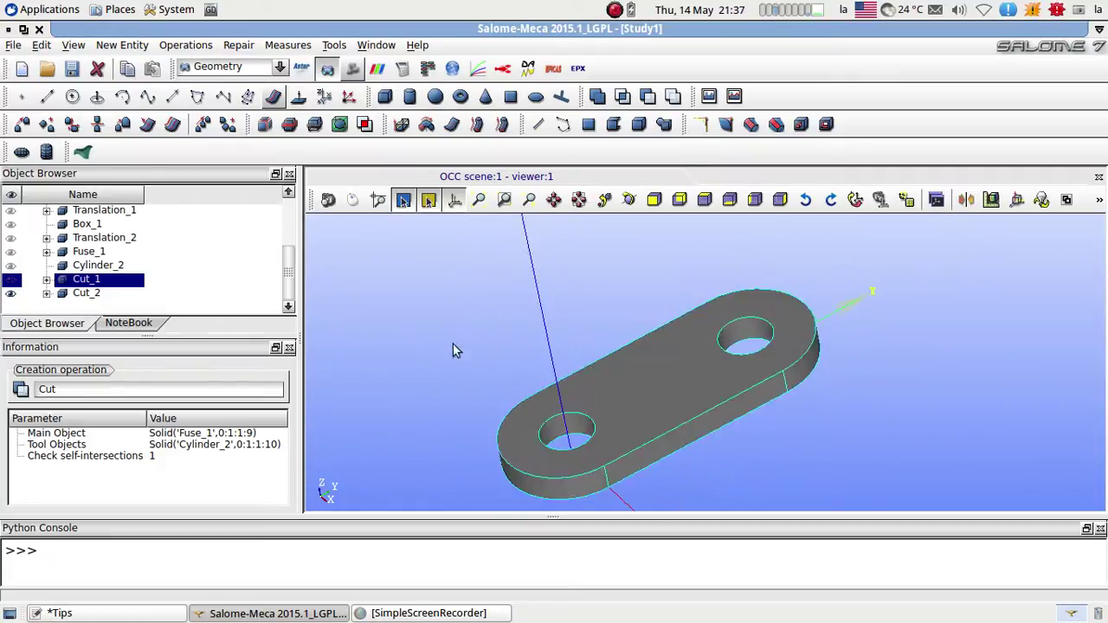
# Dump the study to the Desktop folder as a Python script named model_cyl, keeping Publish in study enabled.
pyautogui.click(13, 45)
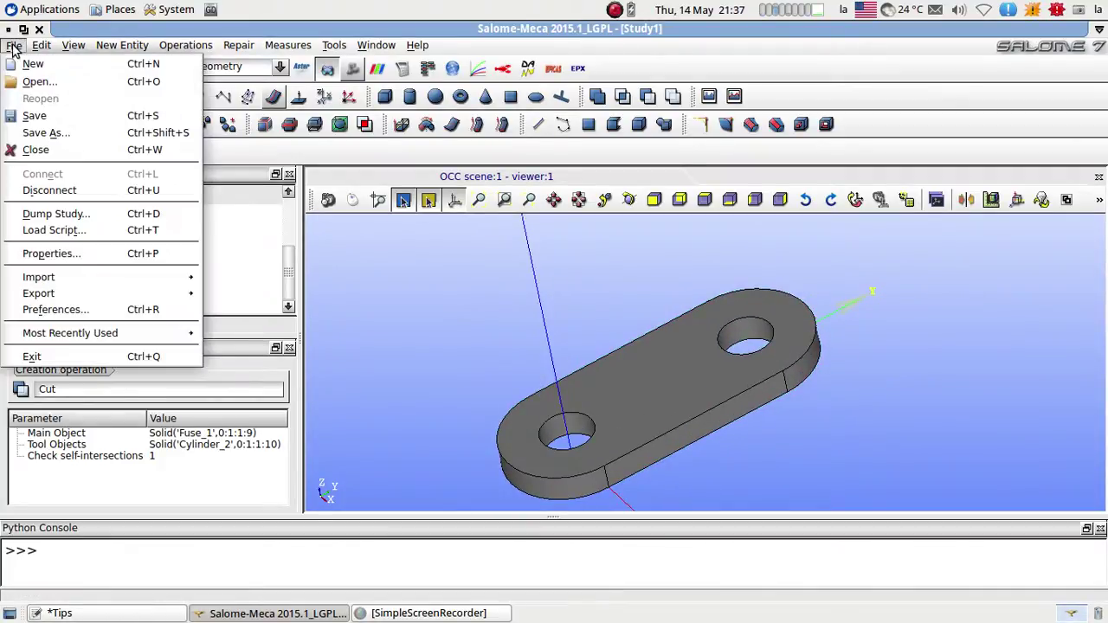
pyautogui.click(29, 217)
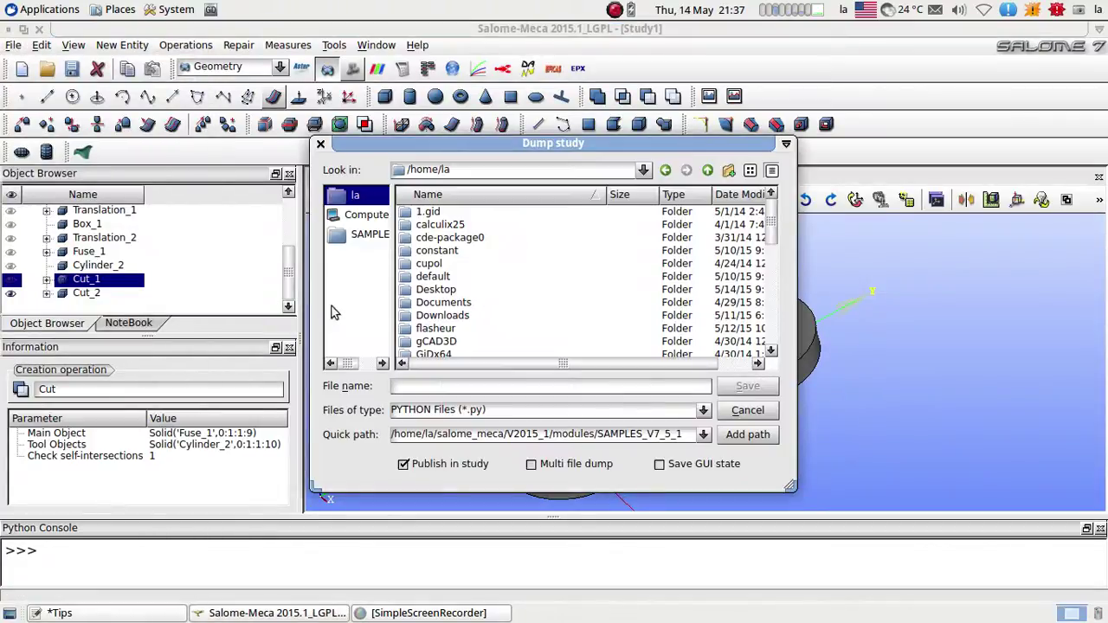
pyautogui.click(447, 290)
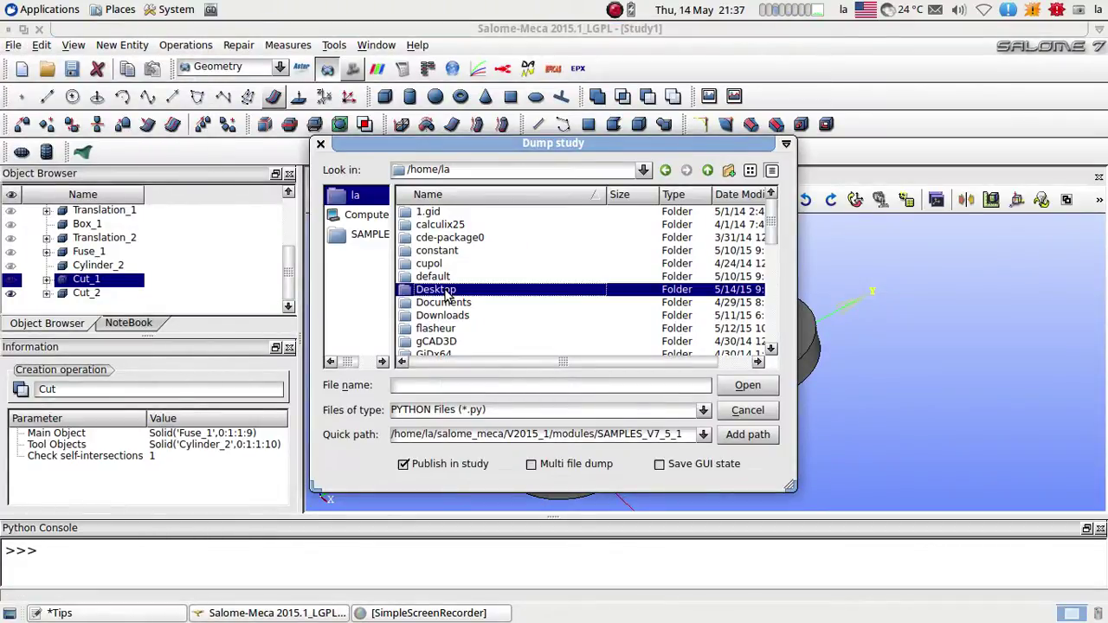
pyautogui.doubleClick(445, 291)
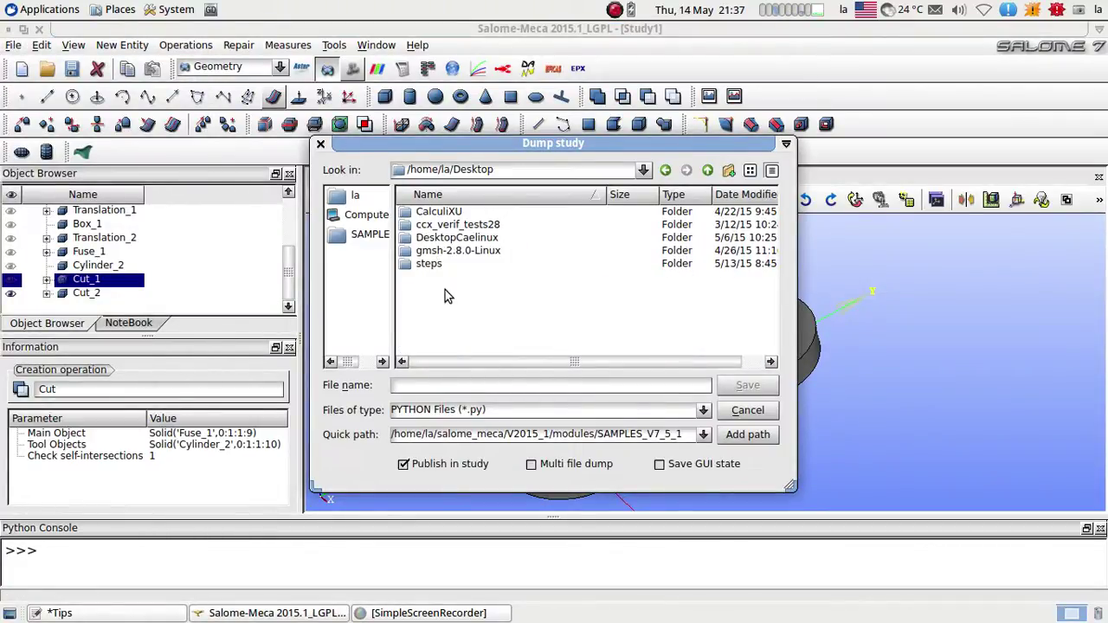
pyautogui.click(453, 386)
pyautogui.write('model')
pyautogui.write('_')
pyautogui.write('ce')
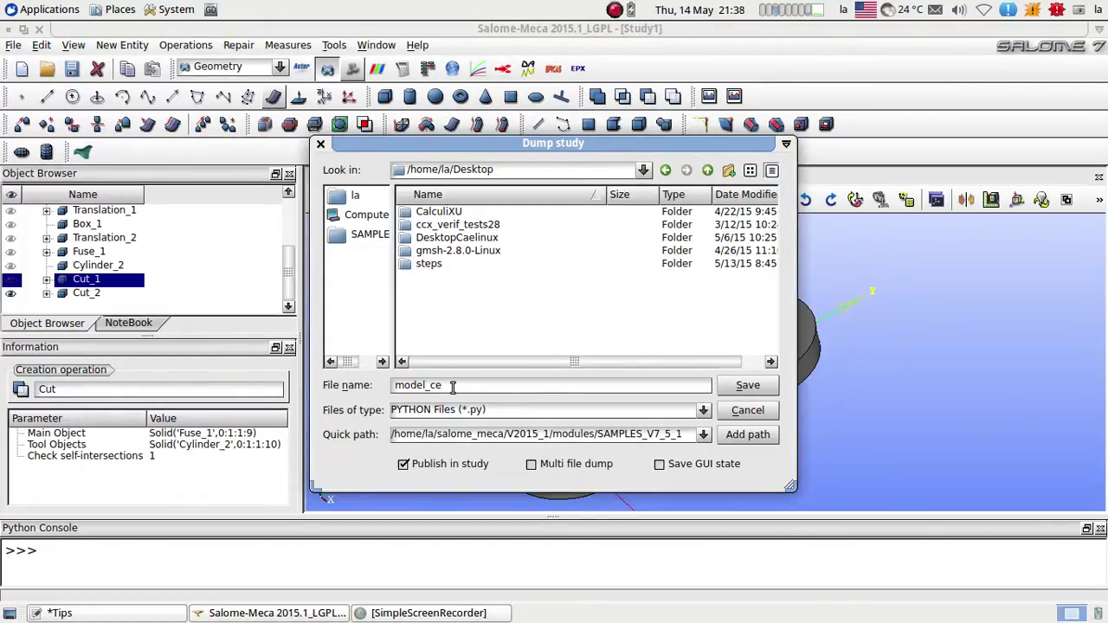
pyautogui.write('yl')
pyautogui.click(745, 387)
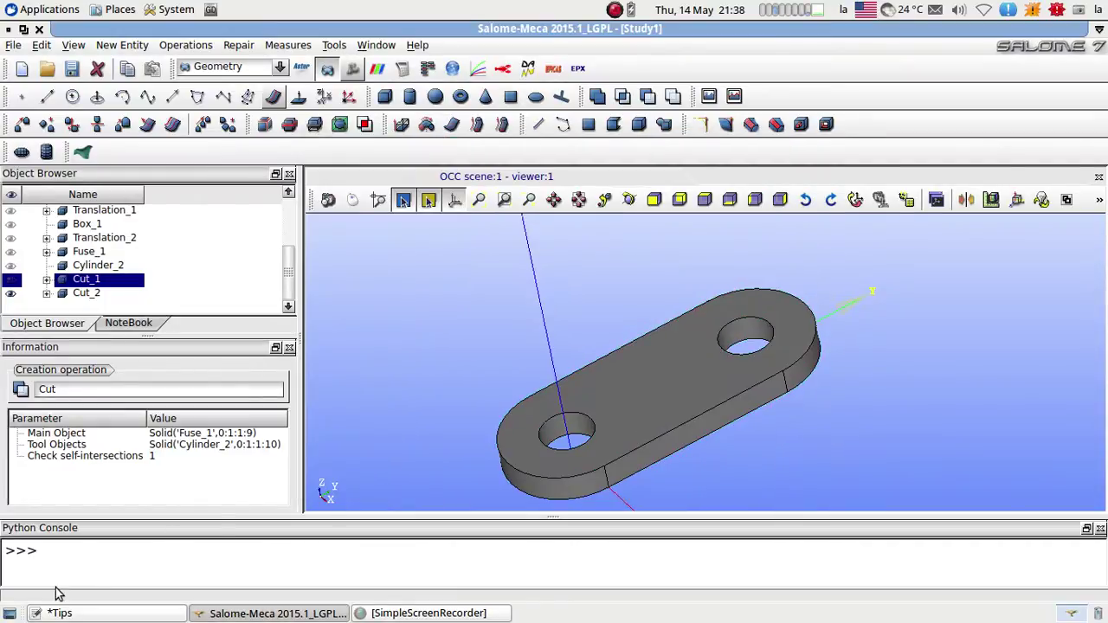
# Show the desktop, move model_cyl.py to an empty area, and open it in the text editor.
pyautogui.click(9, 613)
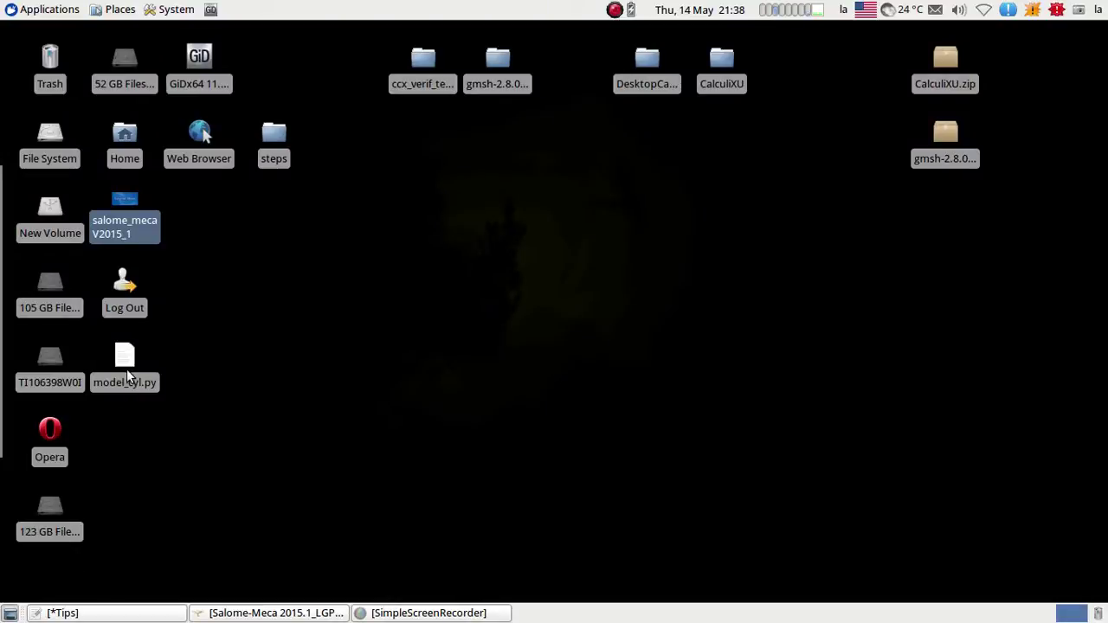
pyautogui.moveTo(127, 371); pyautogui.dragTo(355, 362)
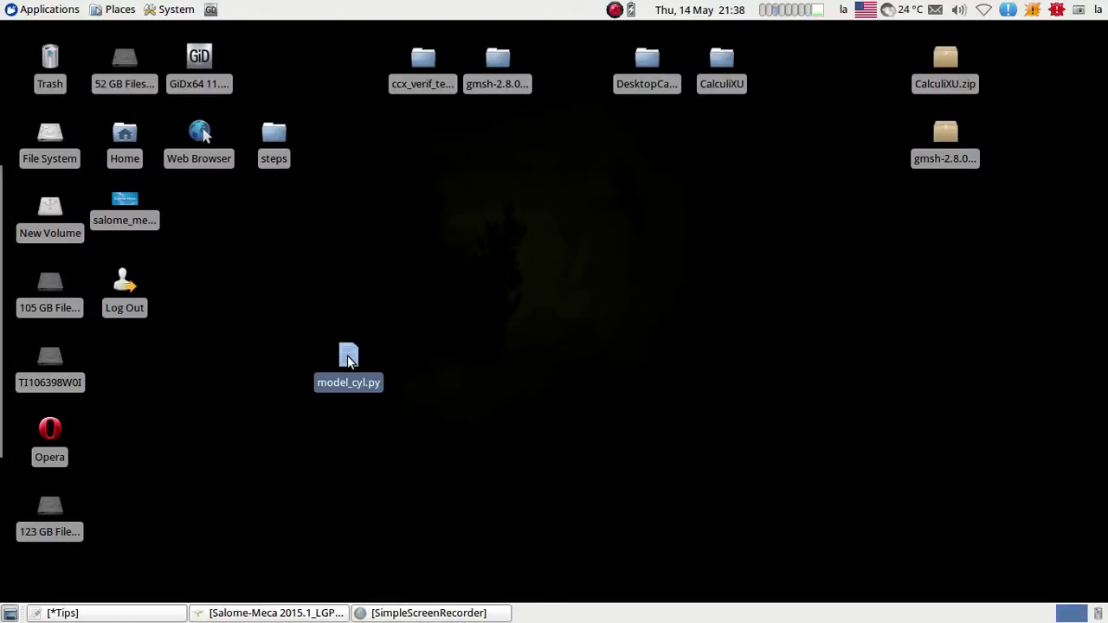
pyautogui.doubleClick(348, 358)
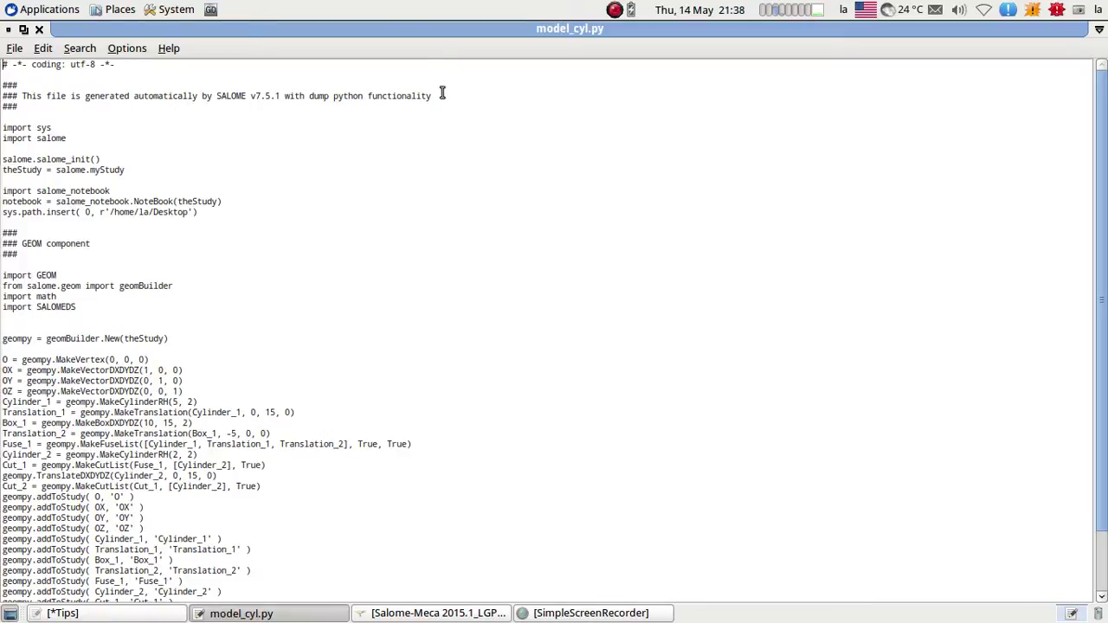
# Replace the end of the header comment about automatic generation so it reads "This file is parametric model.".
pyautogui.moveTo(441, 95); pyautogui.dragTo(3, 84)
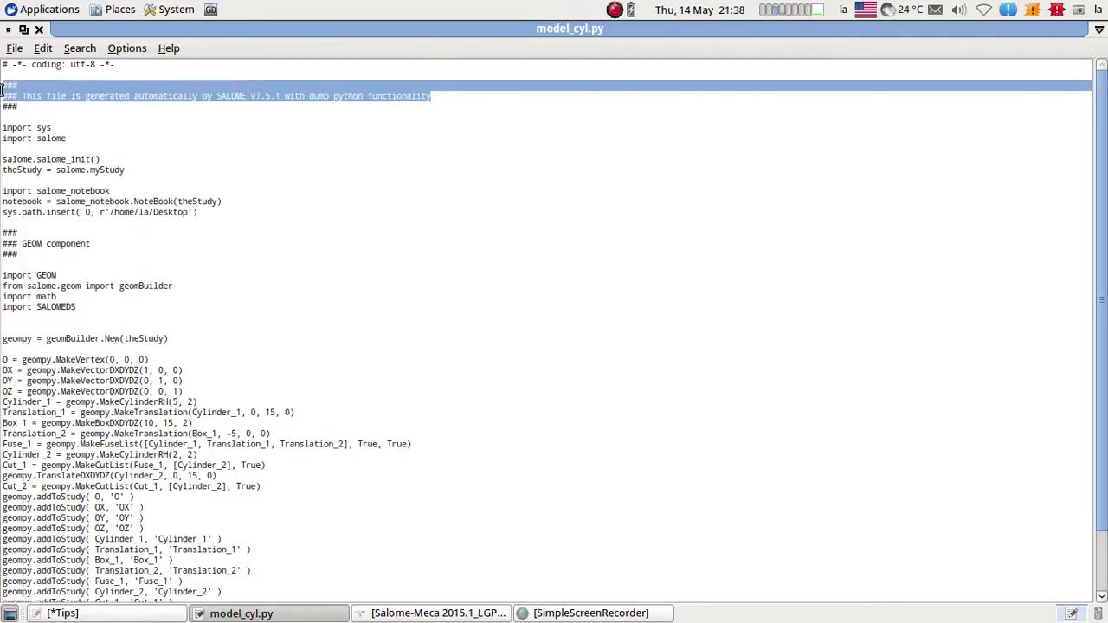
pyautogui.click(136, 141)
pyautogui.moveTo(444, 98); pyautogui.dragTo(88, 95)
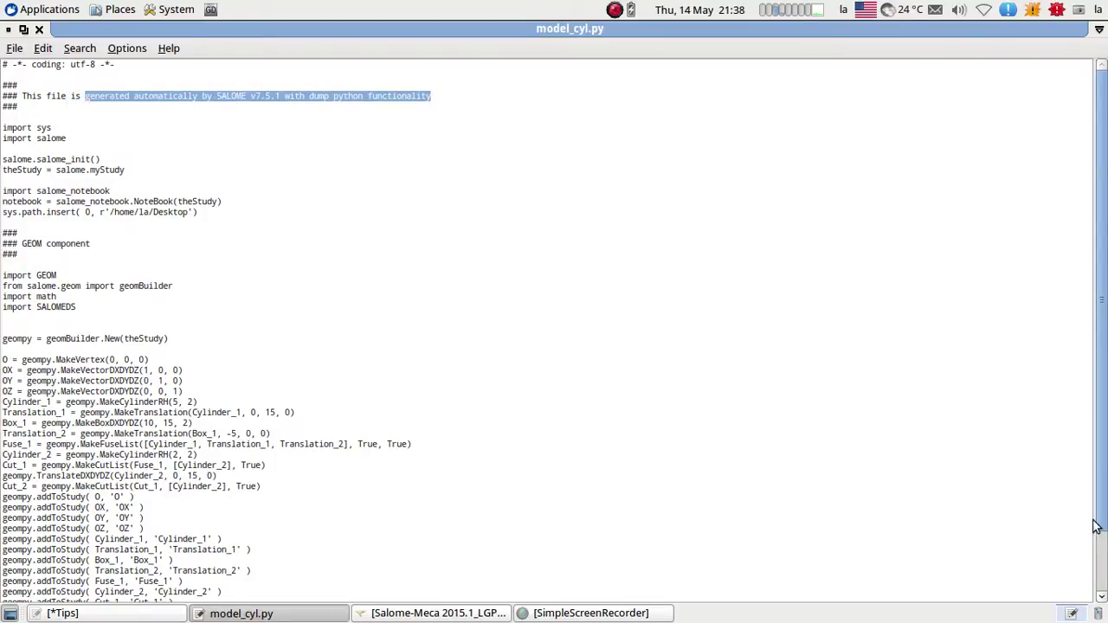
pyautogui.write('parame')
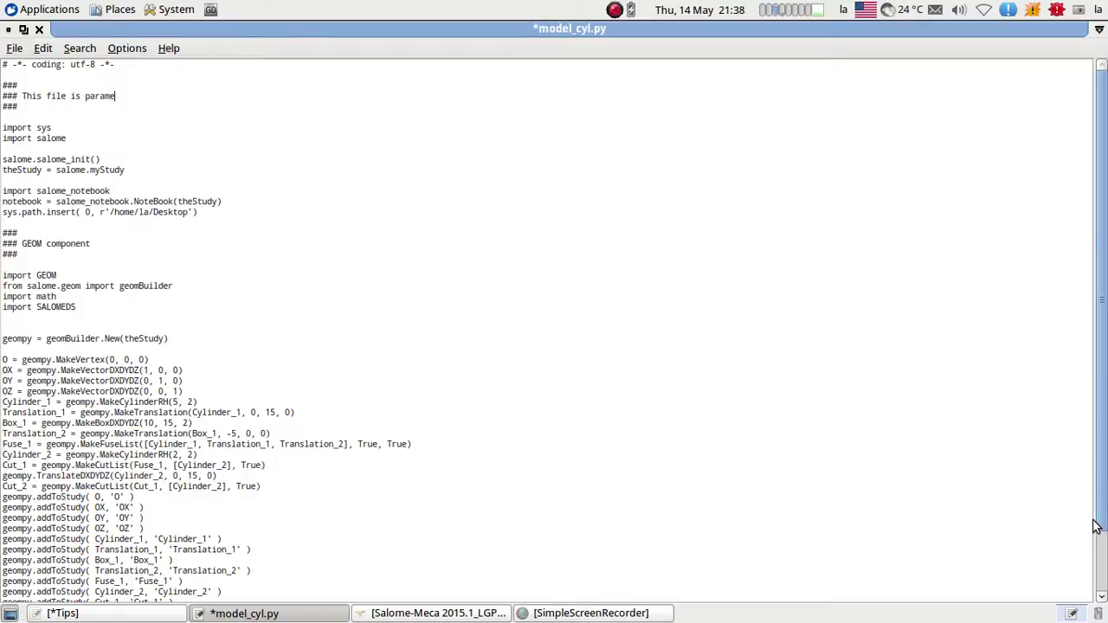
pyautogui.write('tric model.')
# Add "Let's define variables" to the last header comment line, with empty lines below it for the definitions.
pyautogui.click(21, 107)
pyautogui.write("Let's define")
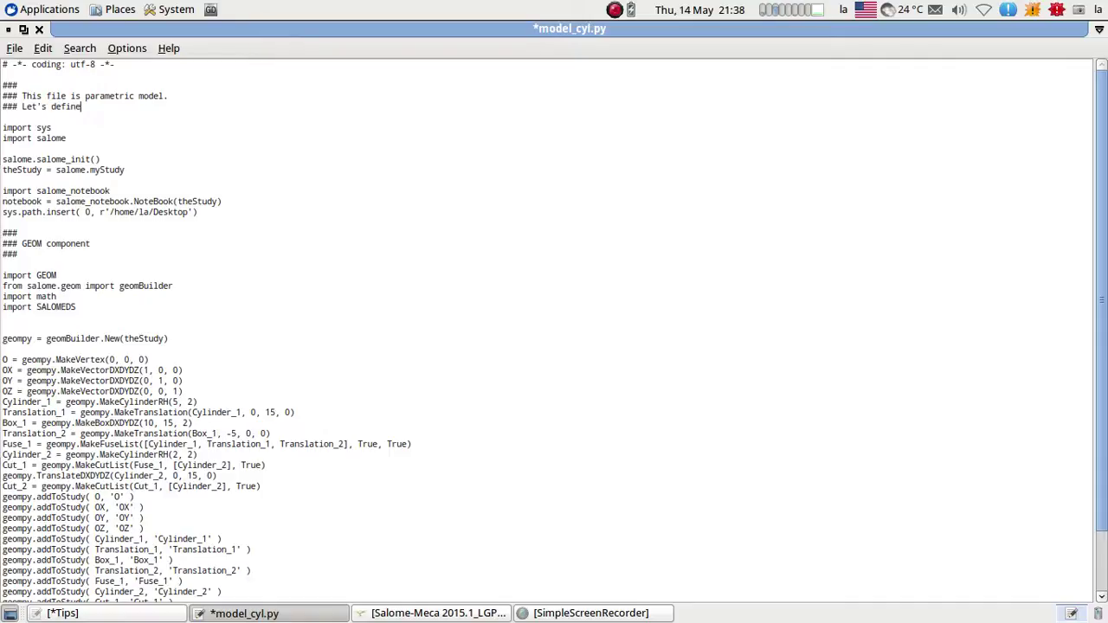
pyautogui.write(' variables')
pyautogui.press('Return')
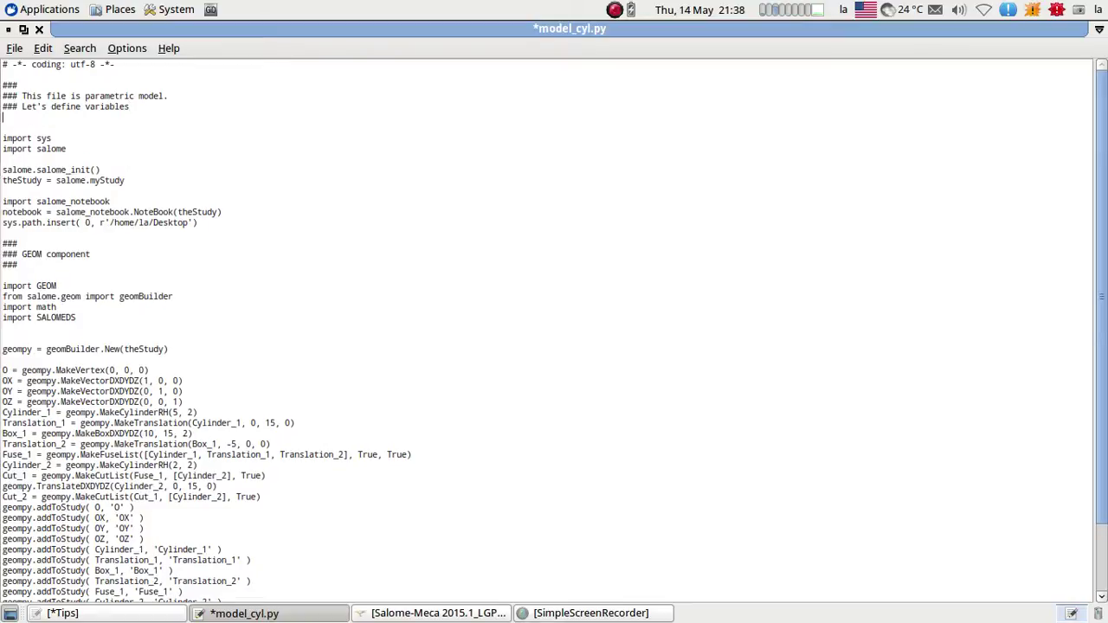
pyautogui.press('Return')
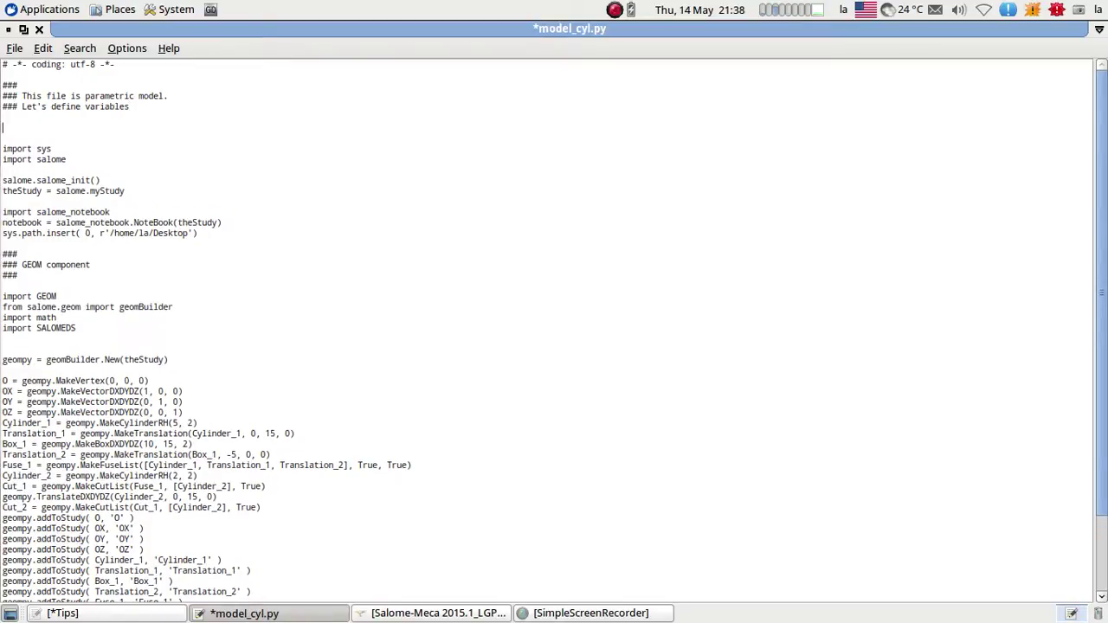
# Define the variables R1=5 with the comment "#Outer radius" and R2=2 with the comment "#Hole" below the header.
pyautogui.write('R1=5 #Outer radius')
pyautogui.press('Return')
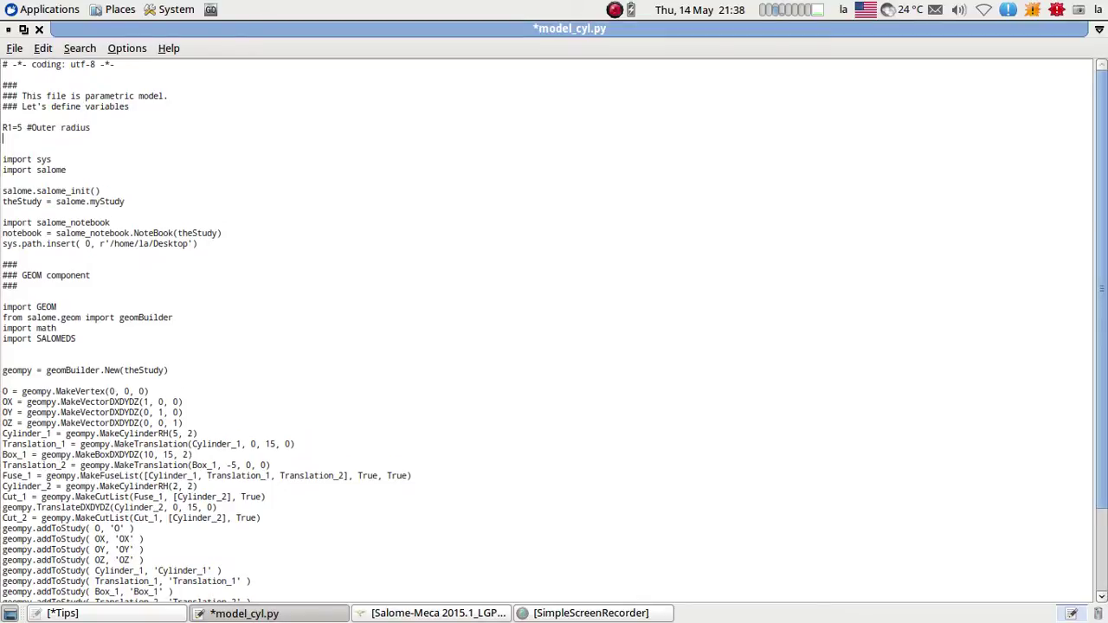
pyautogui.write('R2=')
pyautogui.scroll(-5, 299, 292)
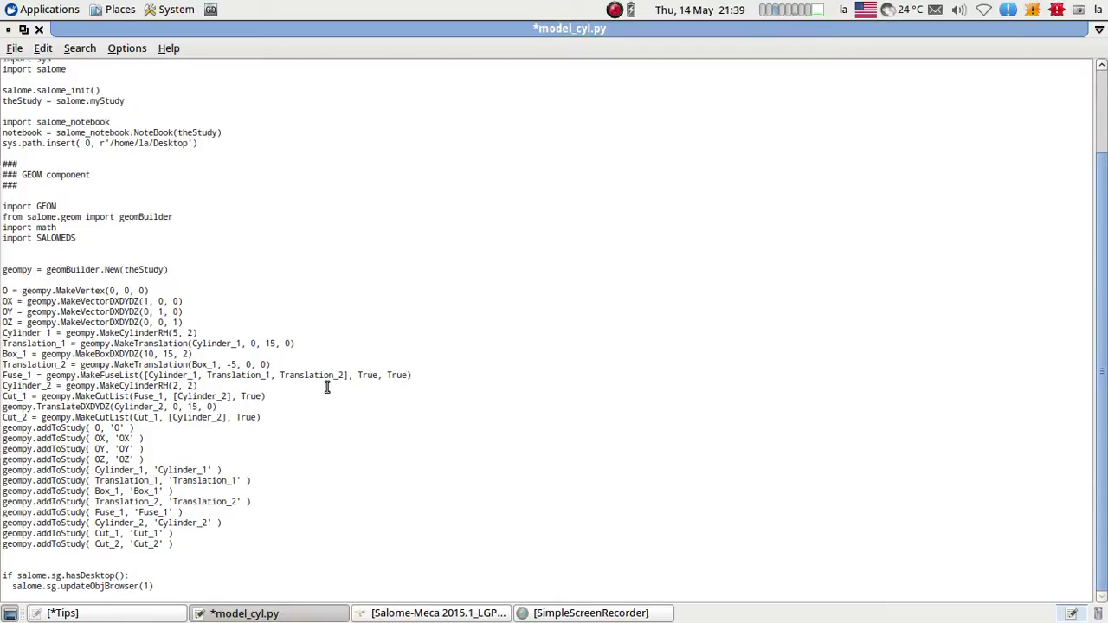
pyautogui.scroll(3, 327, 388)
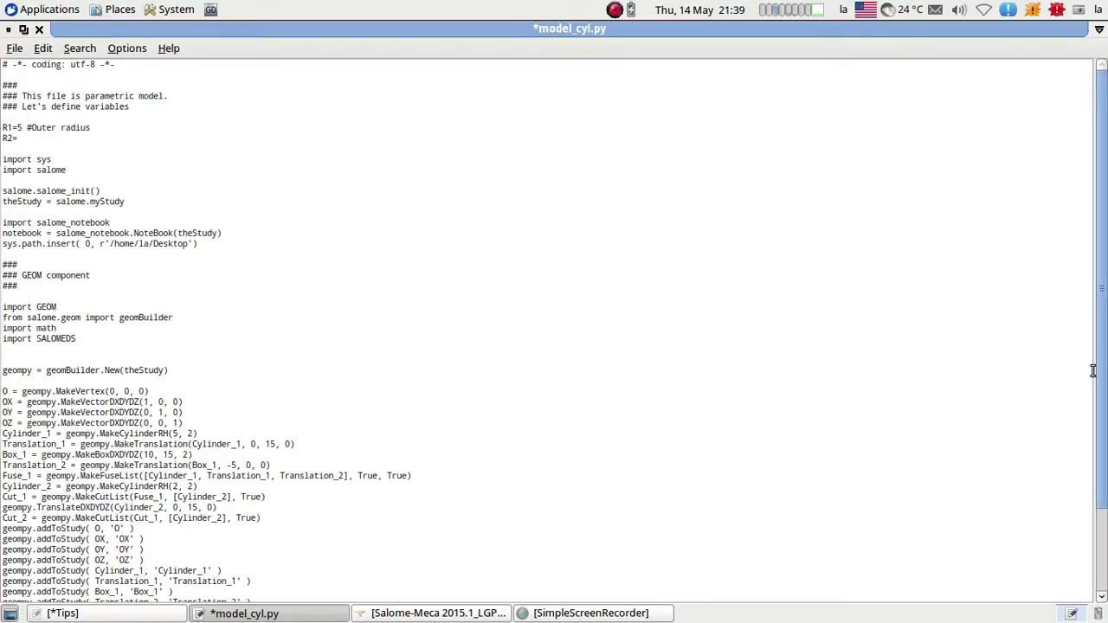
pyautogui.write('2#')
pyautogui.press('BackSpace')
pyautogui.write('#Hole')
pyautogui.press('Return')
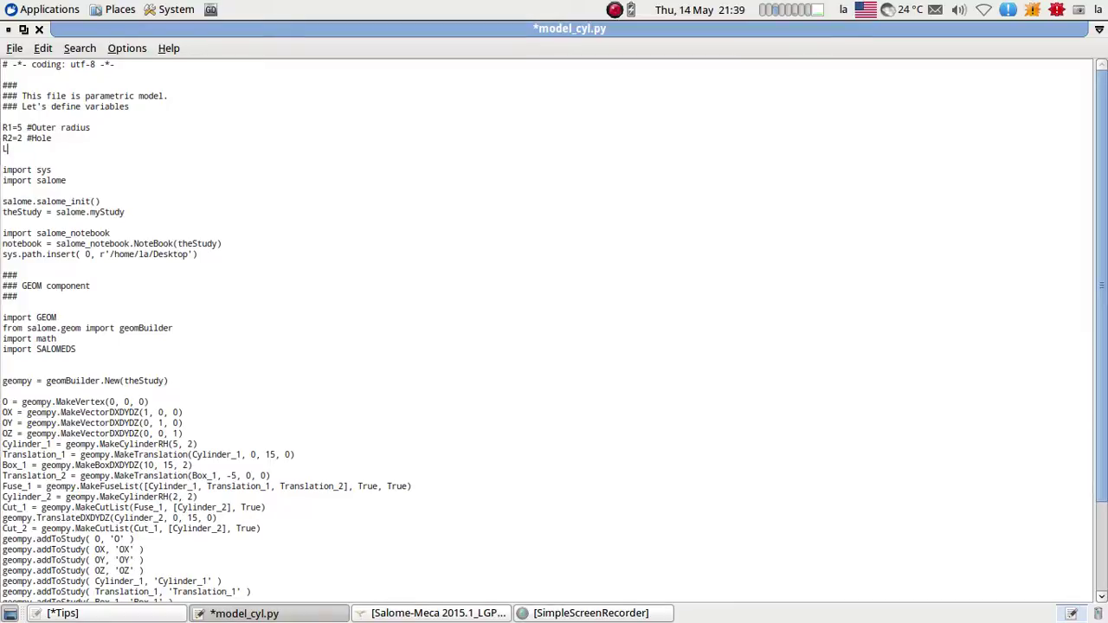
# Define the variable L=15 with the comment "#Distance between the holes" below R2 and start a new line.
pyautogui.write('L=15 #Distance between the ')
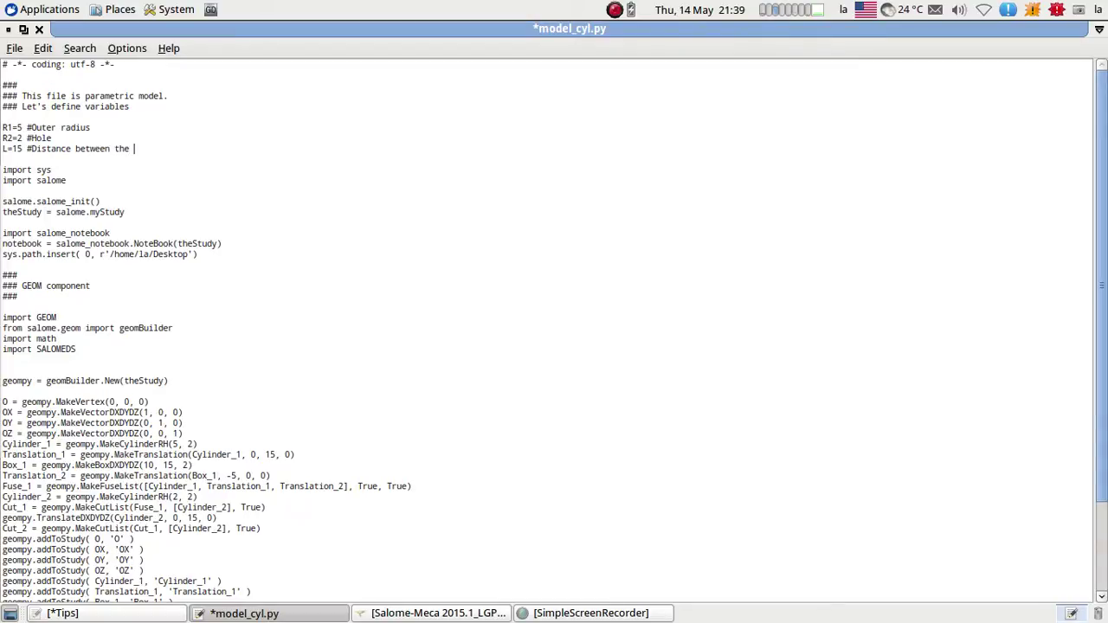
pyautogui.write('holes')
pyautogui.press('Return')
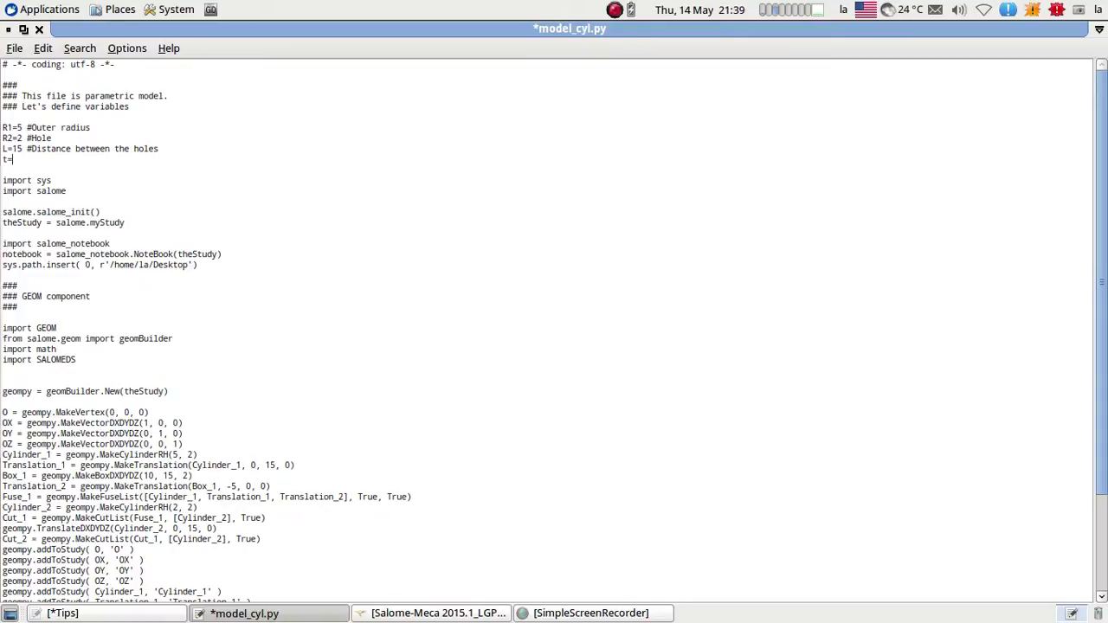
# Define t=2 with the comment "#thickness" below L, and delete the three notebook and sys.path lines under theStudy.
pyautogui.write('t=2 #thickness')
pyautogui.scroll(-2, 269, 248)
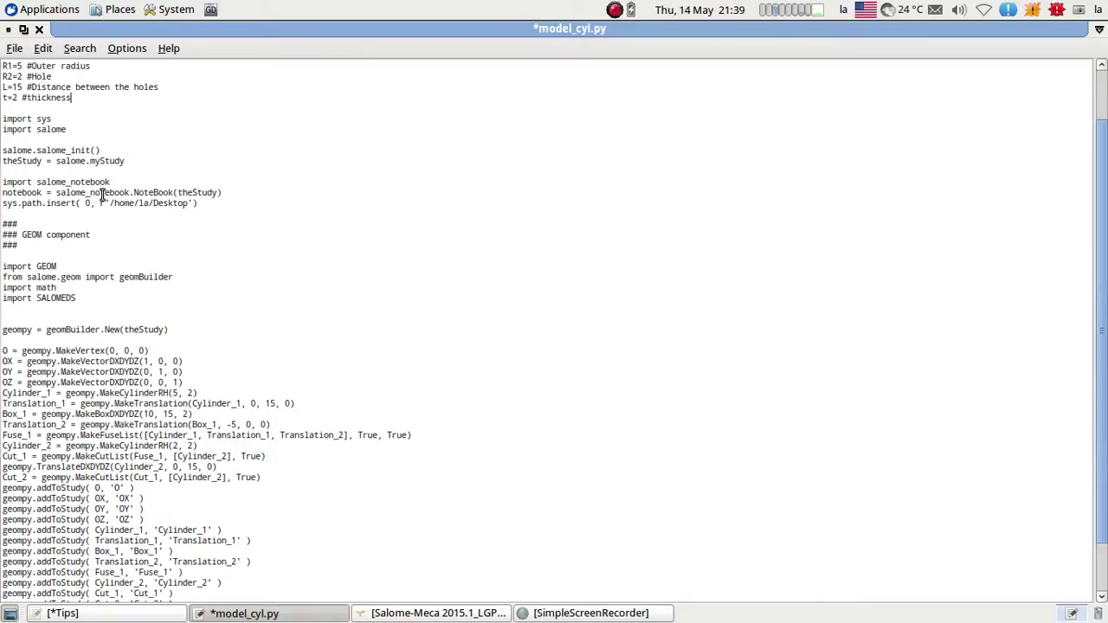
pyautogui.moveTo(199, 205); pyautogui.dragTo(3, 183)
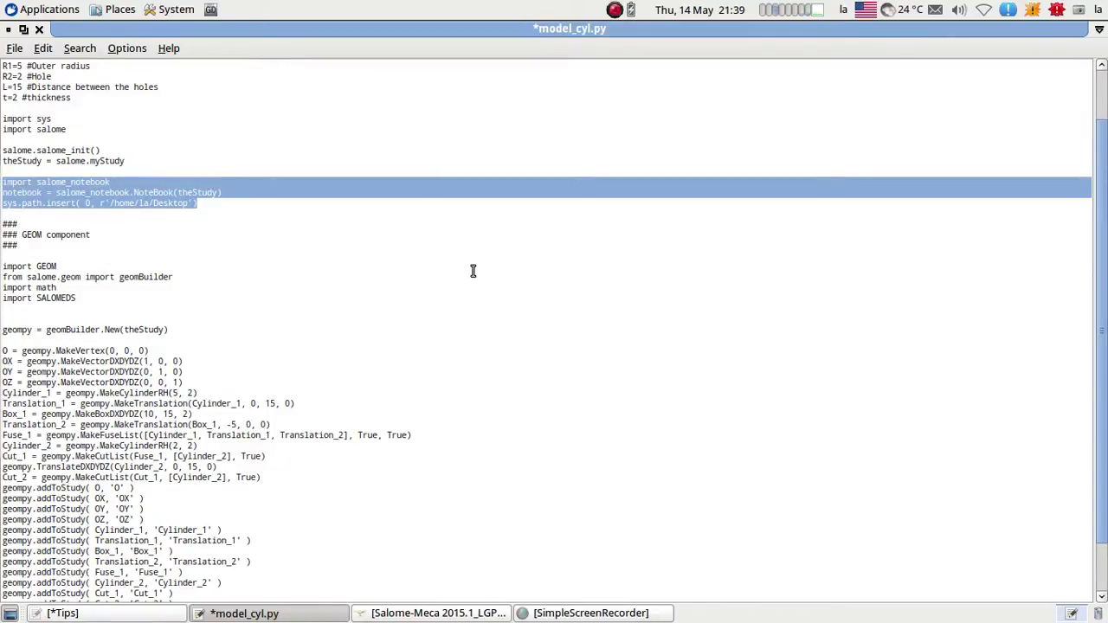
pyautogui.press('Delete')
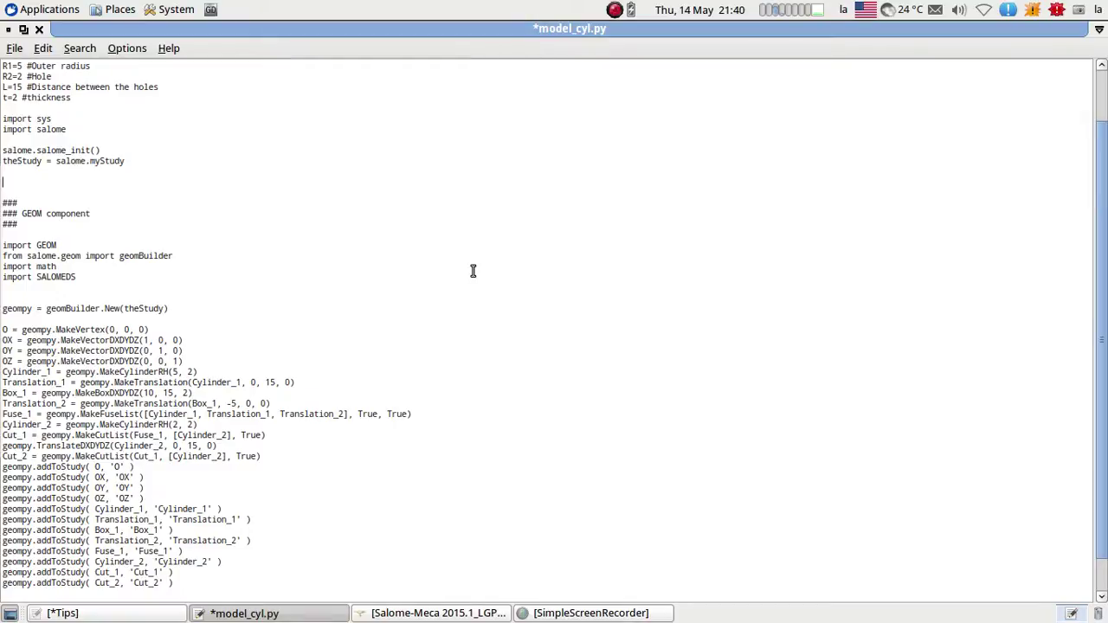
# Add the comment "#Let's correct numbers using variables" below the GEOM component header, separated by an empty line.
pyautogui.scroll(2, 34, 243)
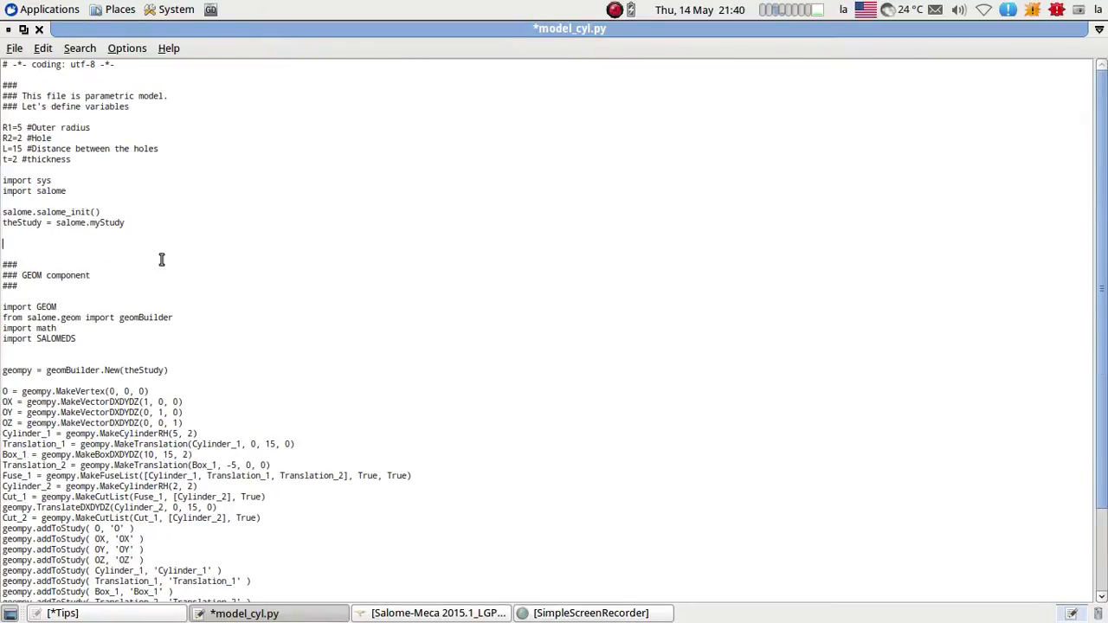
pyautogui.scroll(-2, 165, 257)
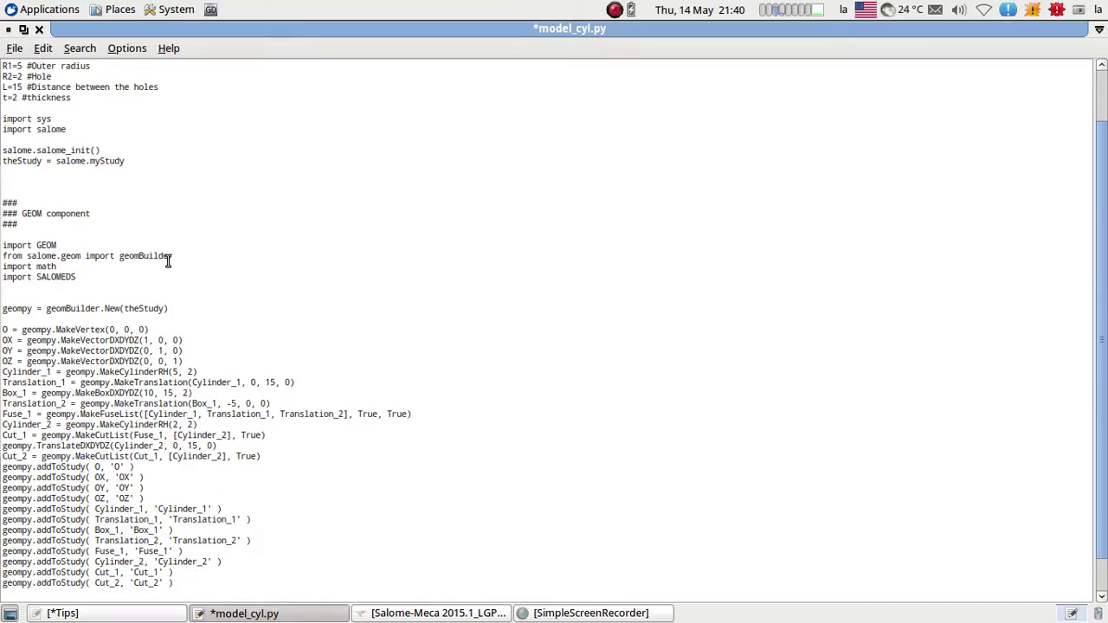
pyautogui.scroll(2, 232, 264)
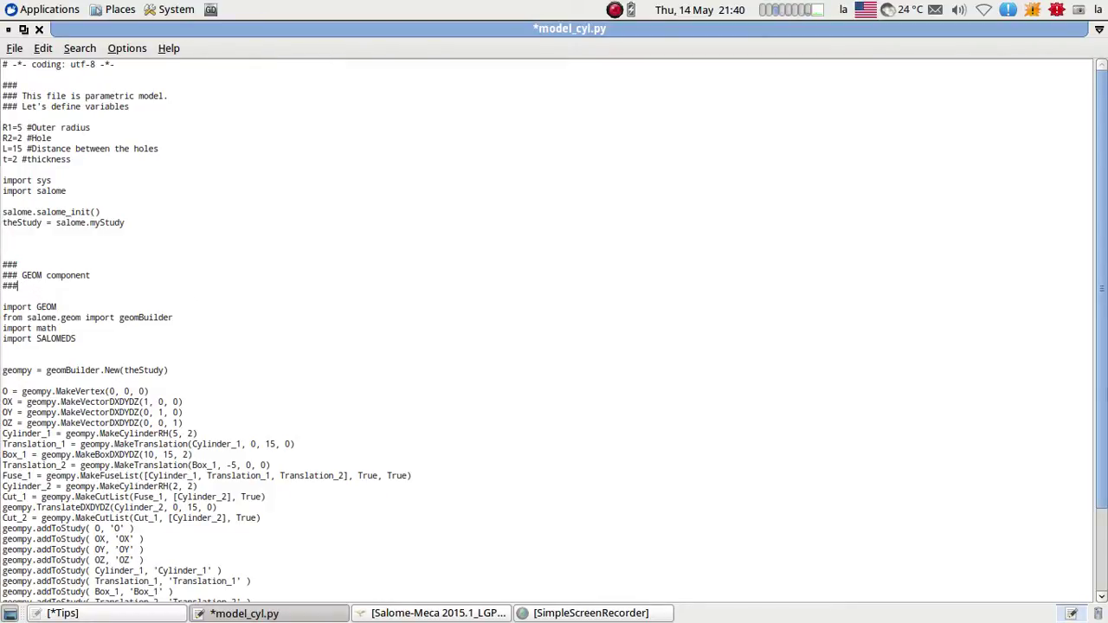
pyautogui.press('Return')
pyautogui.press('Return')
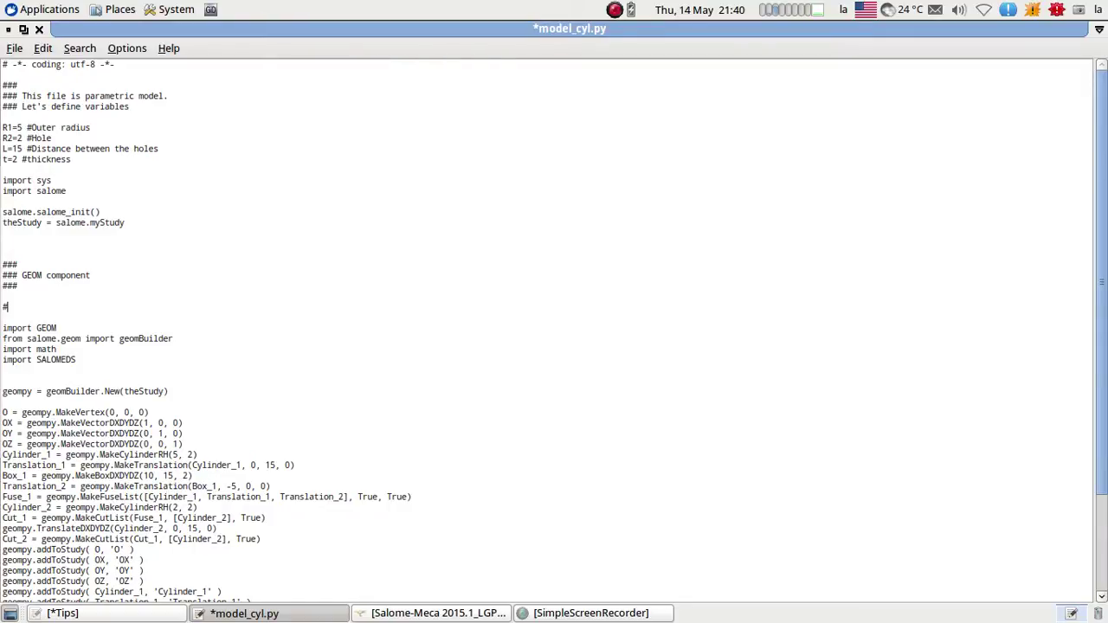
pyautogui.write('#Lets')
pyautogui.press('BackSpace')
pyautogui.write("'s correct numbers using variables")
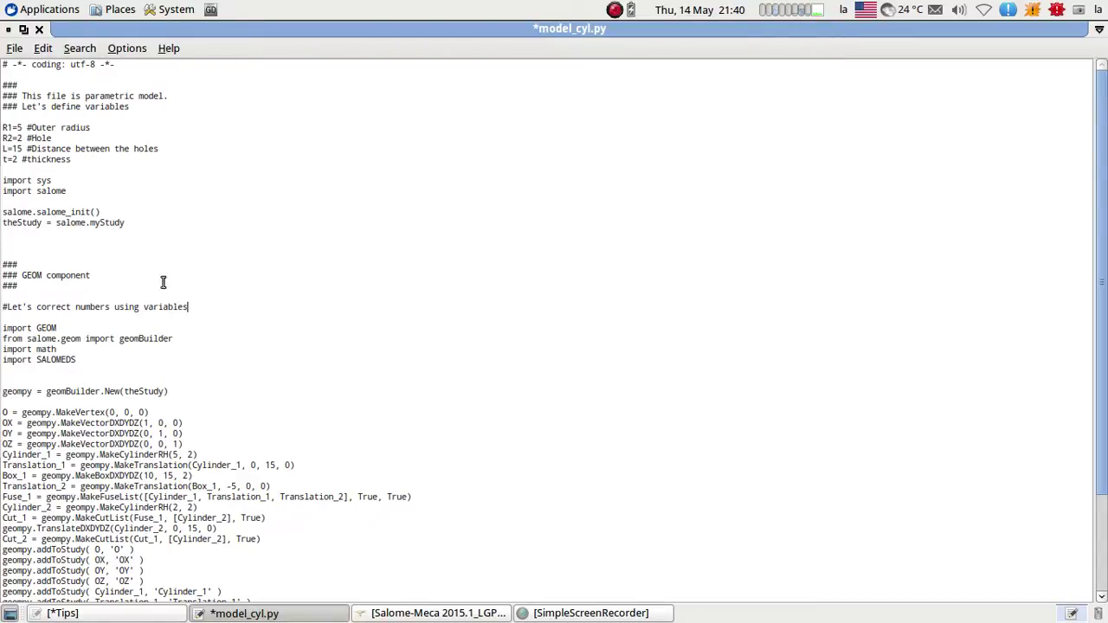
# Replace the Cylinder_1 radius with R1 and its height with t, and insert an empty line below that statement.
pyautogui.scroll(-4, 198, 304)
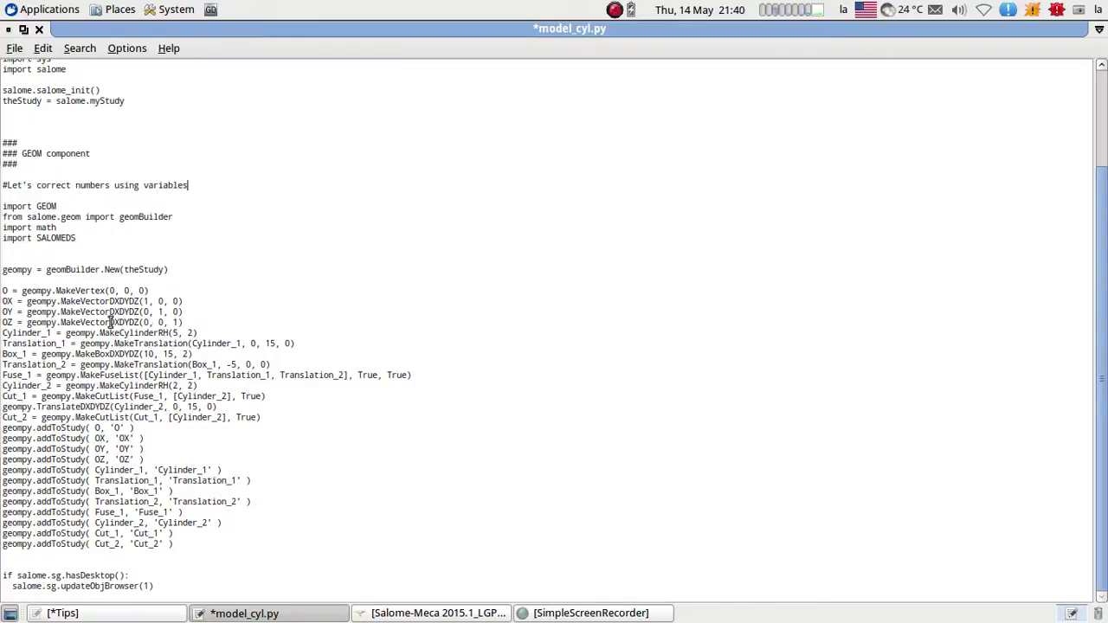
pyautogui.doubleClick(174, 333)
pyautogui.scroll(4, 292, 331)
pyautogui.scroll(-2, 285, 340)
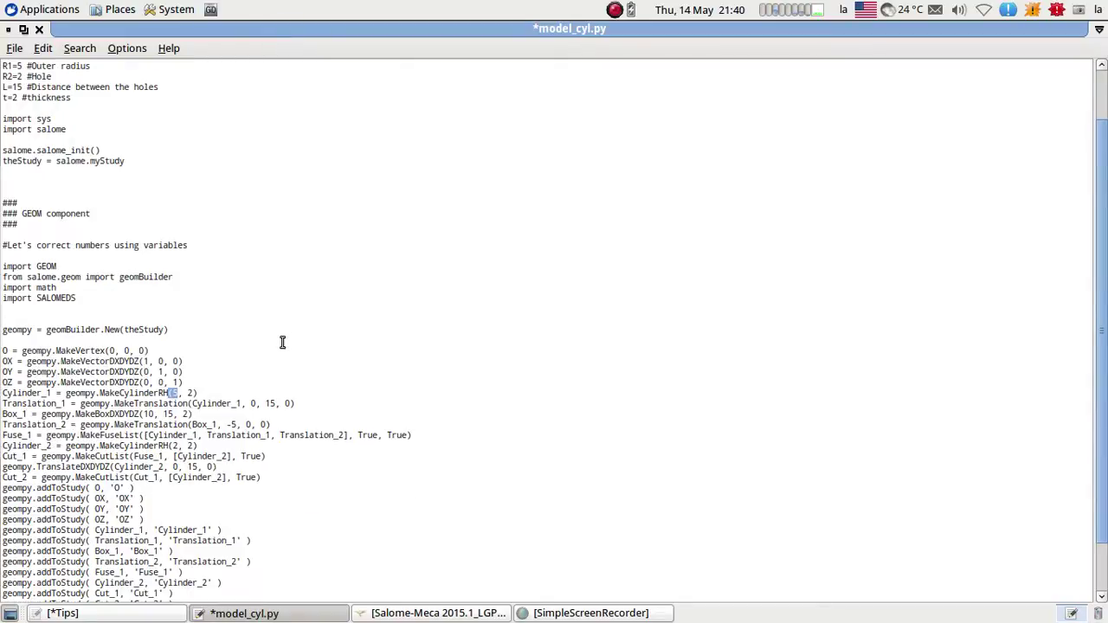
pyautogui.click(189, 391)
pyautogui.write('R1')
pyautogui.doubleClick(193, 393)
pyautogui.write('t')
pyautogui.press('Up')
pyautogui.press('Return')
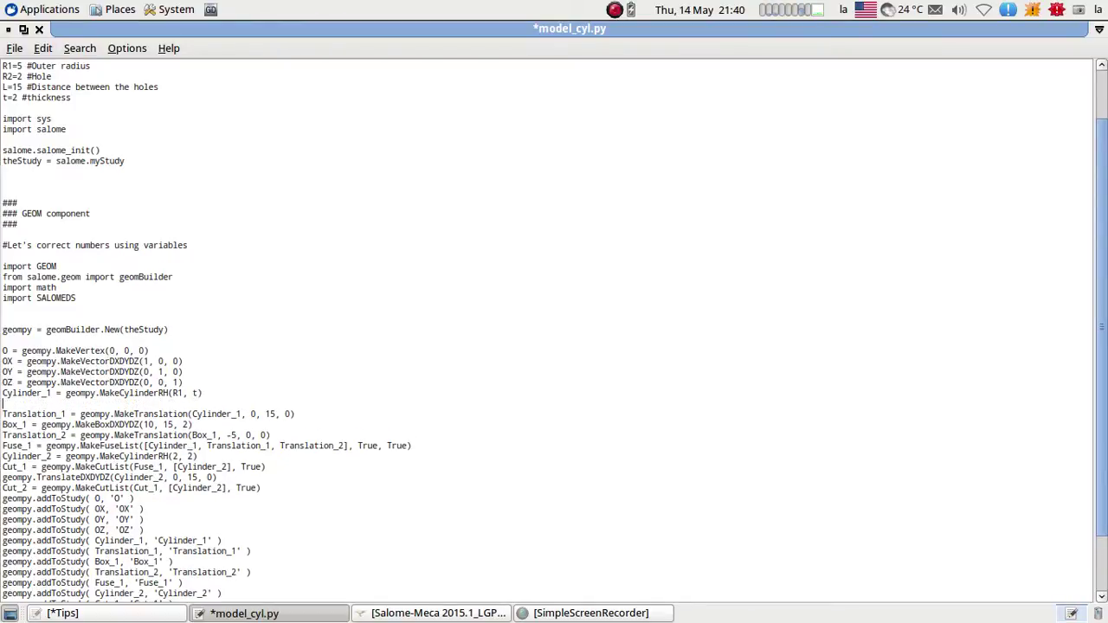
# Replace the Y offset in Translation_1 with L and the X offset in Translation_2 with -R1.
pyautogui.doubleClick(270, 414)
pyautogui.write('L')
pyautogui.scroll(-2, 241, 379)
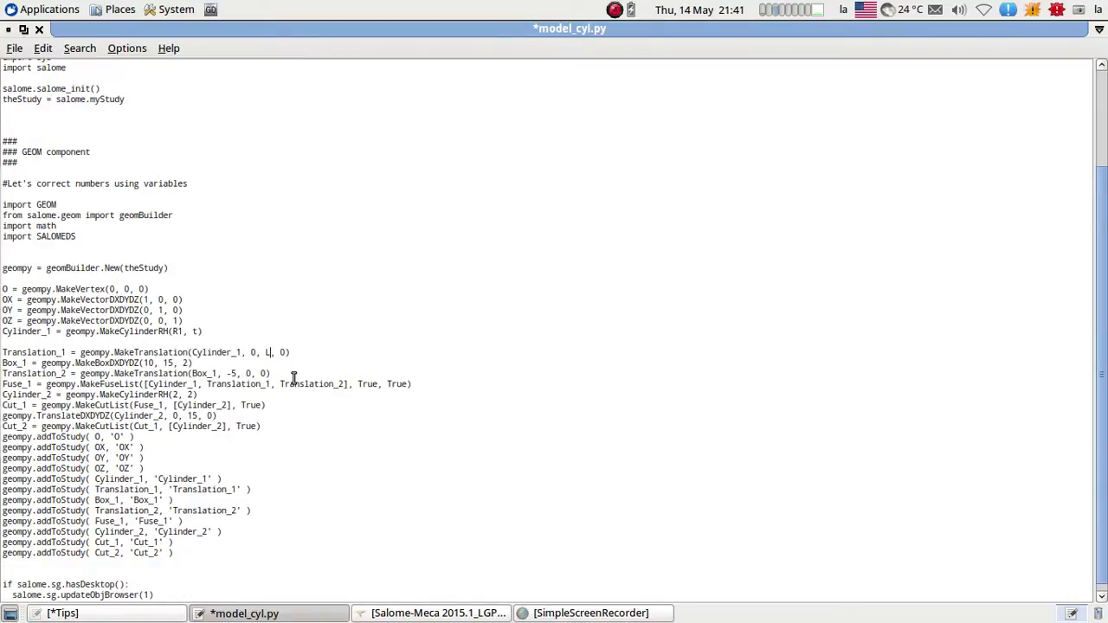
pyautogui.doubleClick(232, 373)
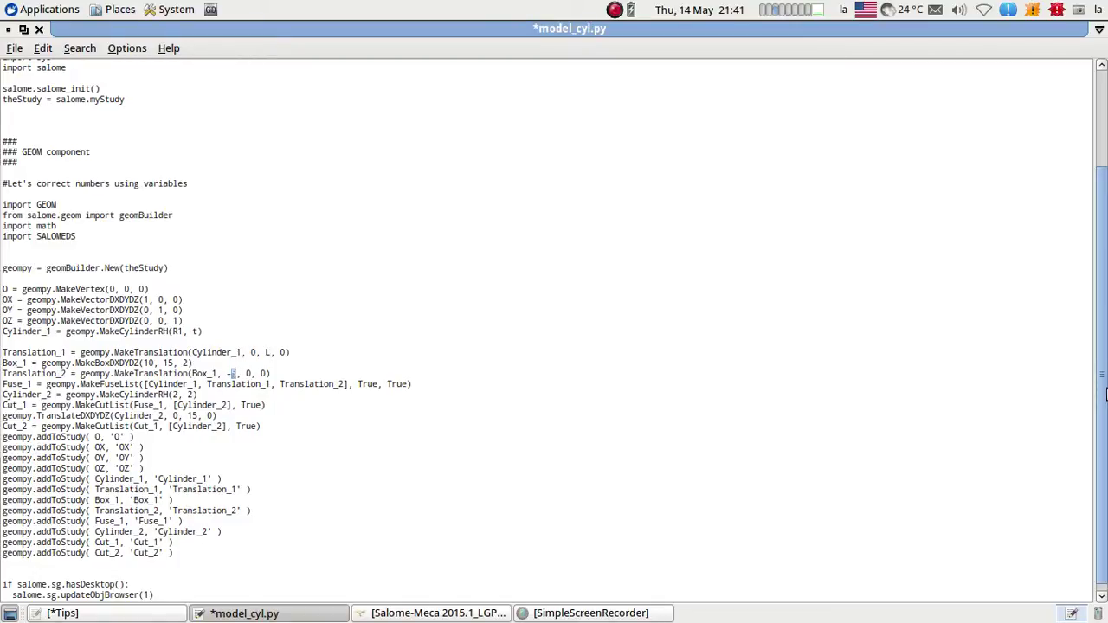
pyautogui.write('R1')
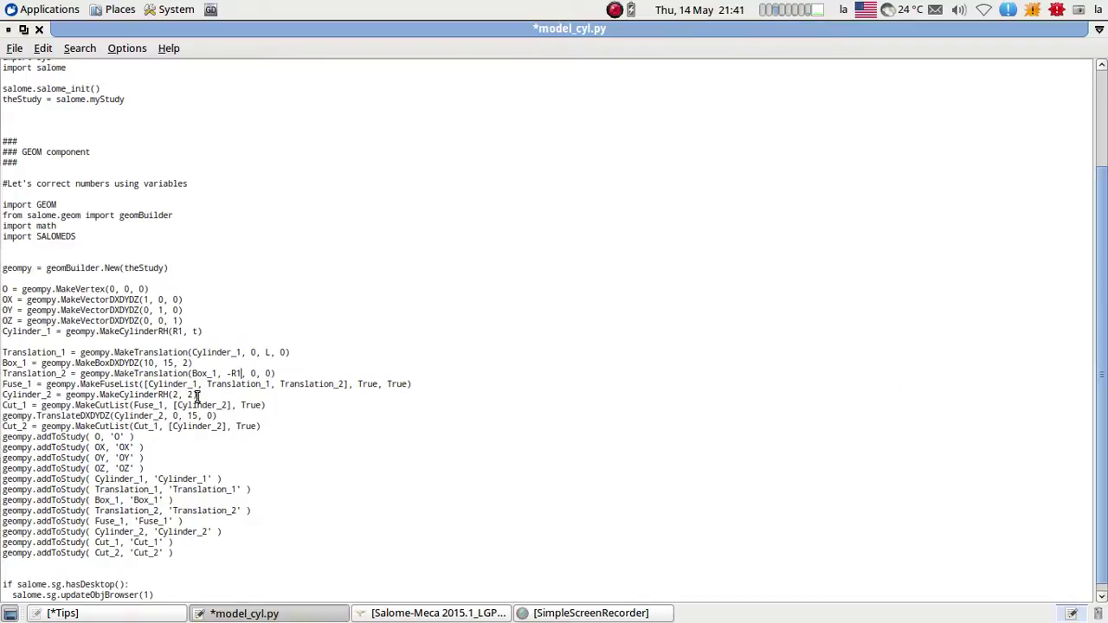
# Replace the three dimensions of Box_1 with 2*R1, L and t.
pyautogui.scroll(2, 199, 396)
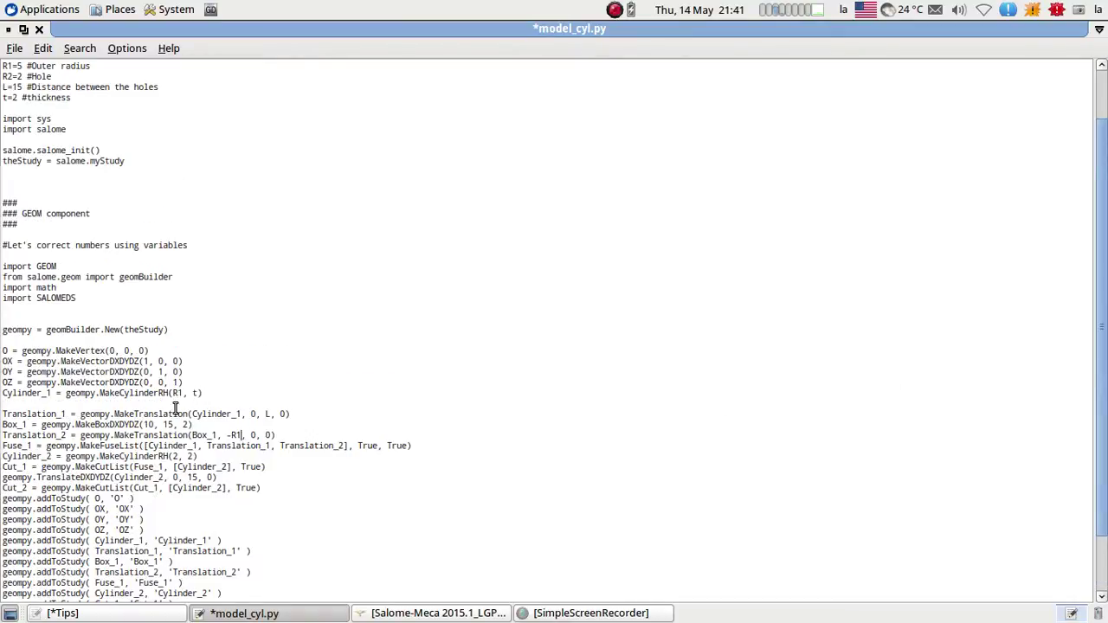
pyautogui.doubleClick(147, 425)
pyautogui.write('2*R1')
pyautogui.press('BackSpace')
pyautogui.doubleClick(178, 424)
pyautogui.write('L')
pyautogui.doubleClick(191, 424)
pyautogui.write('t')
# Replace the Cylinder_2 radius with R2 and its height with t.
pyautogui.scroll(-2, 308, 421)
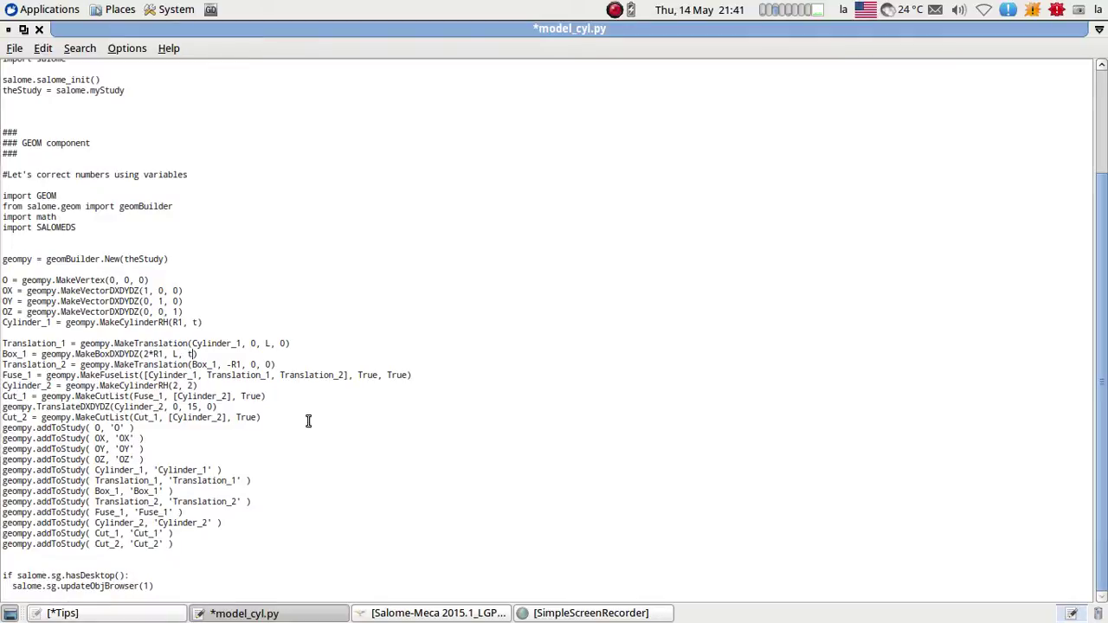
pyautogui.click(290, 362)
pyautogui.doubleClick(177, 386)
pyautogui.write('2')
pyautogui.write('R2')
pyautogui.doubleClick(197, 386)
pyautogui.write('t')
# Replace the Y offset in the TranslateDXDYDZ call for Cylinder_2 with L.
pyautogui.tripleClick(192, 407)
pyautogui.doubleClick(193, 407)
pyautogui.write('L')
pyautogui.scroll(3, 292, 458)
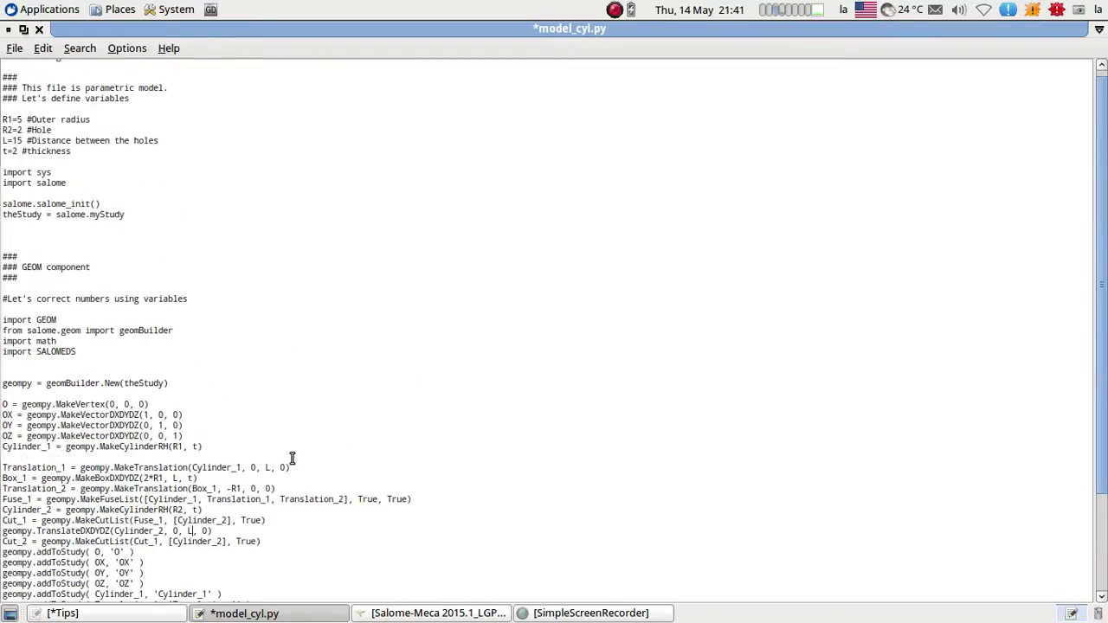
pyautogui.scroll(-3, 291, 458)
# Set the editor's font size to 14.
pyautogui.click(132, 52)
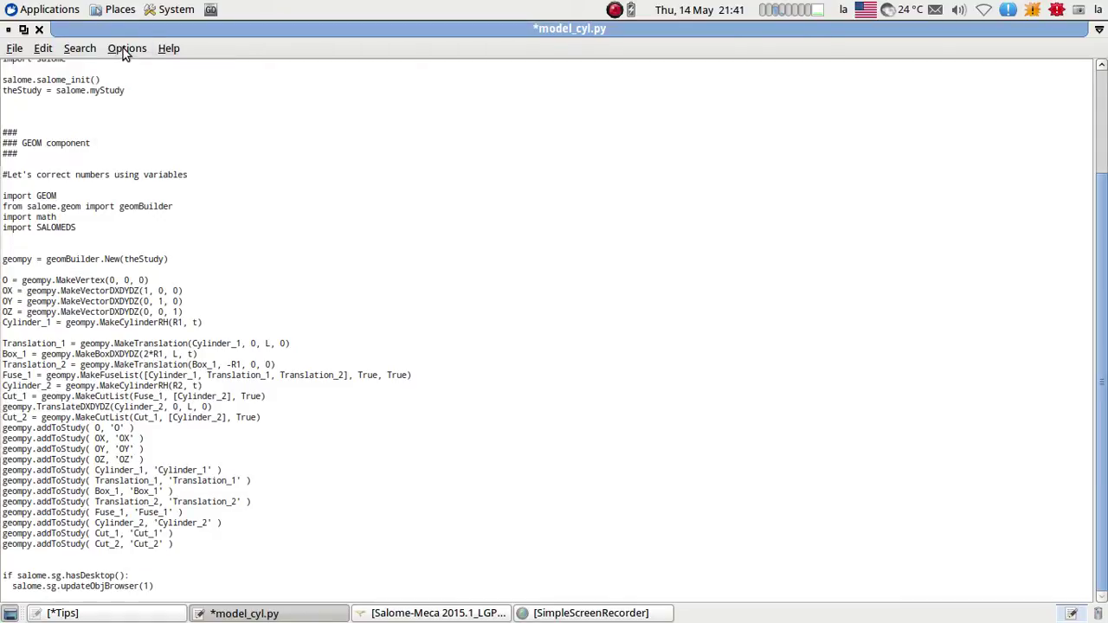
pyautogui.click(140, 67)
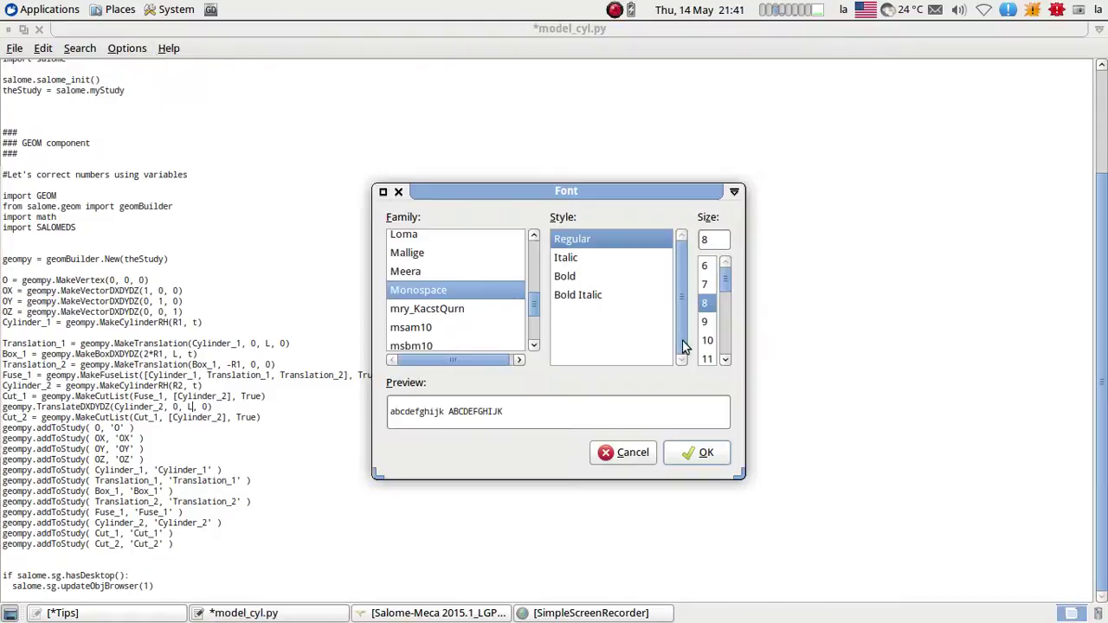
pyautogui.click(727, 297)
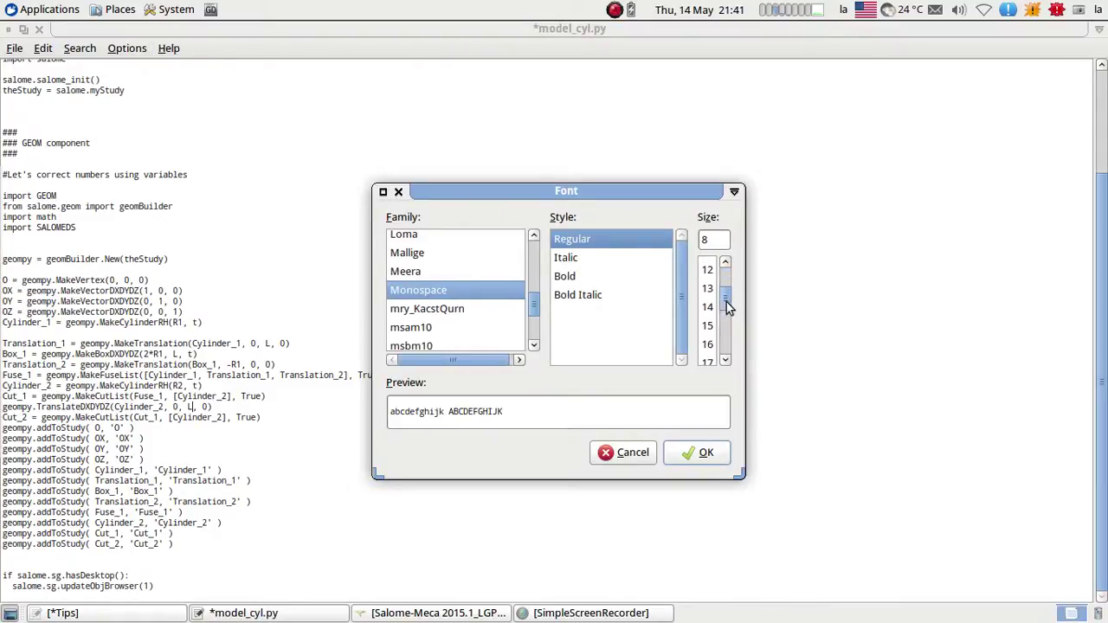
pyautogui.click(708, 308)
pyautogui.click(692, 454)
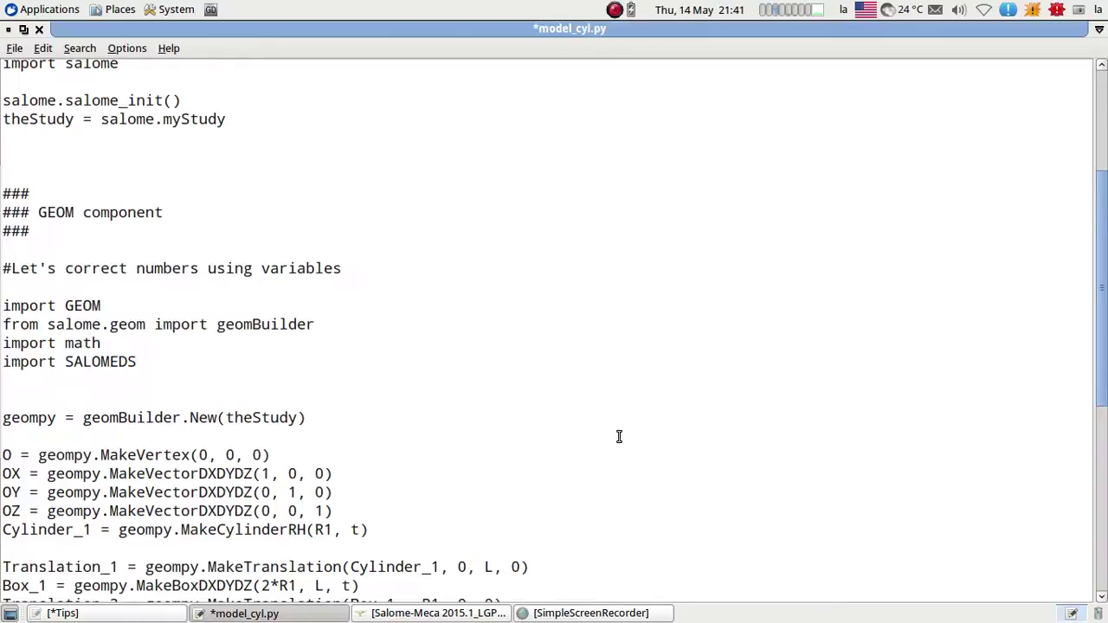
# Review the parametrized script from the variable definitions through the geometry statements to the addToStudy lines.
pyautogui.scroll(2, 619, 437)
pyautogui.scroll(2, 619, 436)
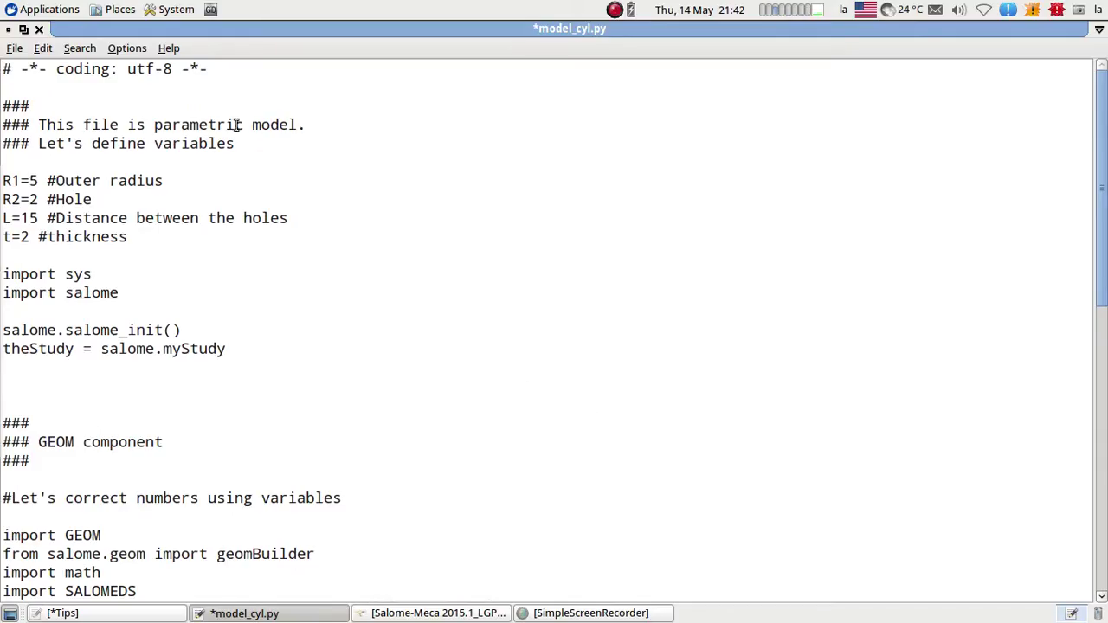
pyautogui.scroll(-8, 451, 354)
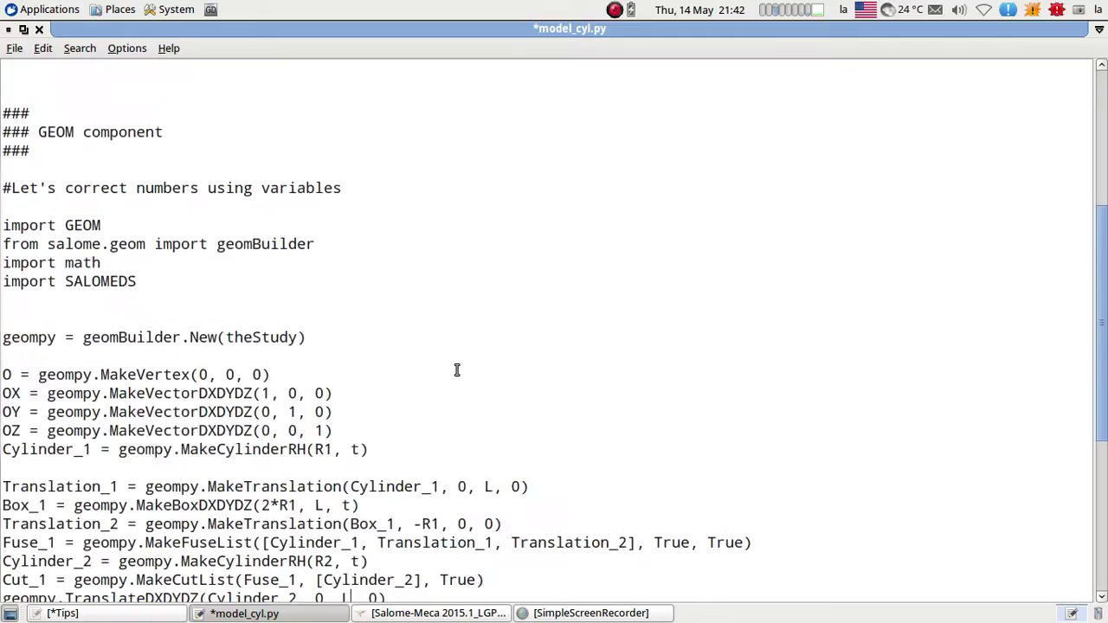
pyautogui.scroll(-1, 458, 370)
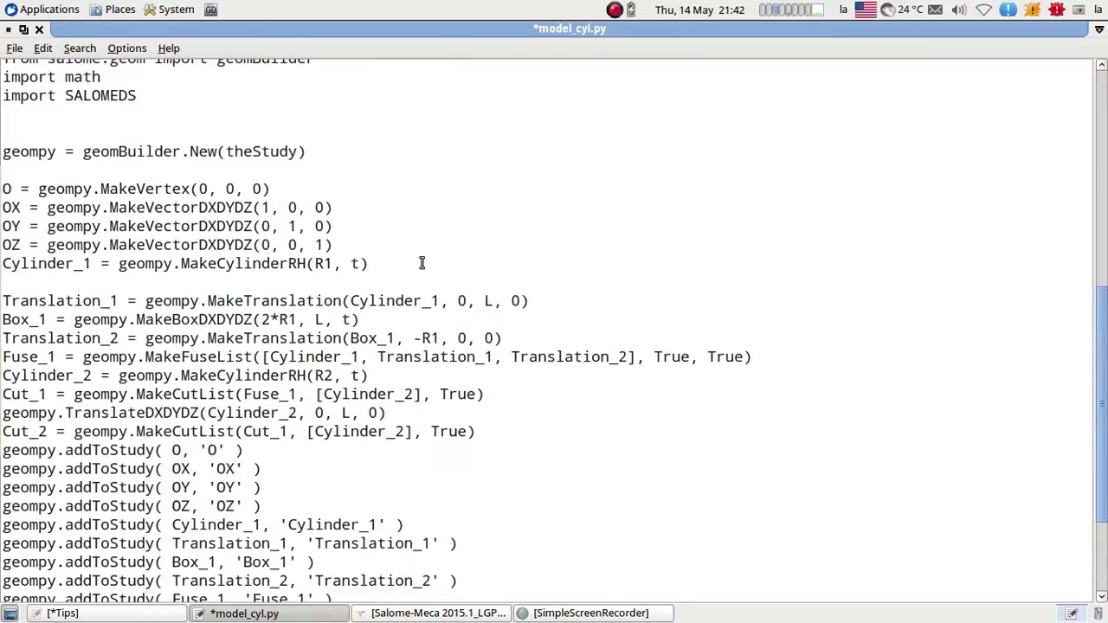
pyautogui.moveTo(342, 302); pyautogui.dragTo(532, 297)
pyautogui.moveTo(252, 321); pyautogui.dragTo(500, 338)
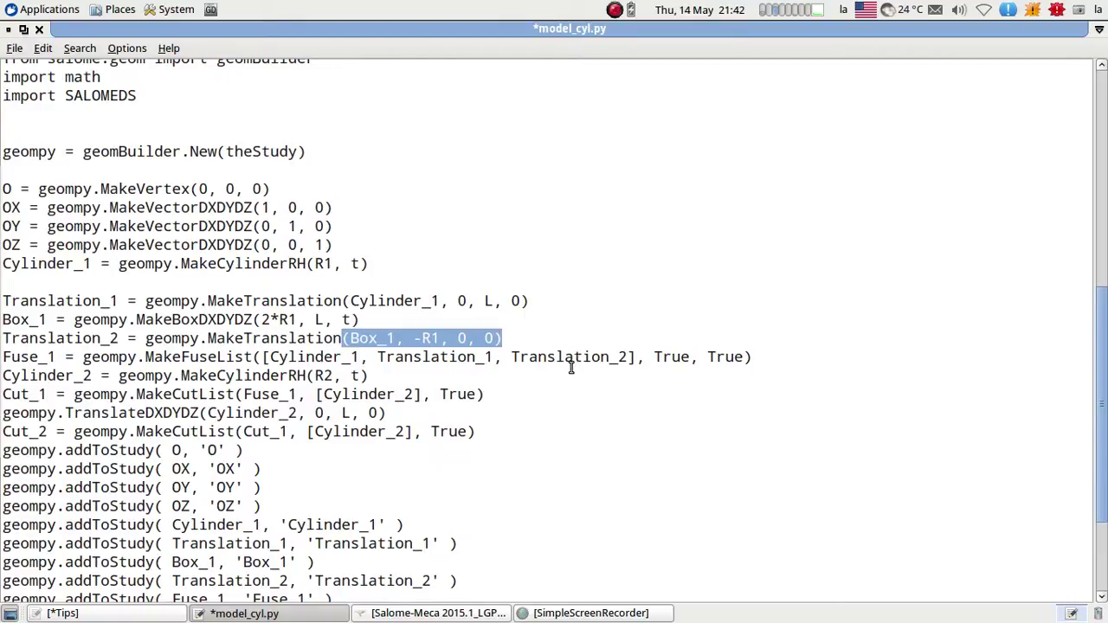
pyautogui.scroll(-1, 572, 367)
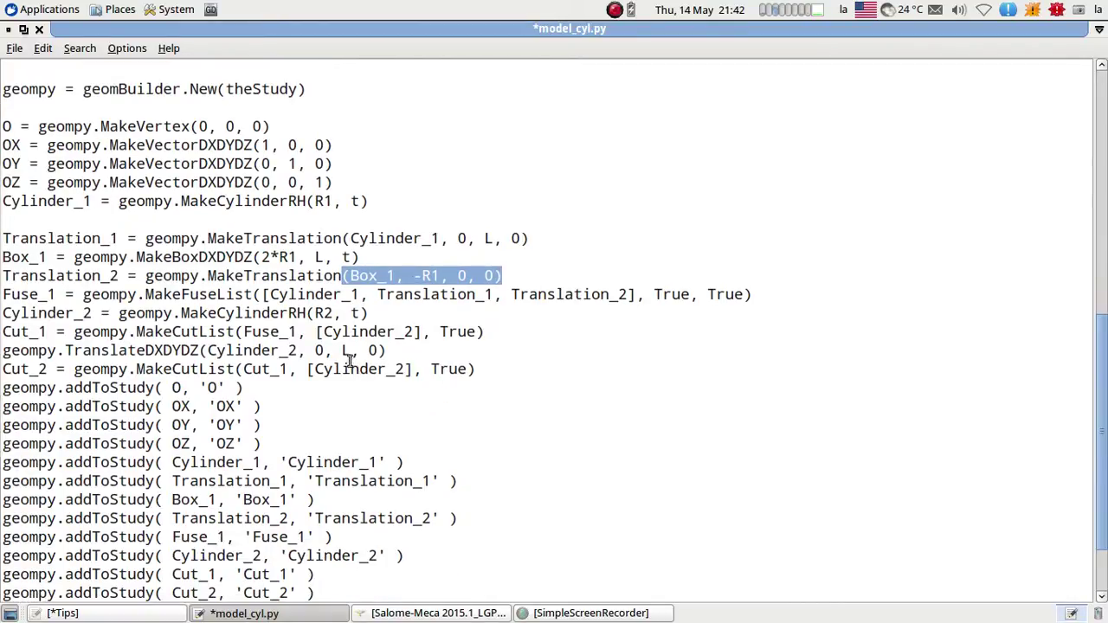
pyautogui.scroll(-1, 480, 356)
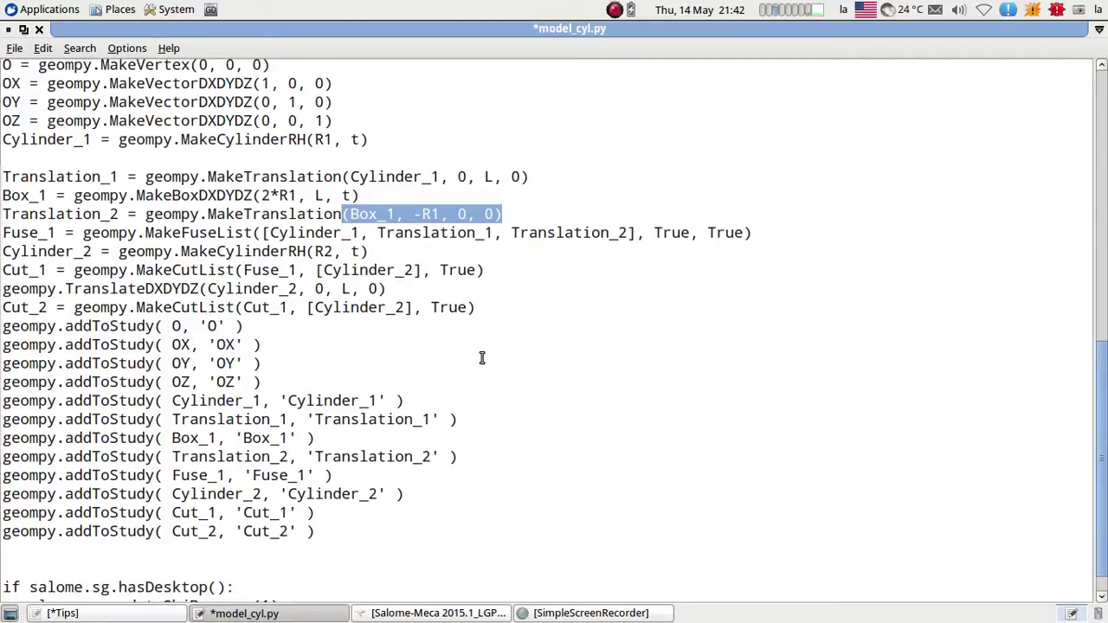
pyautogui.scroll(-1, 482, 360)
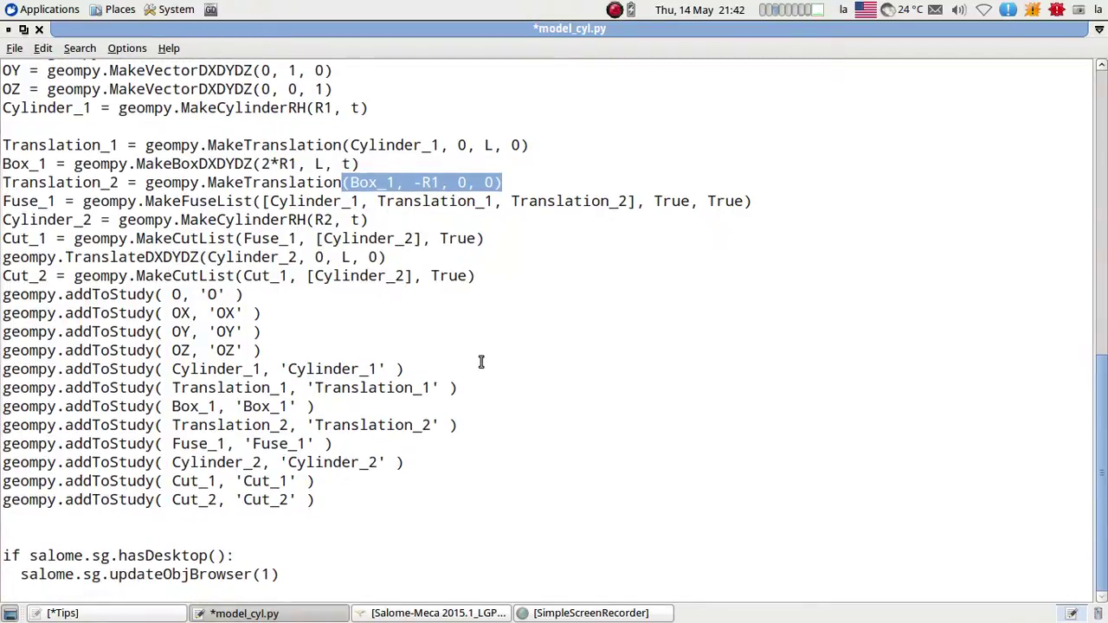
pyautogui.click(380, 502)
pyautogui.scroll(2, 381, 504)
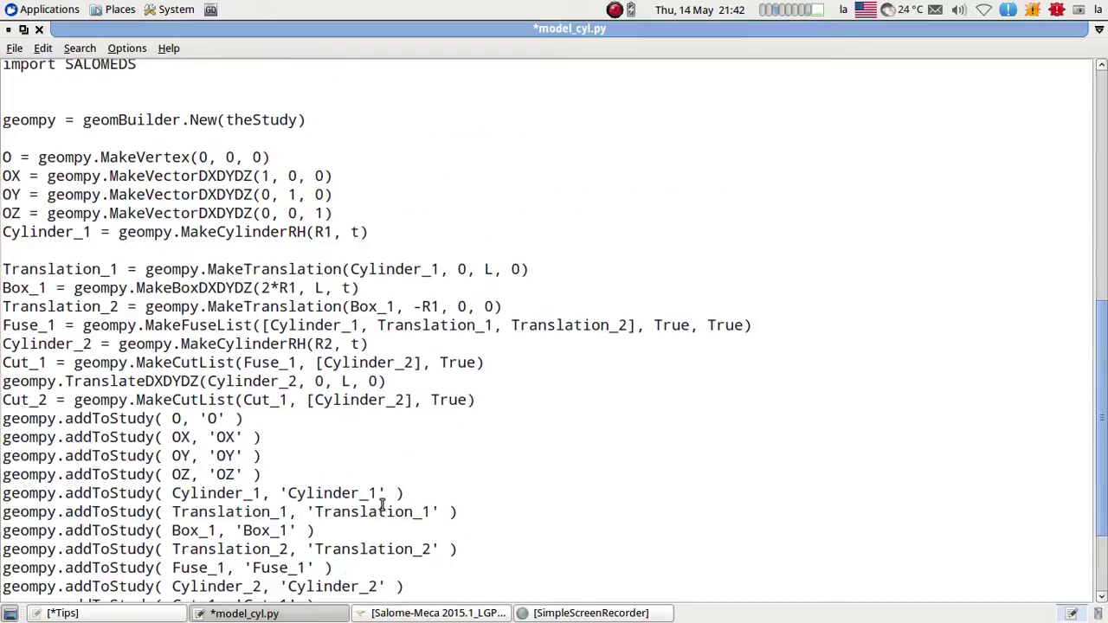
pyautogui.scroll(-2, 382, 505)
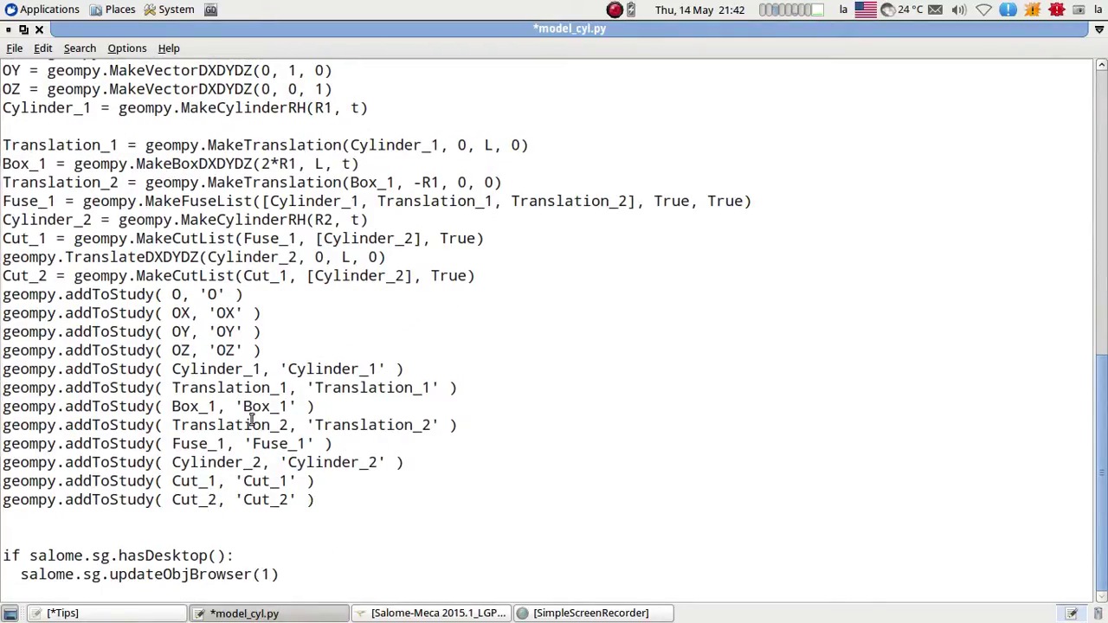
# Save the parametrized script model_cyl.py under its existing name.
pyautogui.scroll(7, 376, 461)
pyautogui.scroll(5, 376, 464)
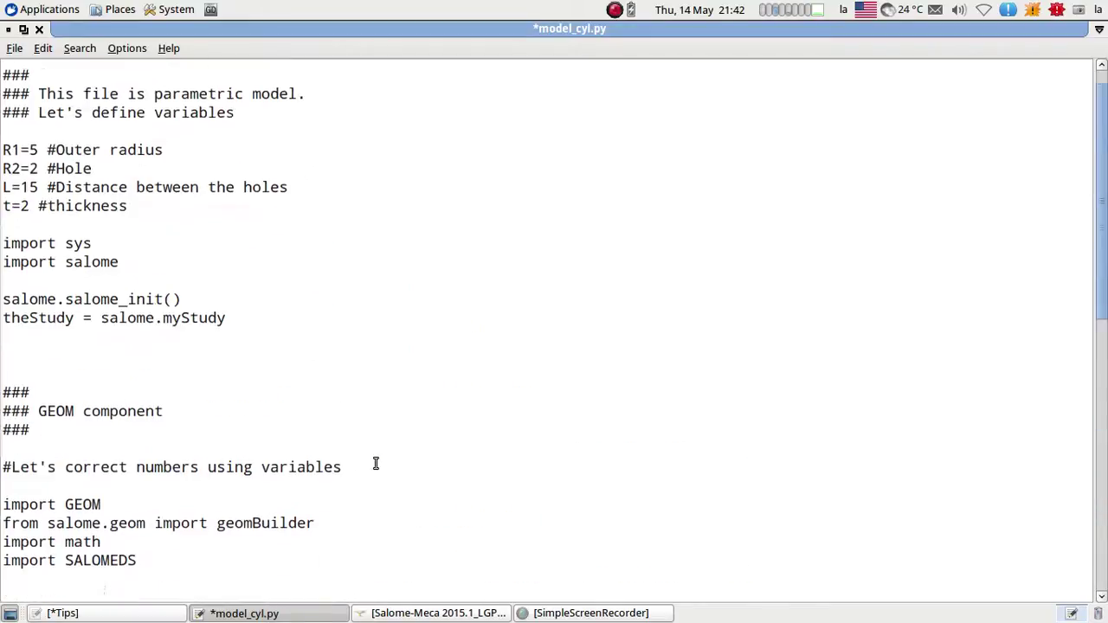
pyautogui.click(15, 49)
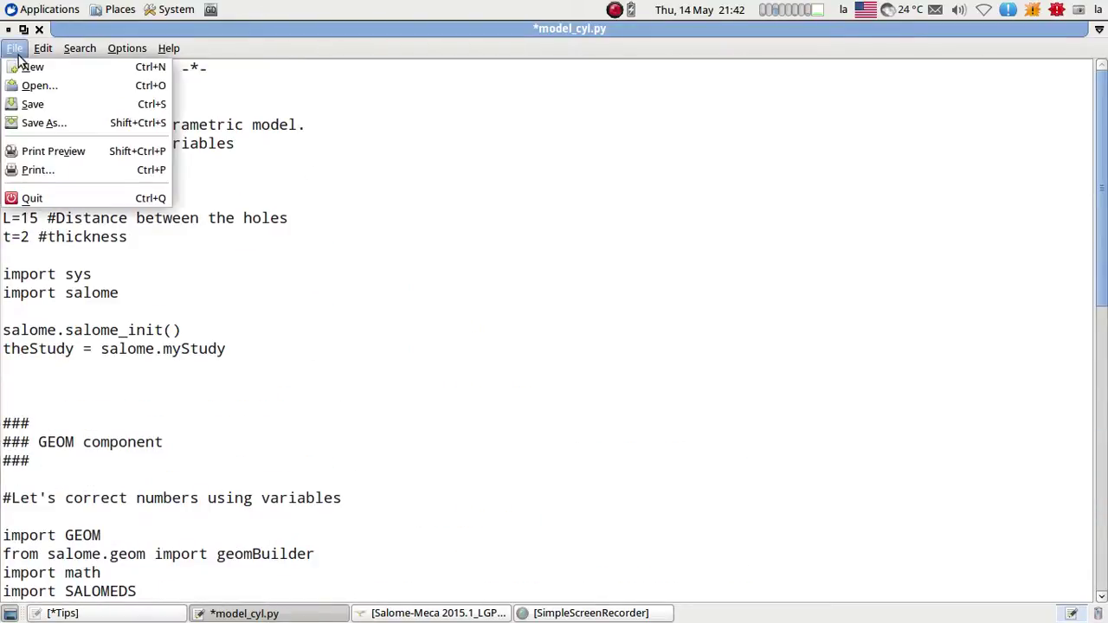
pyautogui.click(28, 102)
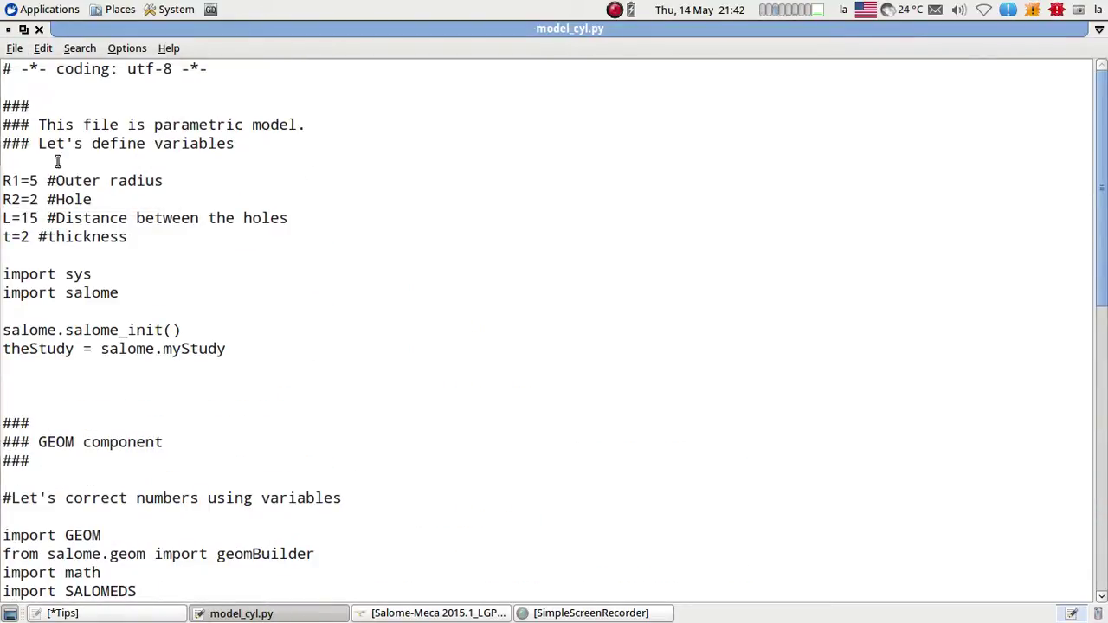
# Switch to Salome-Meca, replace the active study with a new one without saving, and activate the Geometry module.
pyautogui.click(438, 613)
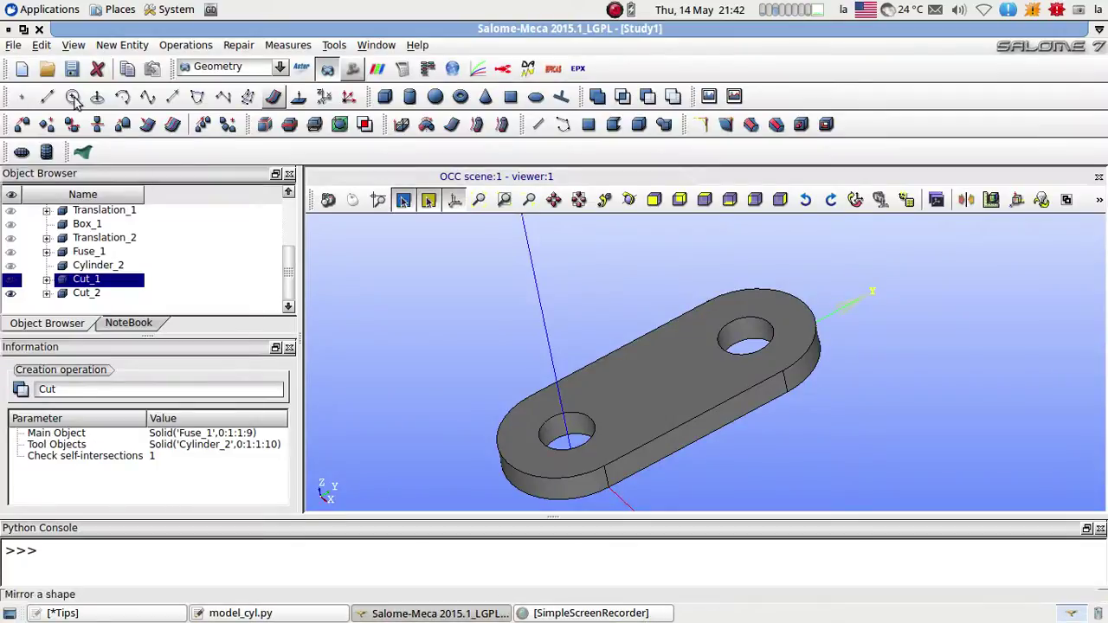
pyautogui.click(13, 49)
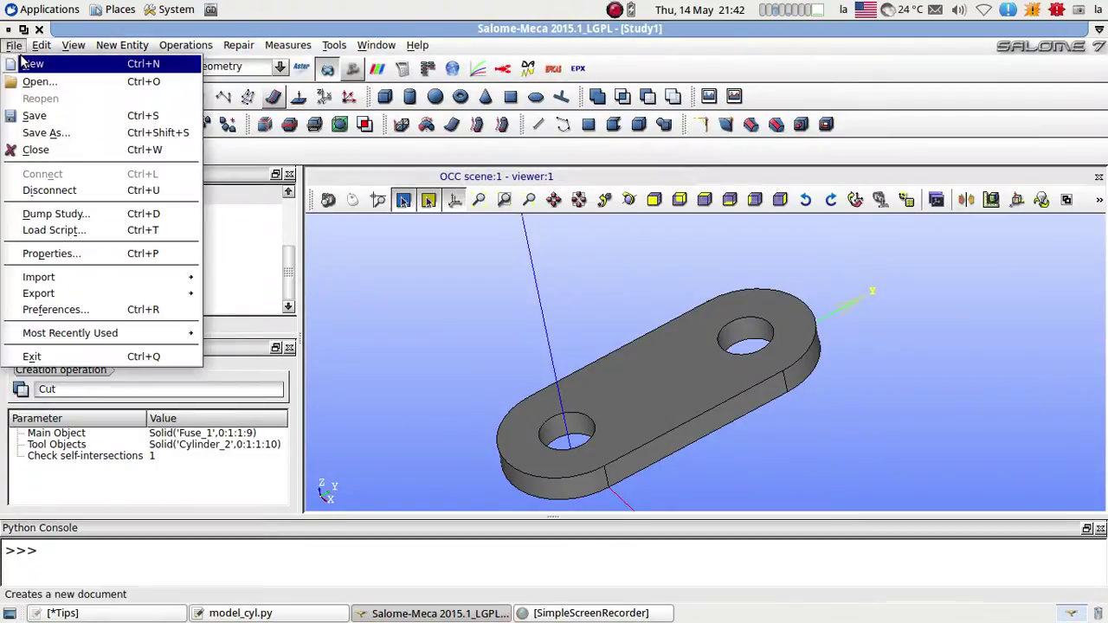
pyautogui.click(31, 64)
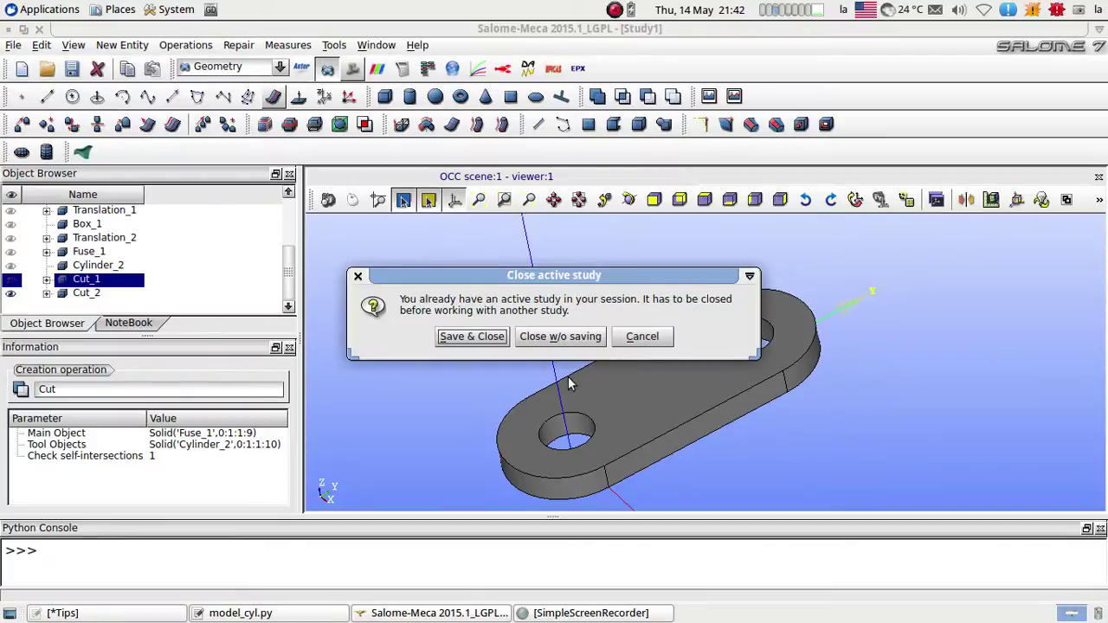
pyautogui.click(563, 338)
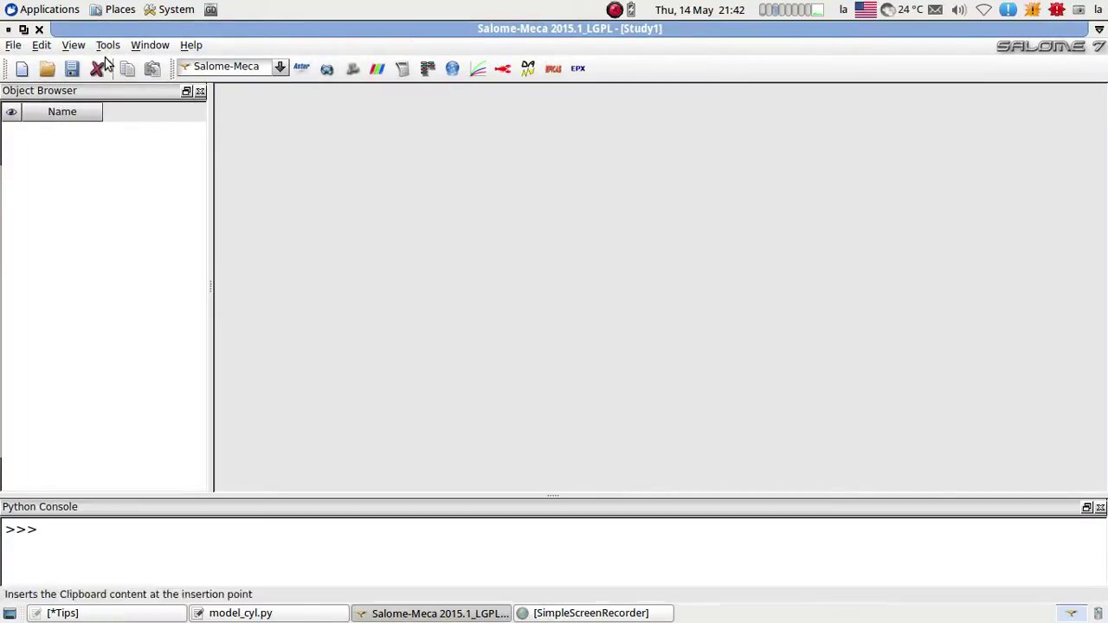
pyautogui.click(280, 69)
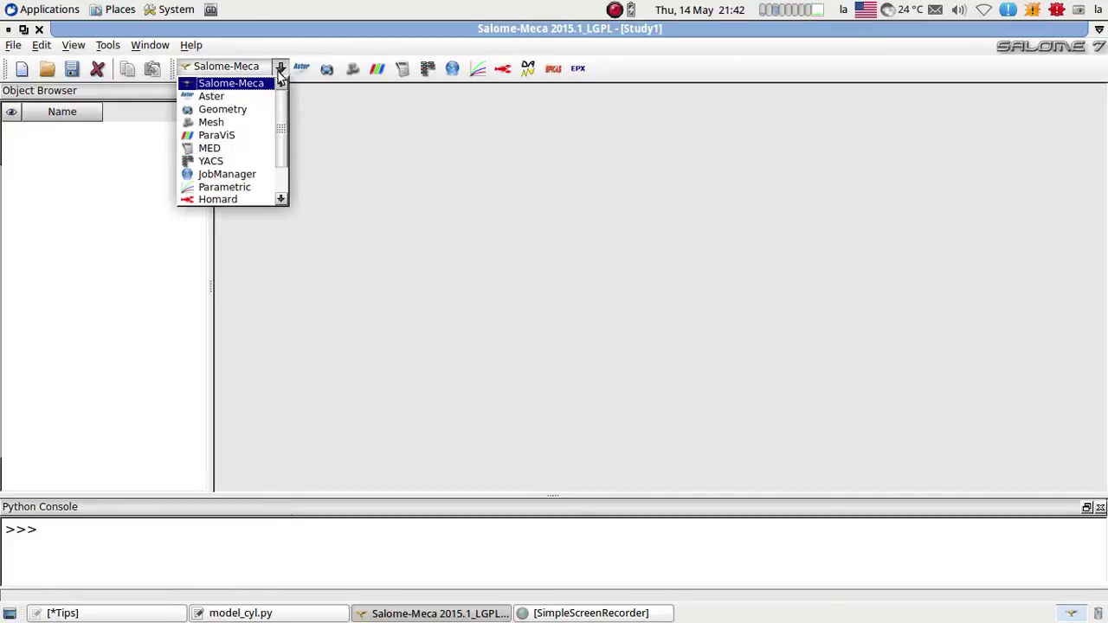
pyautogui.click(234, 110)
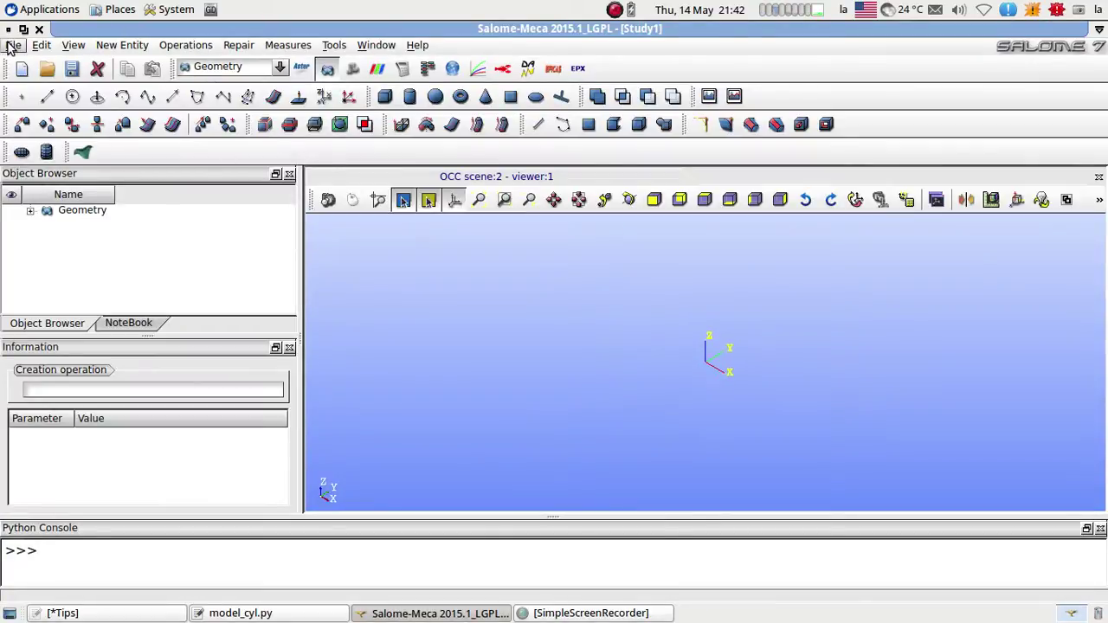
# Load the Python script model_cyl.py from the Desktop into the empty study.
pyautogui.click(12, 45)
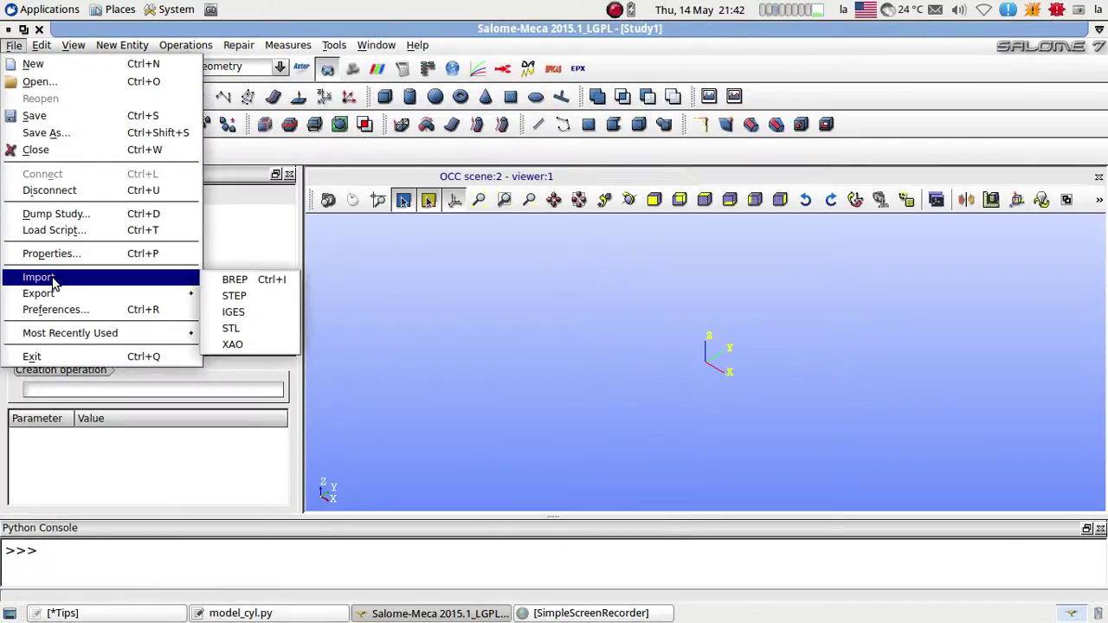
pyautogui.moveTo(146, 297)
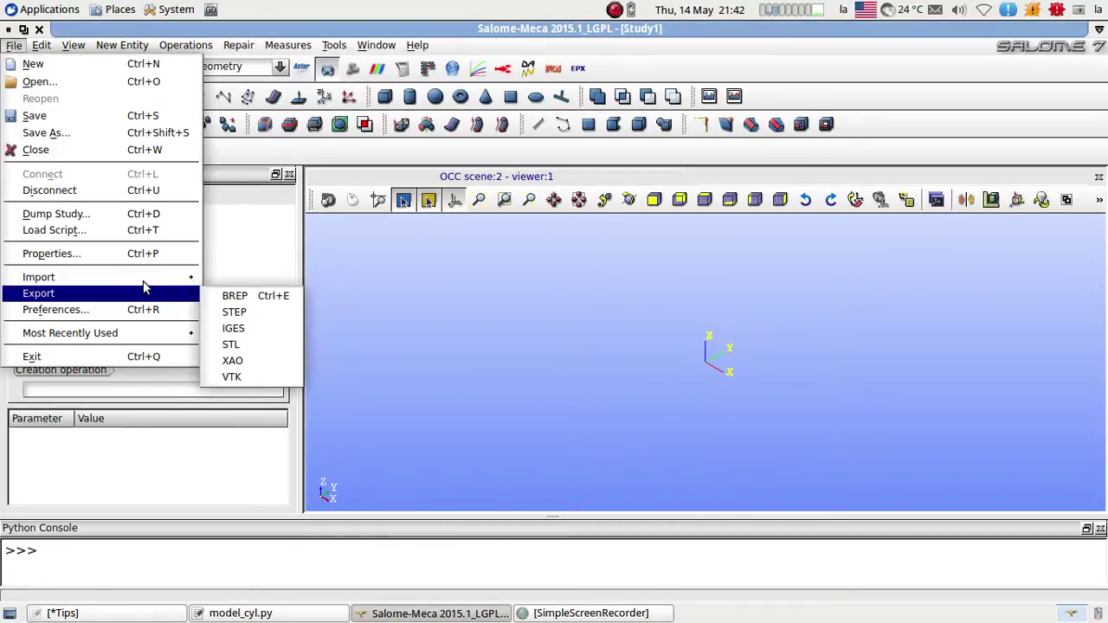
pyautogui.click(130, 229)
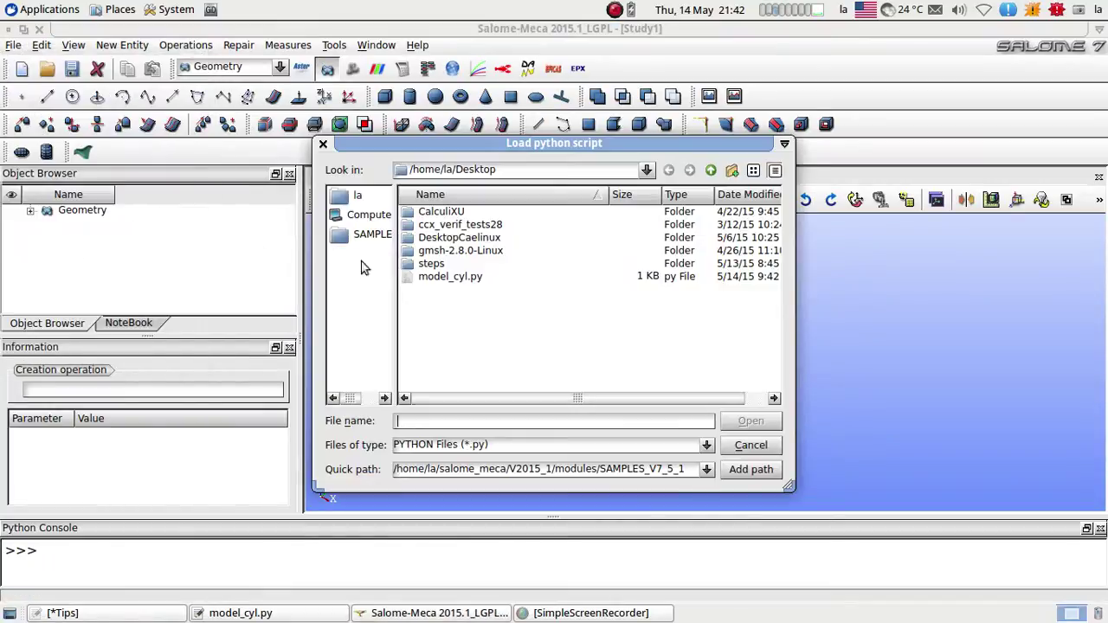
pyautogui.click(443, 277)
pyautogui.click(745, 422)
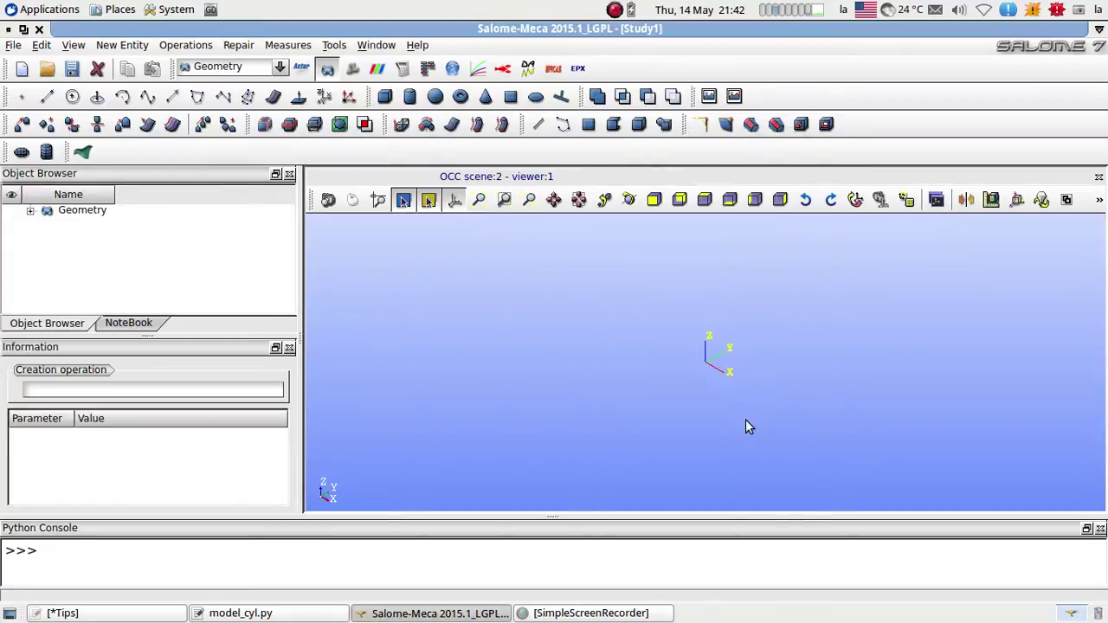
# Show the final plate Cut_2 from the Geometry tree and inspect it from a rotated view.
pyautogui.click(31, 212)
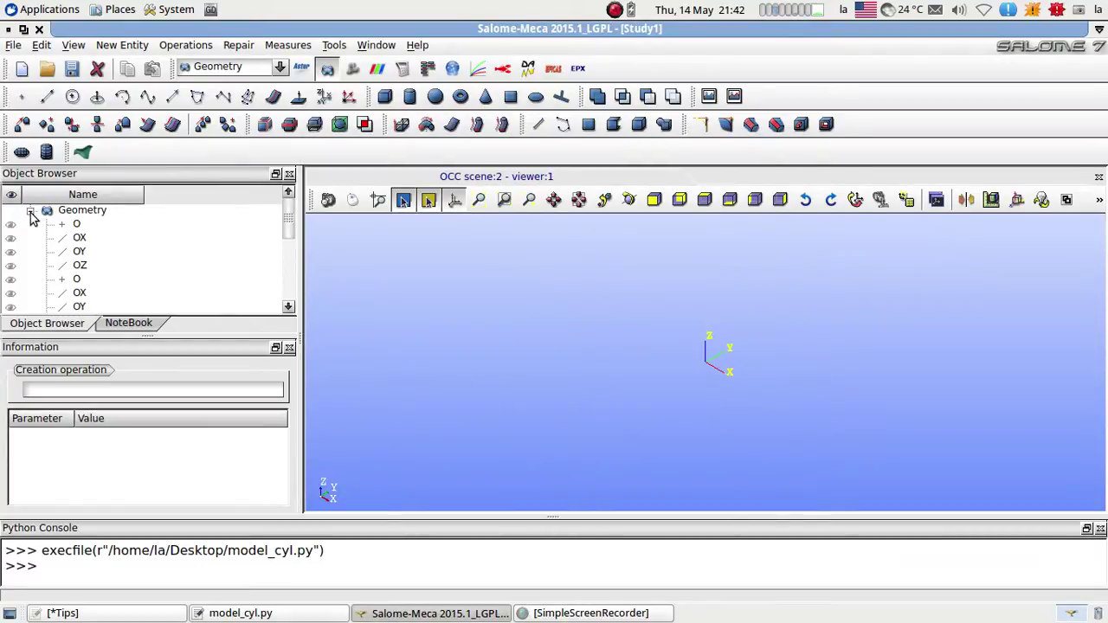
pyautogui.scroll(-3, 168, 277)
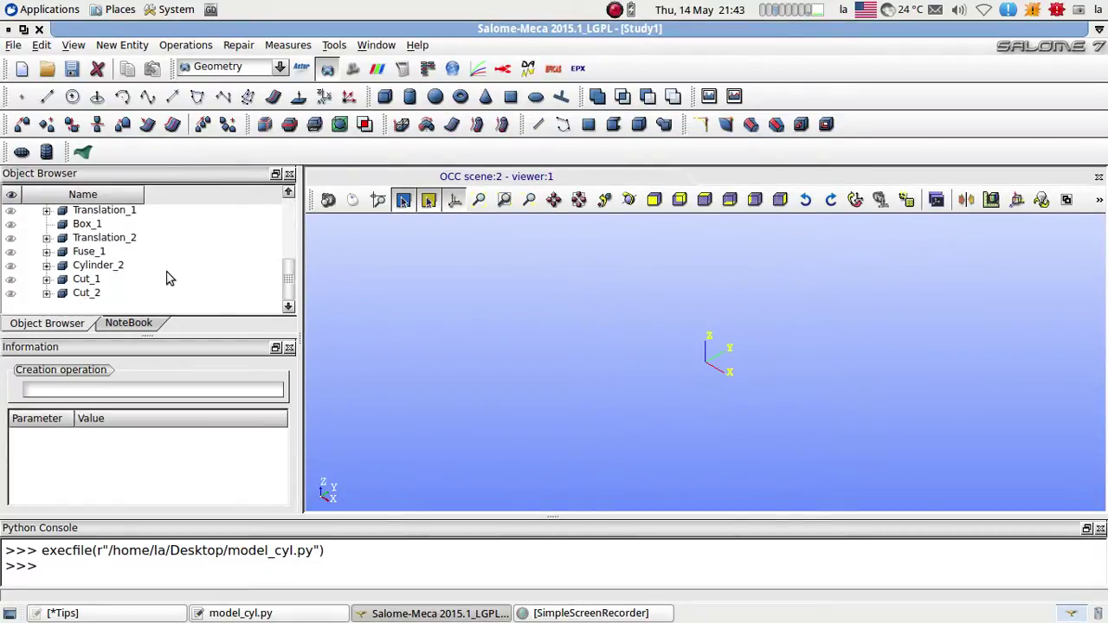
pyautogui.click(10, 295)
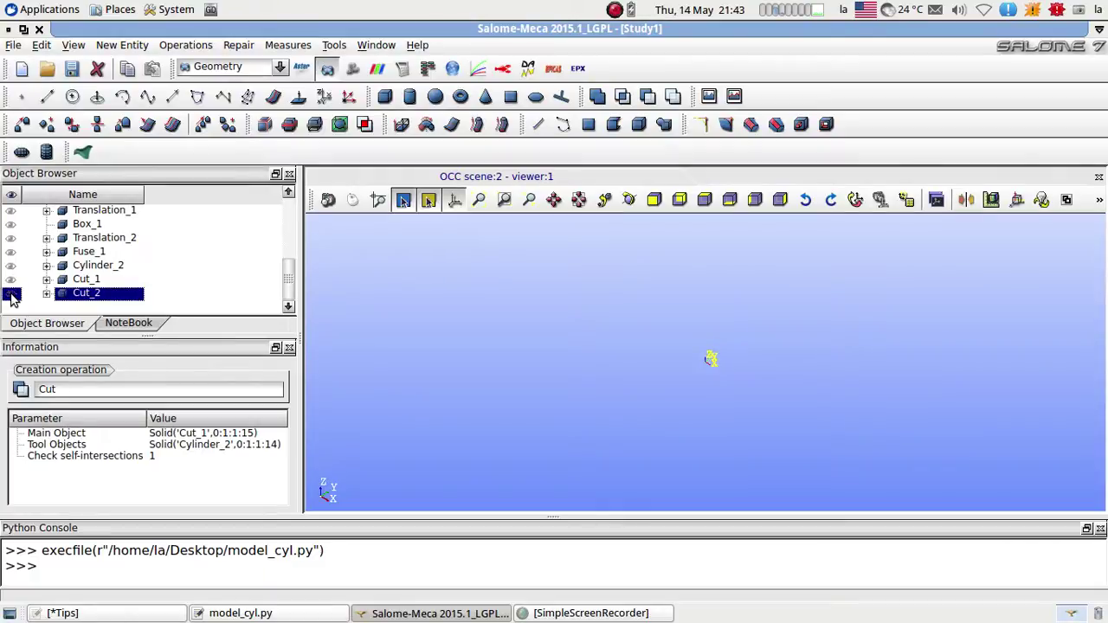
pyautogui.click(578, 201)
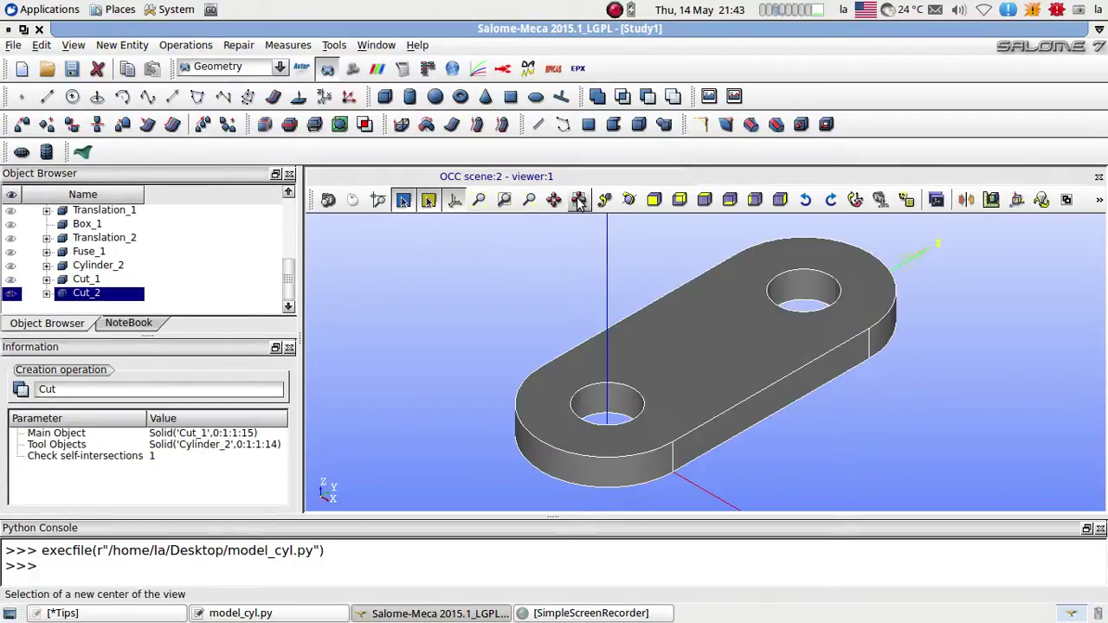
pyautogui.click(630, 200)
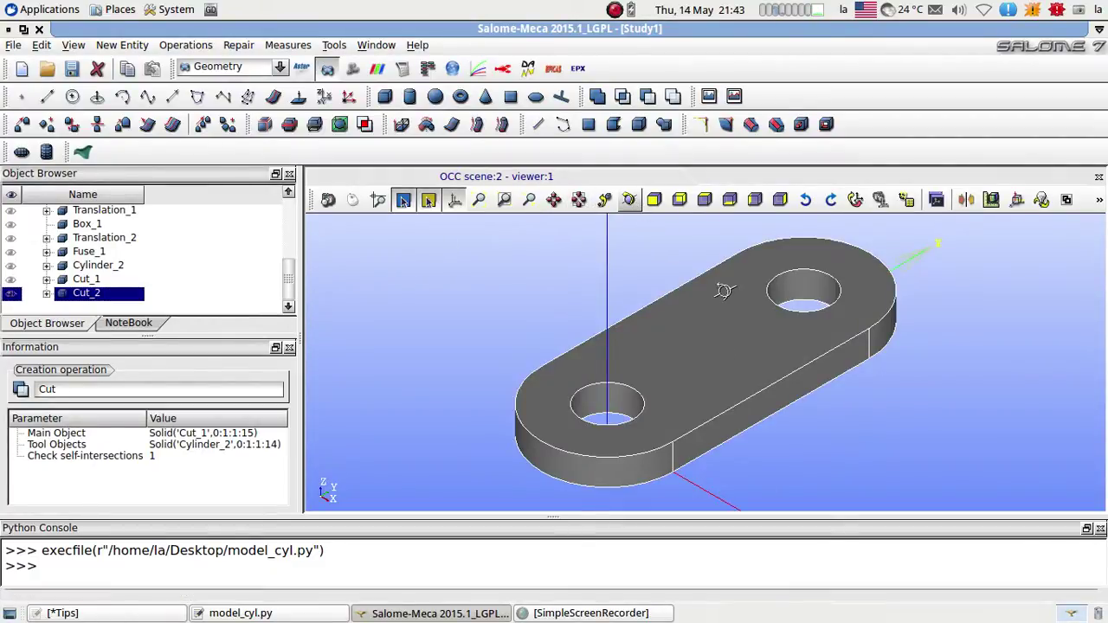
pyautogui.moveTo(724, 291); pyautogui.dragTo(658, 260)
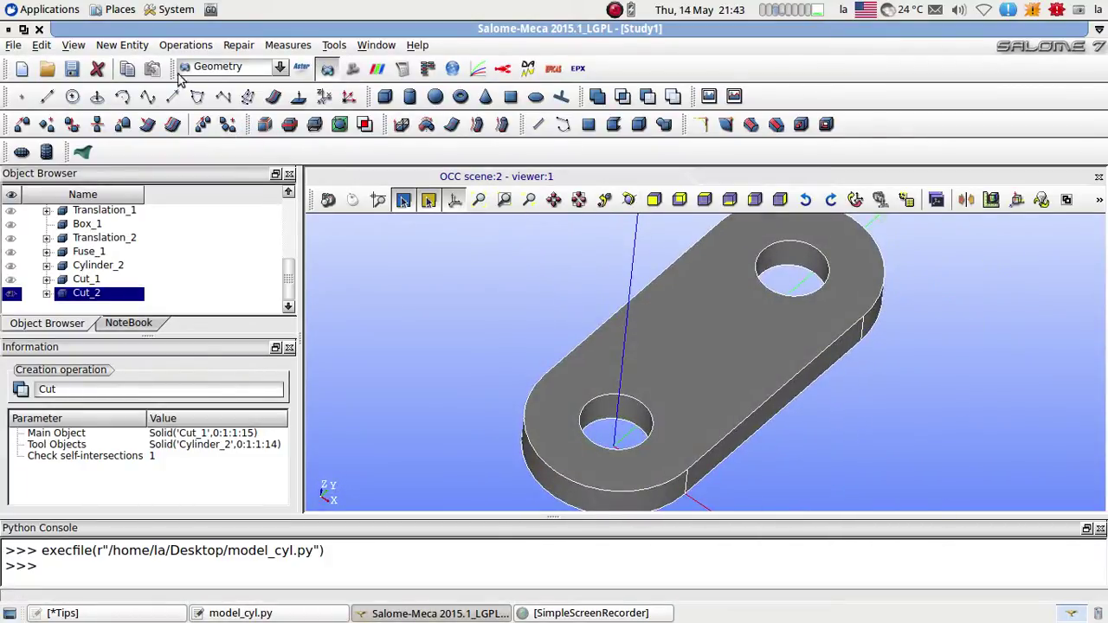
# Discard the study holding the generated plate, create another new study, and activate the Geometry module in it.
pyautogui.click(13, 45)
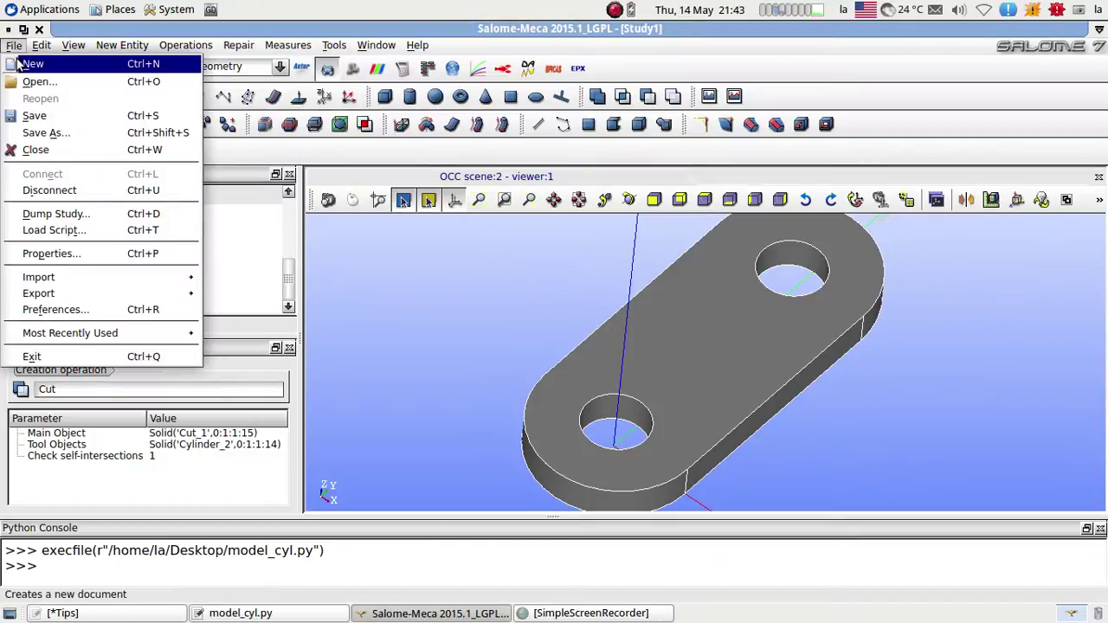
pyautogui.click(19, 66)
pyautogui.click(537, 335)
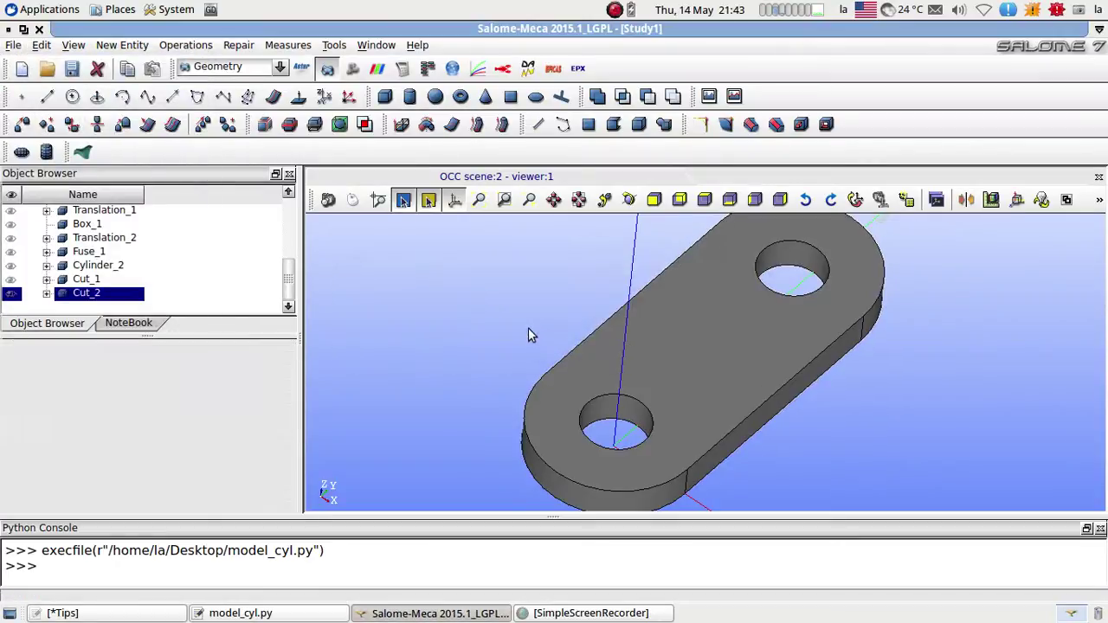
pyautogui.click(280, 68)
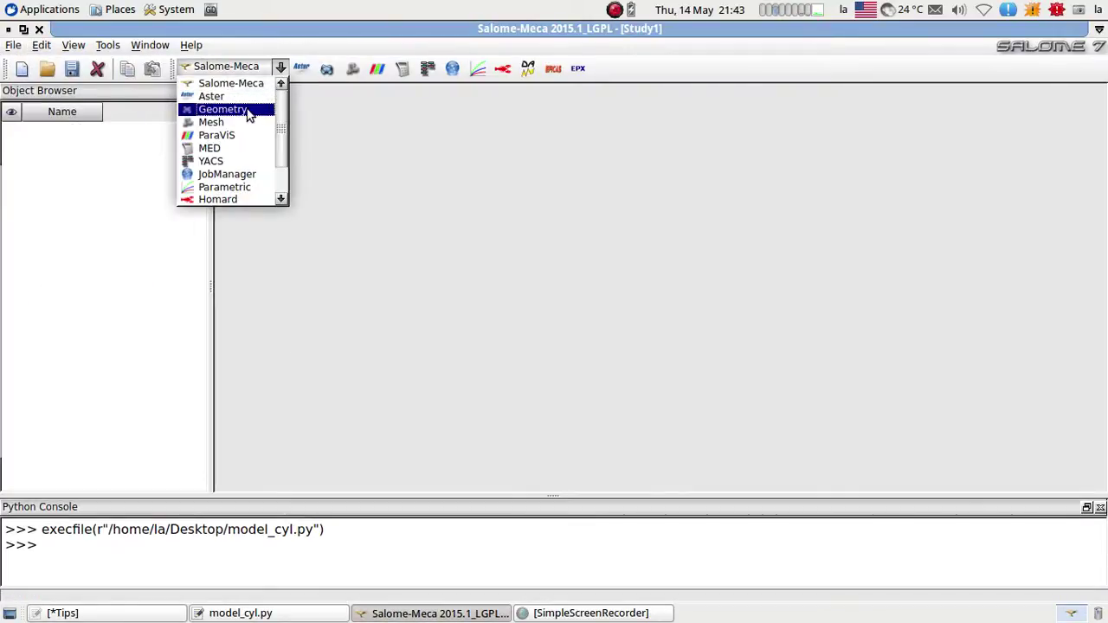
pyautogui.click(248, 108)
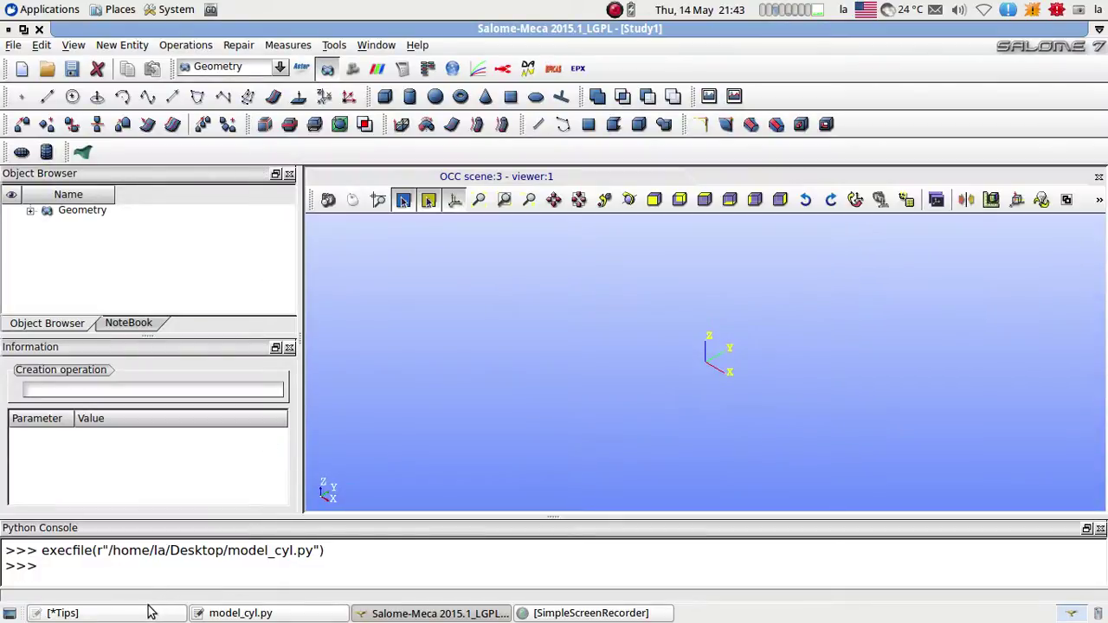
# Switch to the Tips note and replace its text with "OK, Let's change variables now".
pyautogui.click(148, 613)
pyautogui.moveTo(554, 452); pyautogui.dragTo(270, 424)
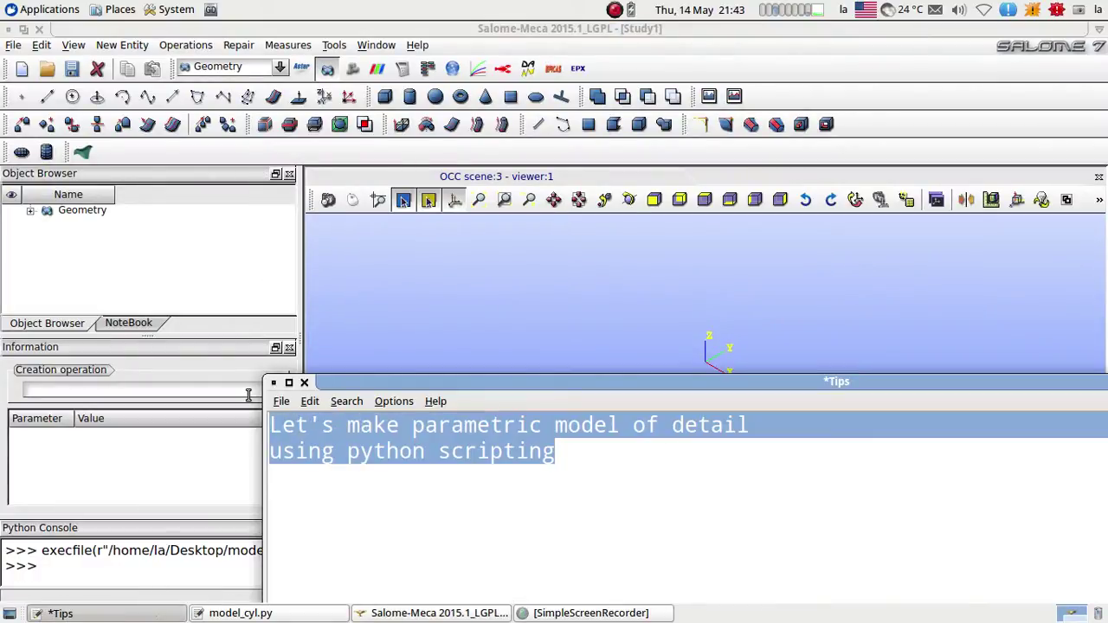
pyautogui.write('OK')
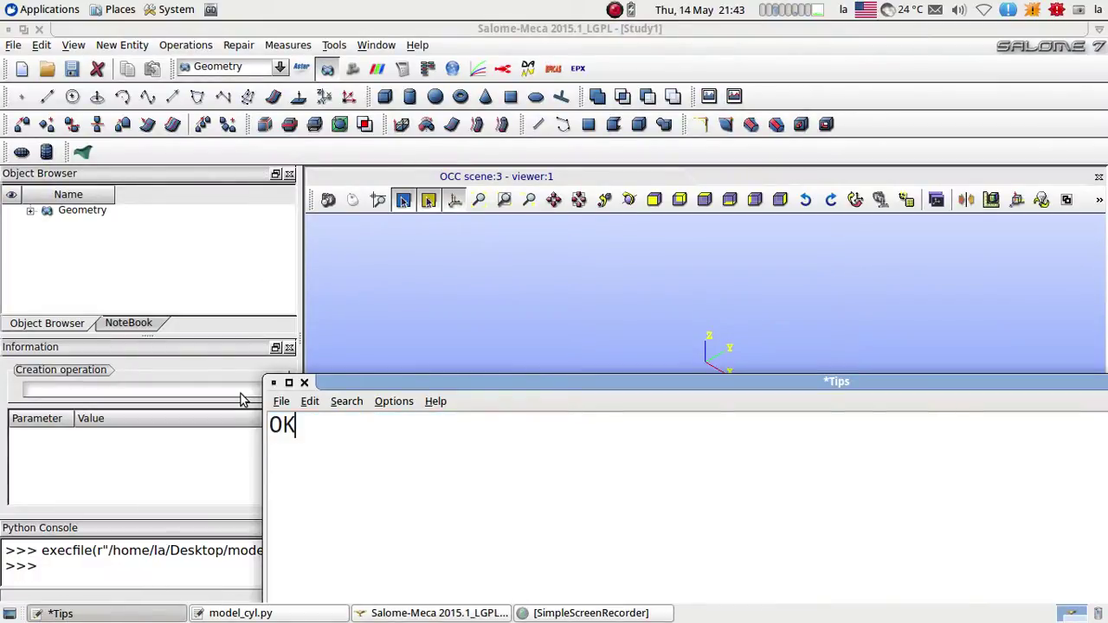
pyautogui.write(", Let's ch")
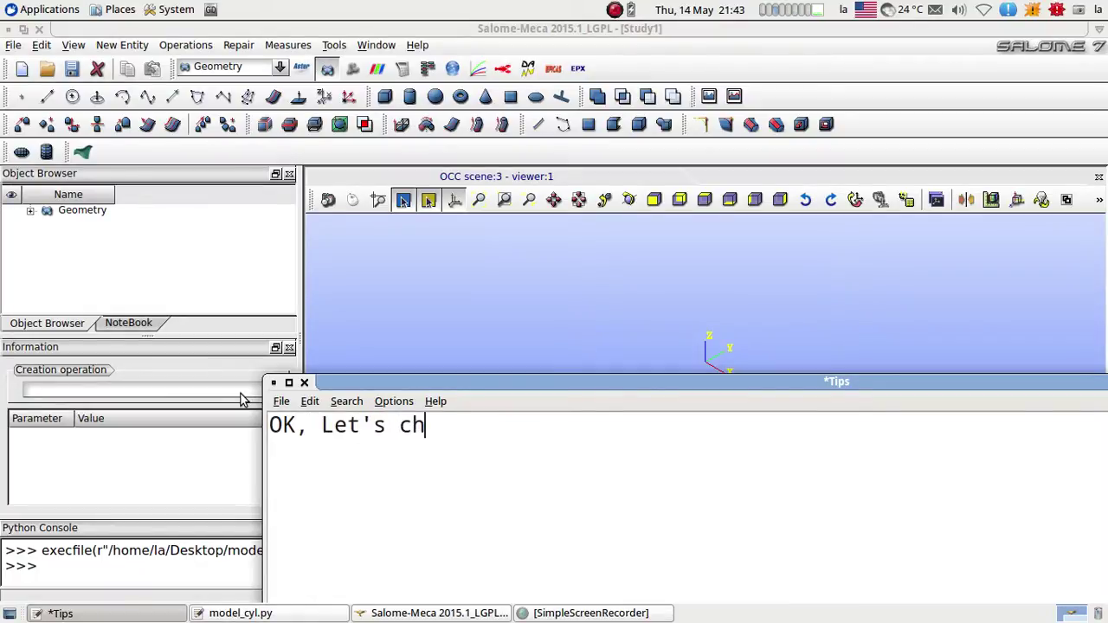
pyautogui.write('ange var')
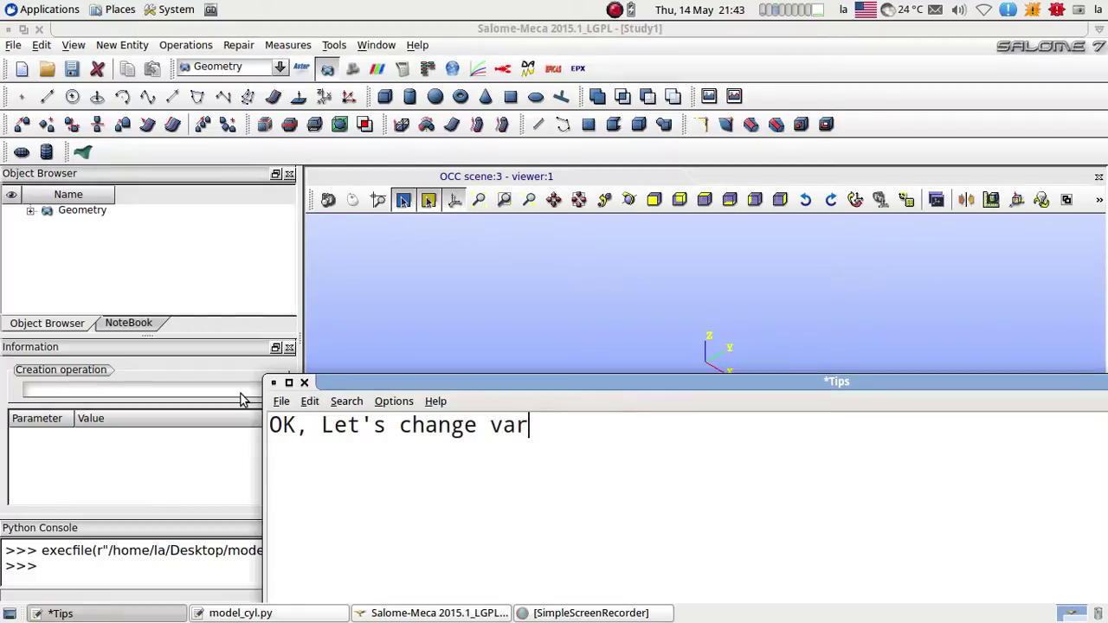
pyautogui.write('iables')
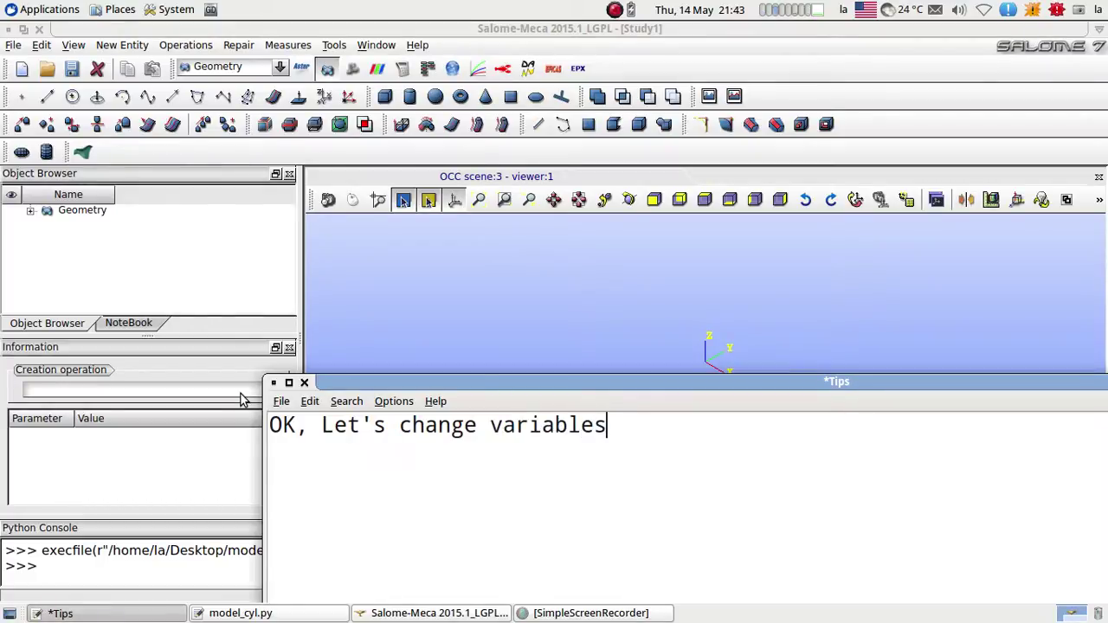
pyautogui.write(' now')
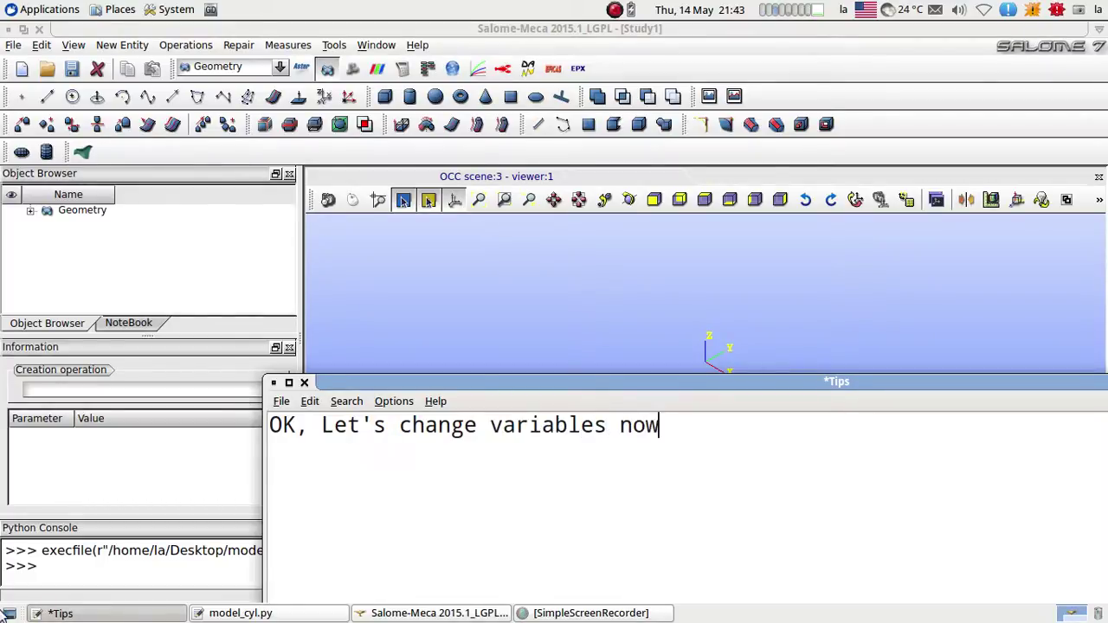
# Switch to the model_cyl.py script and set the outer radius R1 to 2 and the hole variable R2 to 1.25.
pyautogui.click(221, 617)
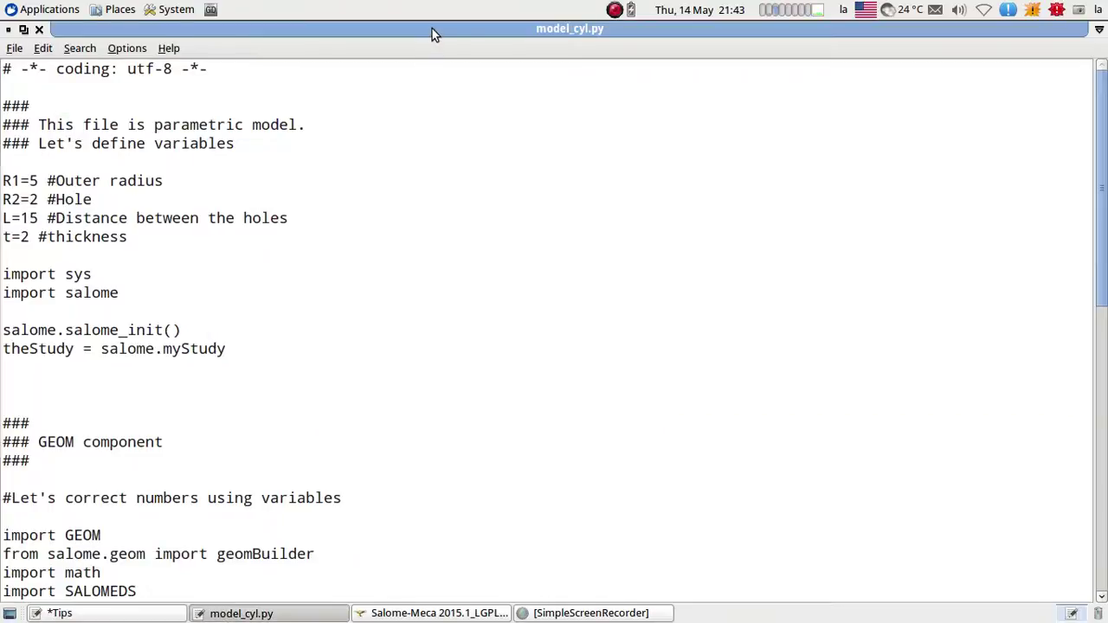
pyautogui.moveTo(433, 32); pyautogui.dragTo(737, 185)
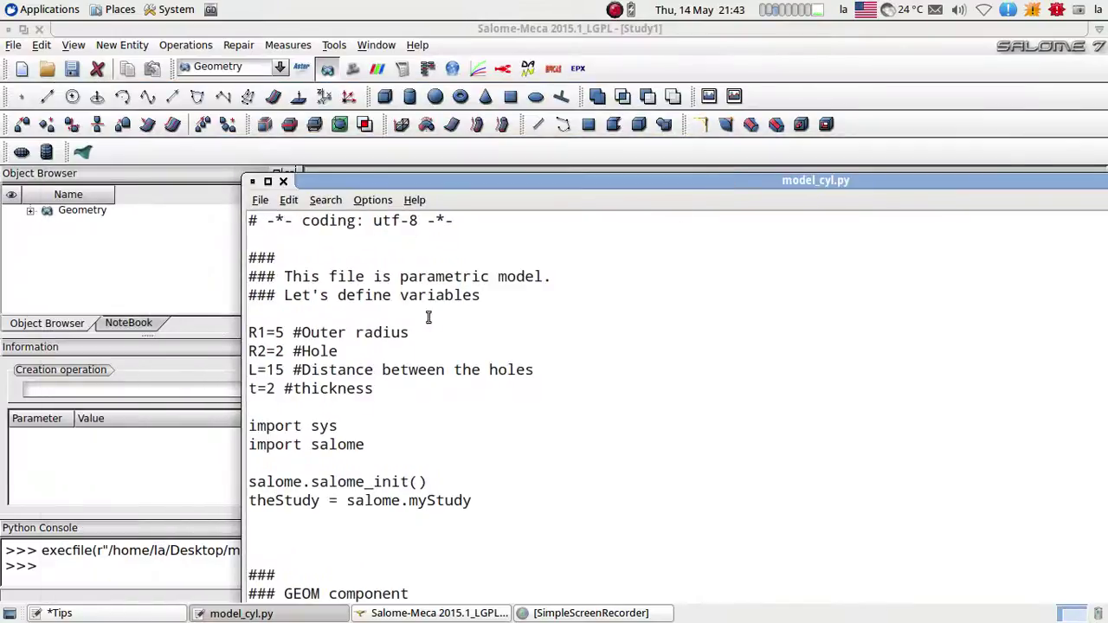
pyautogui.doubleClick(280, 333)
pyautogui.write('2')
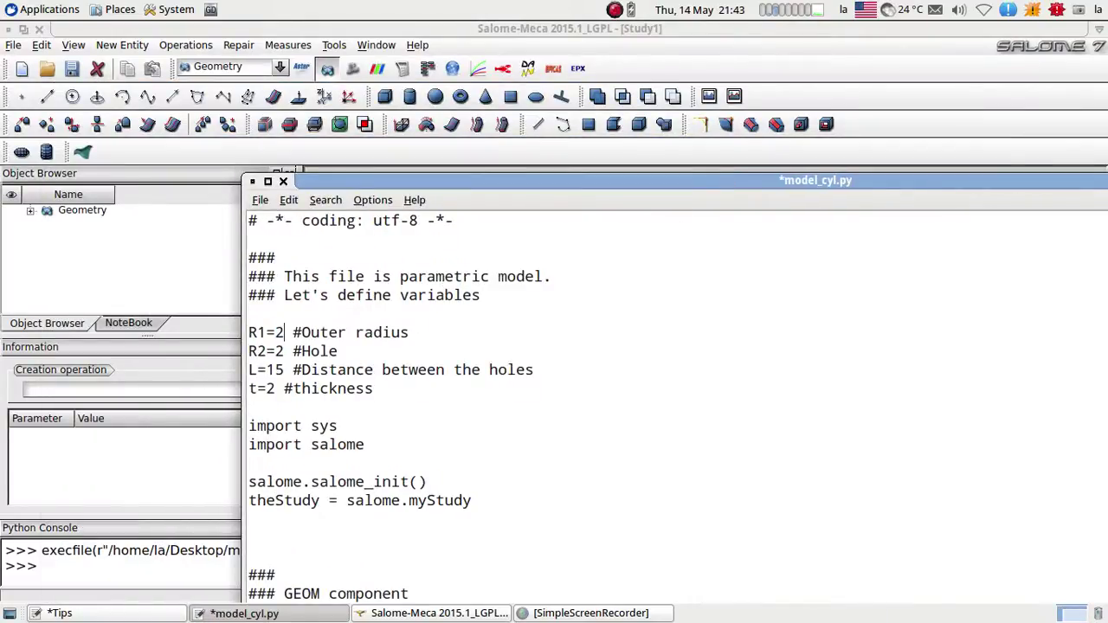
pyautogui.doubleClick(276, 352)
pyautogui.write('1.25')
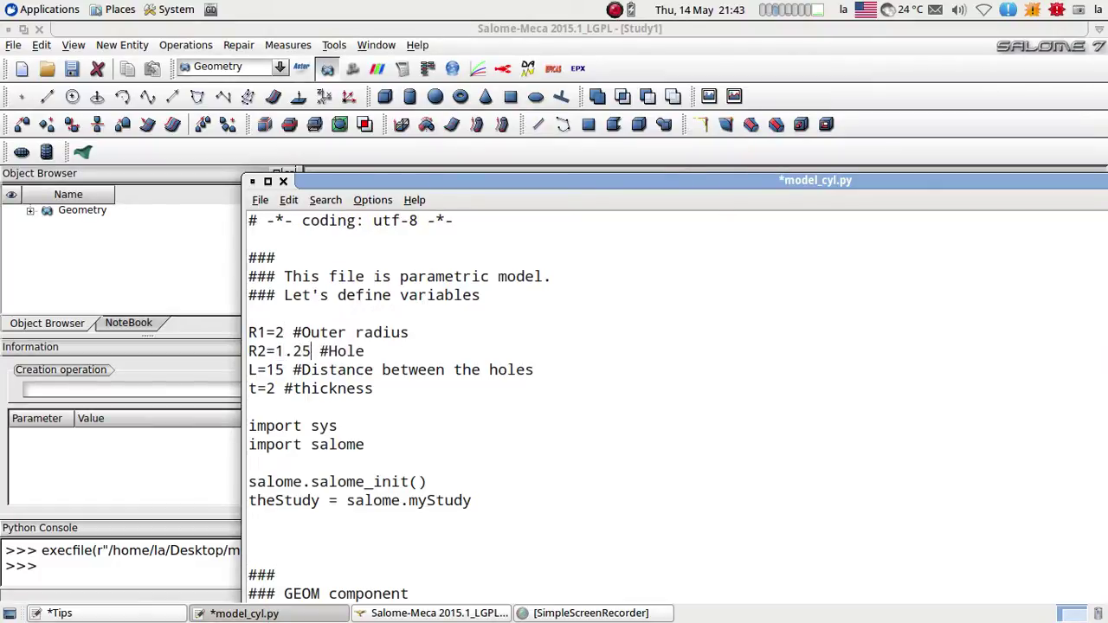
# Set the hole distance L to 24 and the thickness t to 1, and save the script under its existing name.
pyautogui.doubleClick(274, 371)
pyautogui.write('24')
pyautogui.moveTo(266, 389); pyautogui.dragTo(274, 389)
pyautogui.write('1')
pyautogui.click(260, 200)
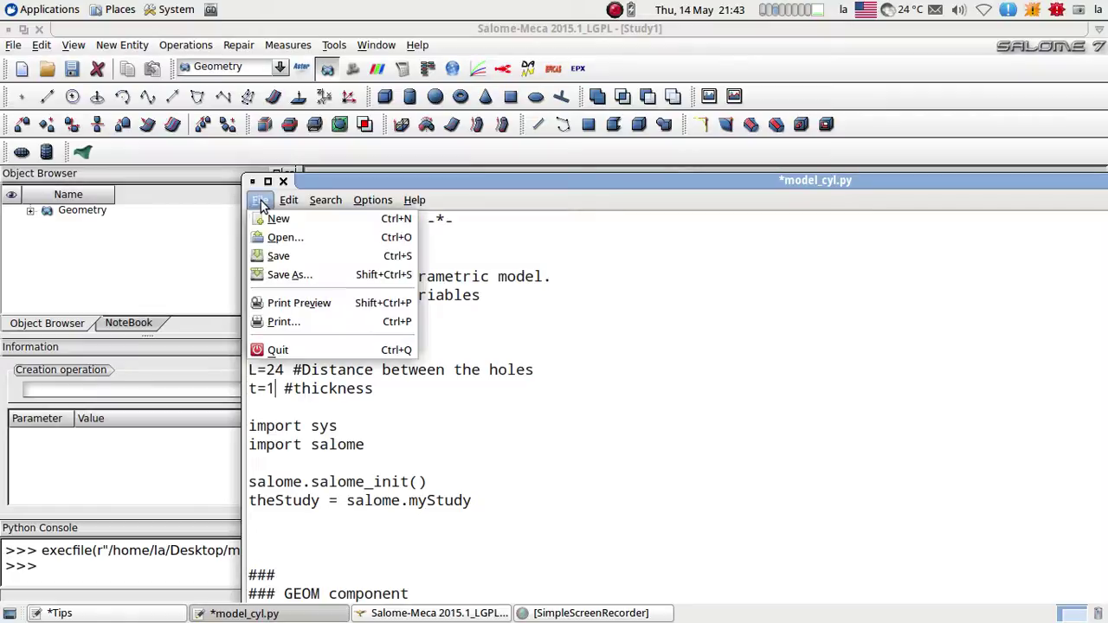
pyautogui.click(279, 254)
# Return to Salome-Meca, load the edited model_cyl.py from the Desktop into the new study, and expand the Geometry tree.
pyautogui.click(132, 275)
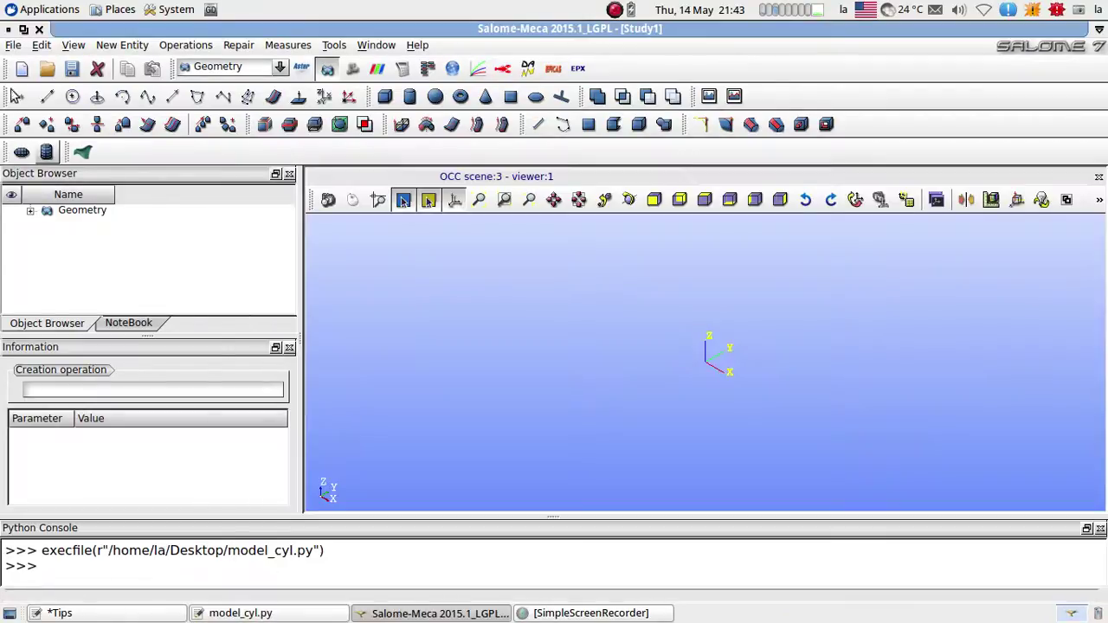
pyautogui.click(14, 45)
pyautogui.click(53, 229)
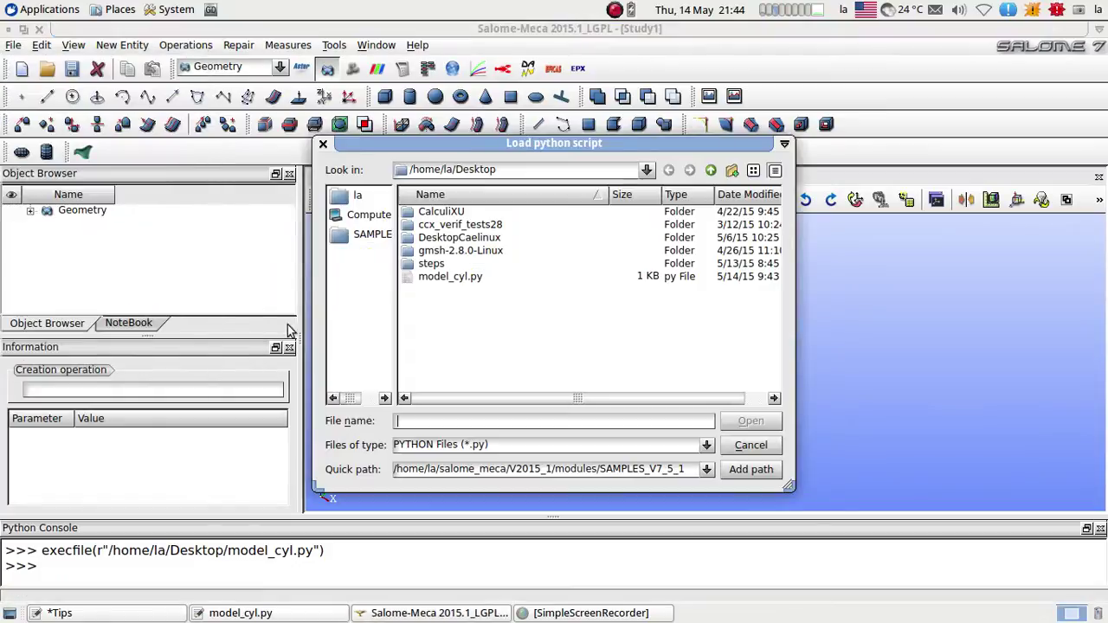
pyautogui.click(456, 277)
pyautogui.click(749, 422)
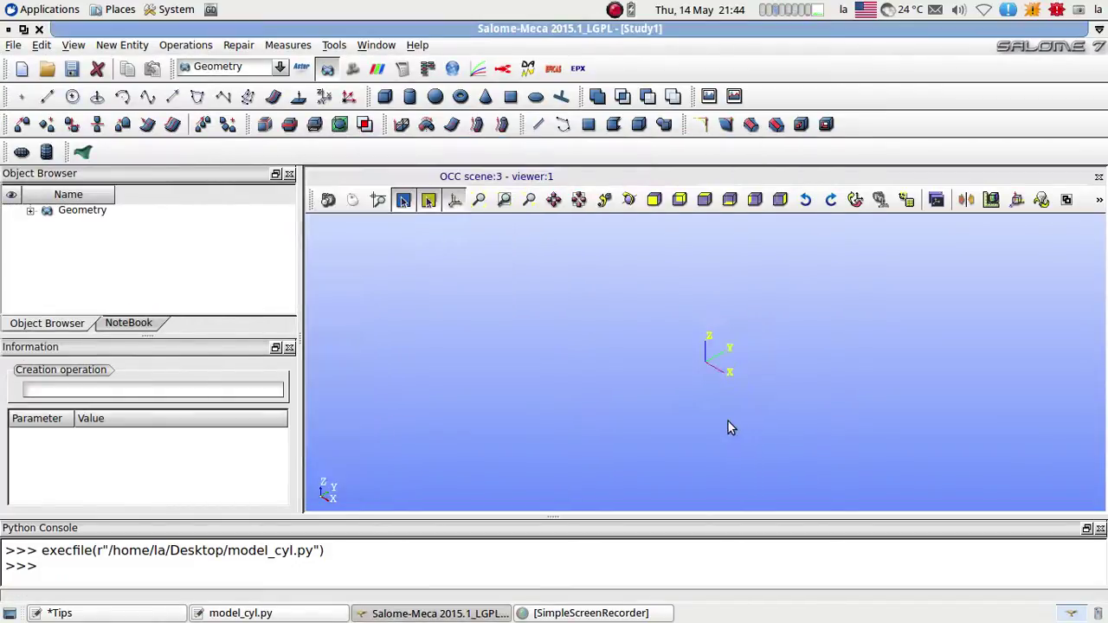
pyautogui.click(30, 212)
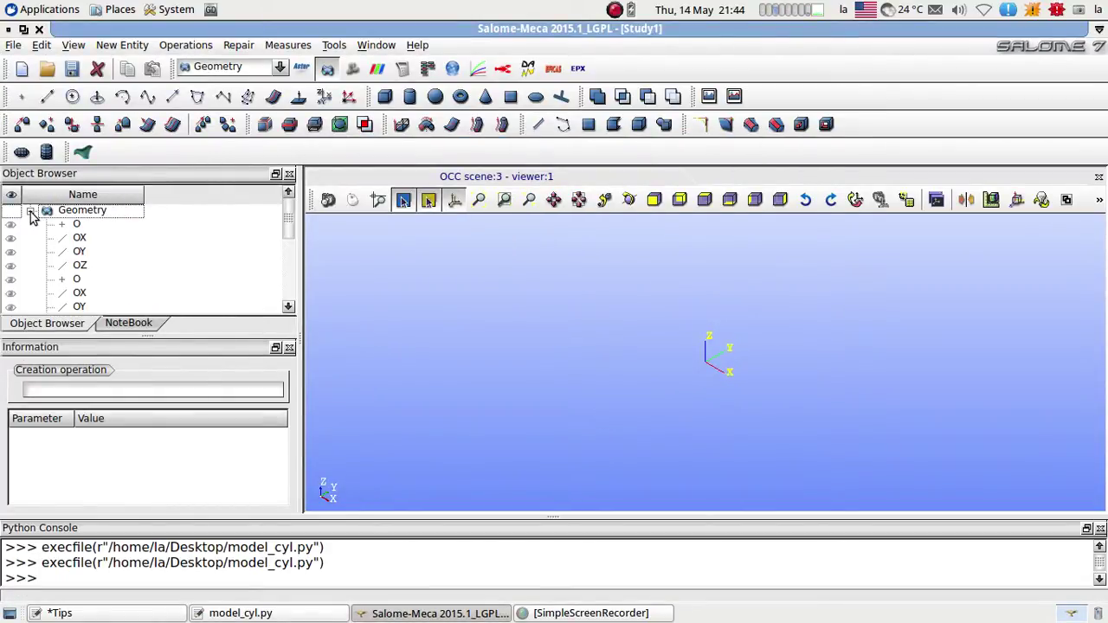
# Display only the regenerated plate Cut_2 in the 3D viewer, fitted to the view and slightly rotated.
pyautogui.moveTo(290, 232); pyautogui.dragTo(156, 311)
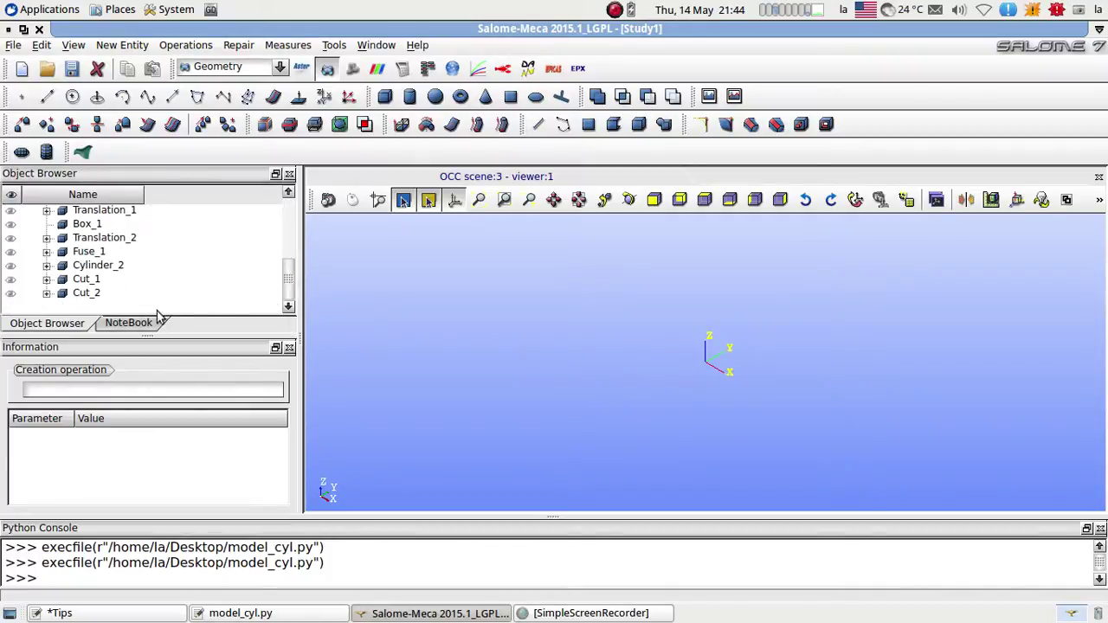
pyautogui.click(10, 295)
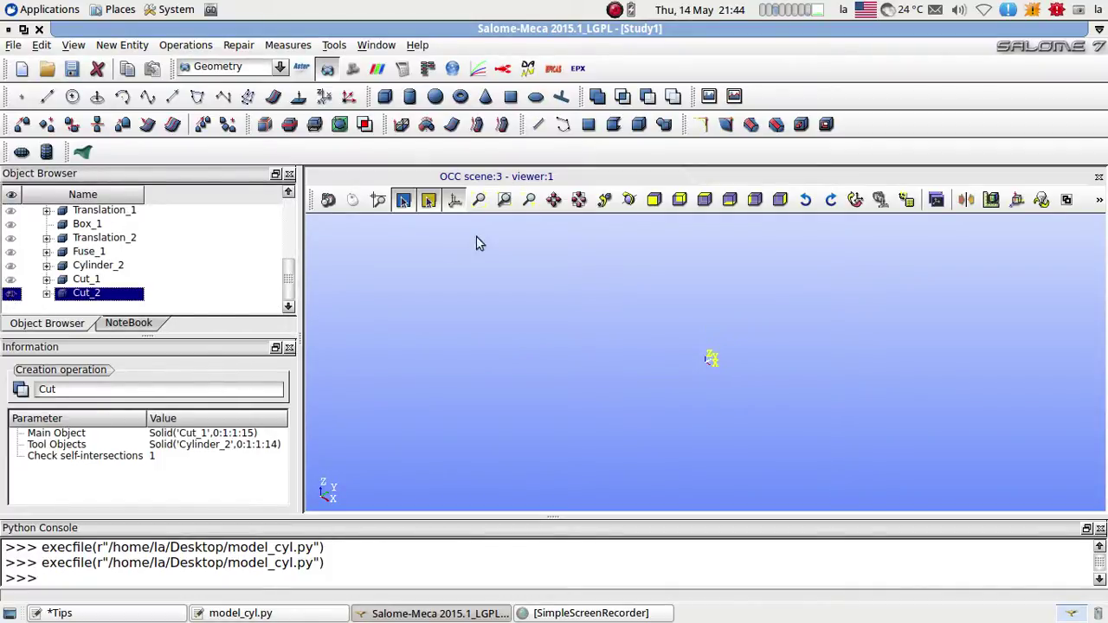
pyautogui.click(579, 200)
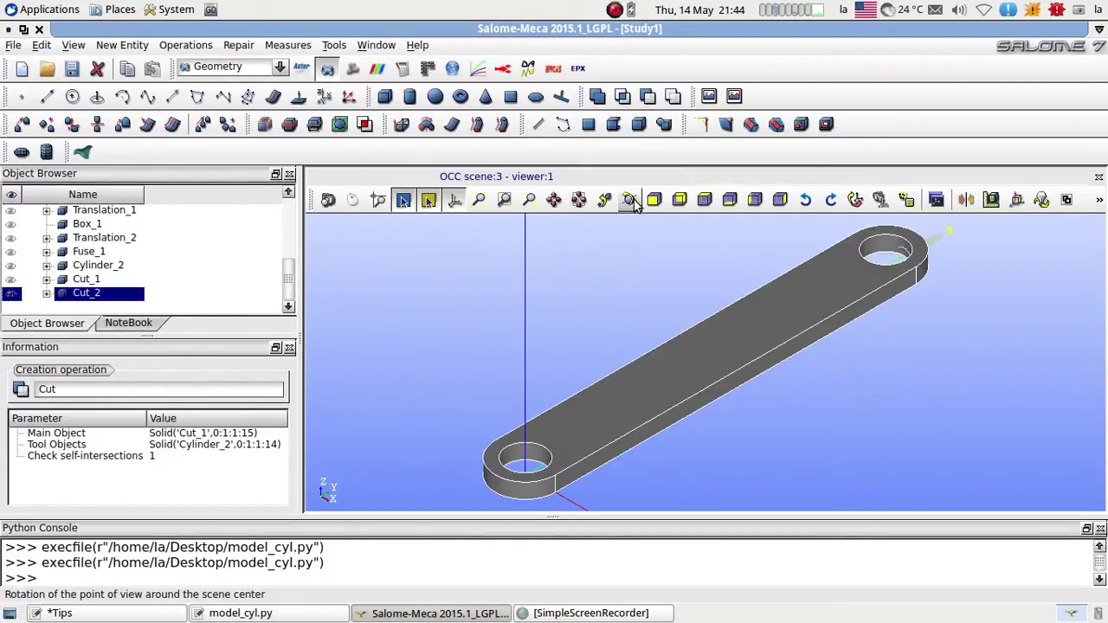
pyautogui.moveTo(833, 372); pyautogui.dragTo(788, 373)
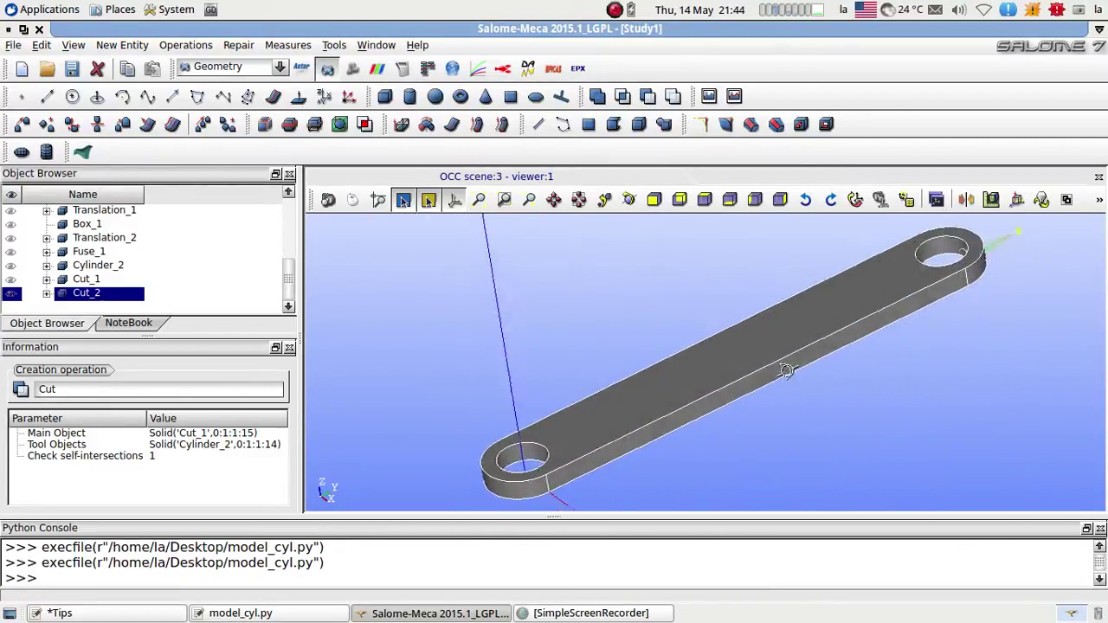
# Check the study's NoteBook variable table, and bring up the model_cyl.py script and close it.
pyautogui.click(142, 333)
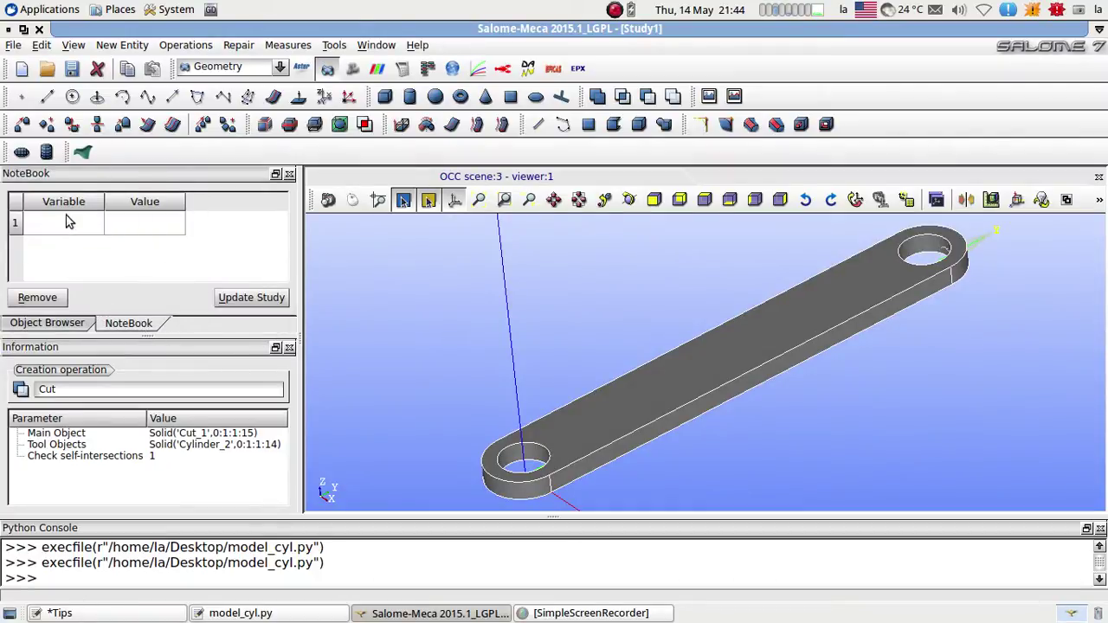
pyautogui.click(57, 326)
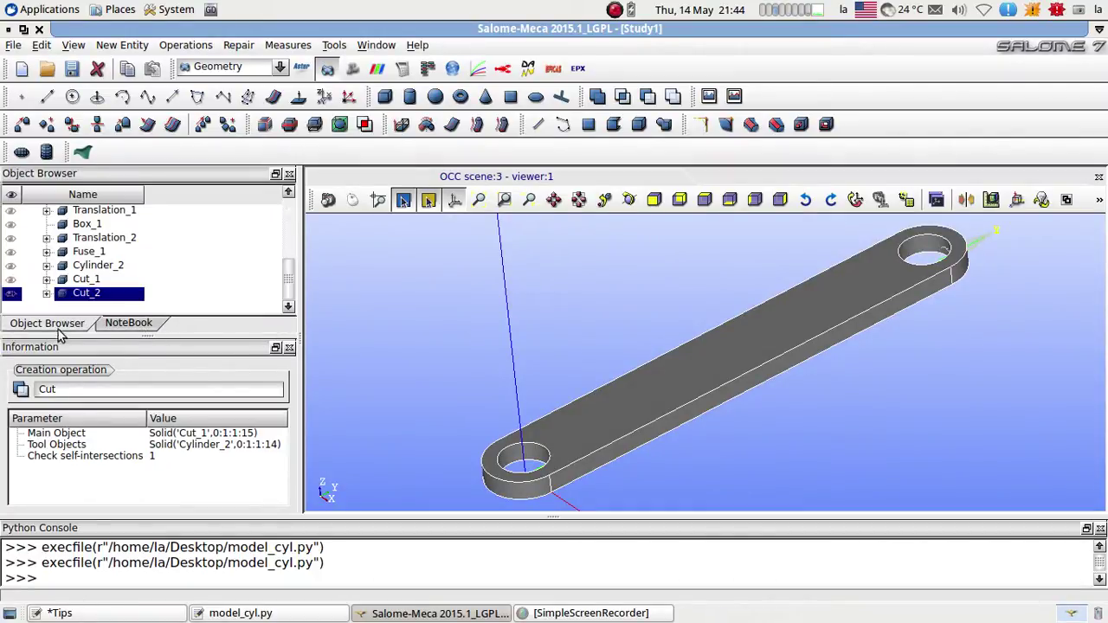
pyautogui.click(241, 613)
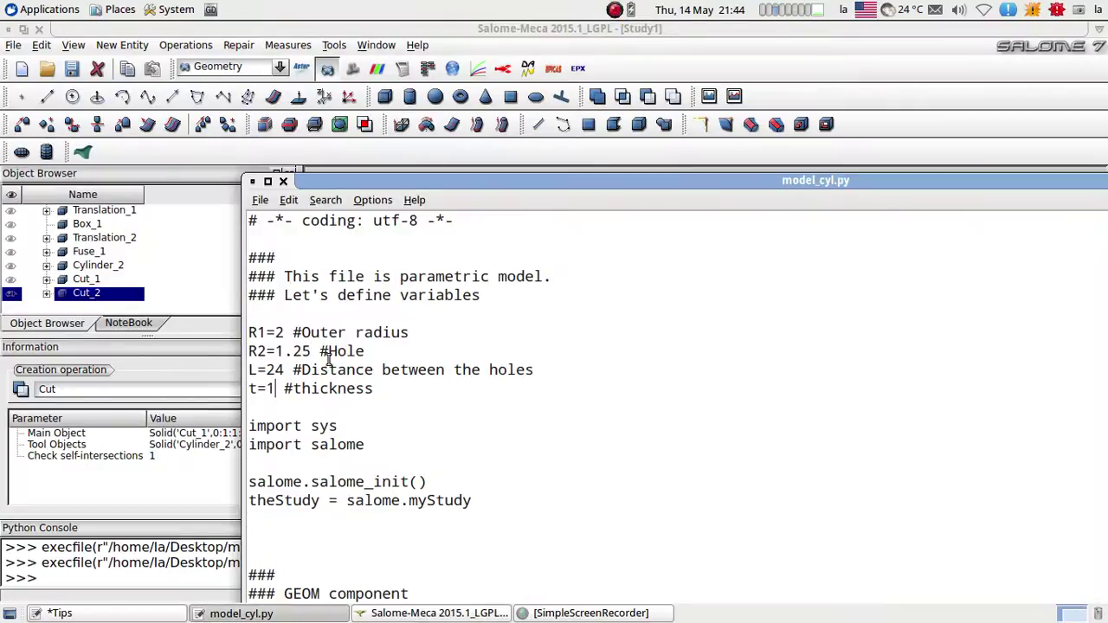
pyautogui.click(284, 181)
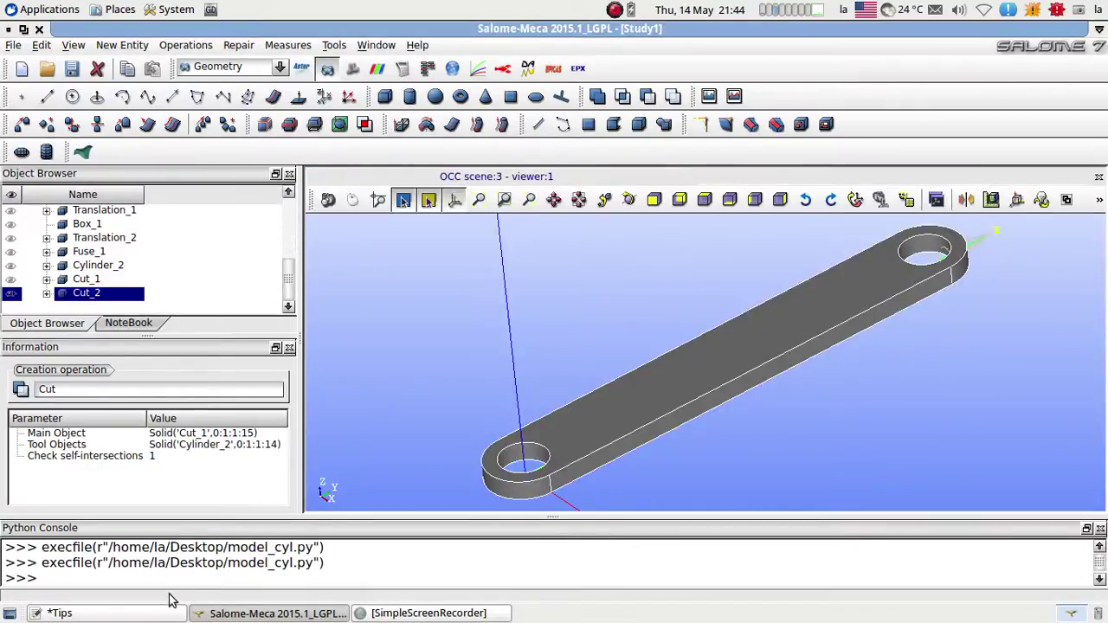
# Switch to the Tips note and replace its text with "The other way to make parametric model with using GUI".
pyautogui.click(149, 616)
pyautogui.moveTo(666, 426); pyautogui.dragTo(270, 424)
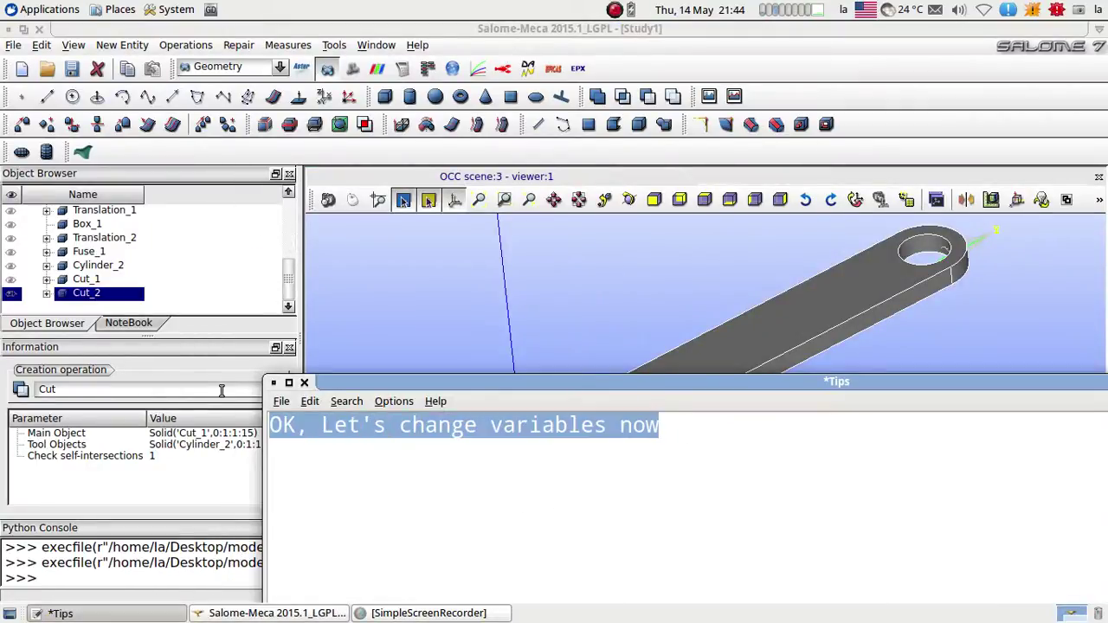
pyautogui.write('The ')
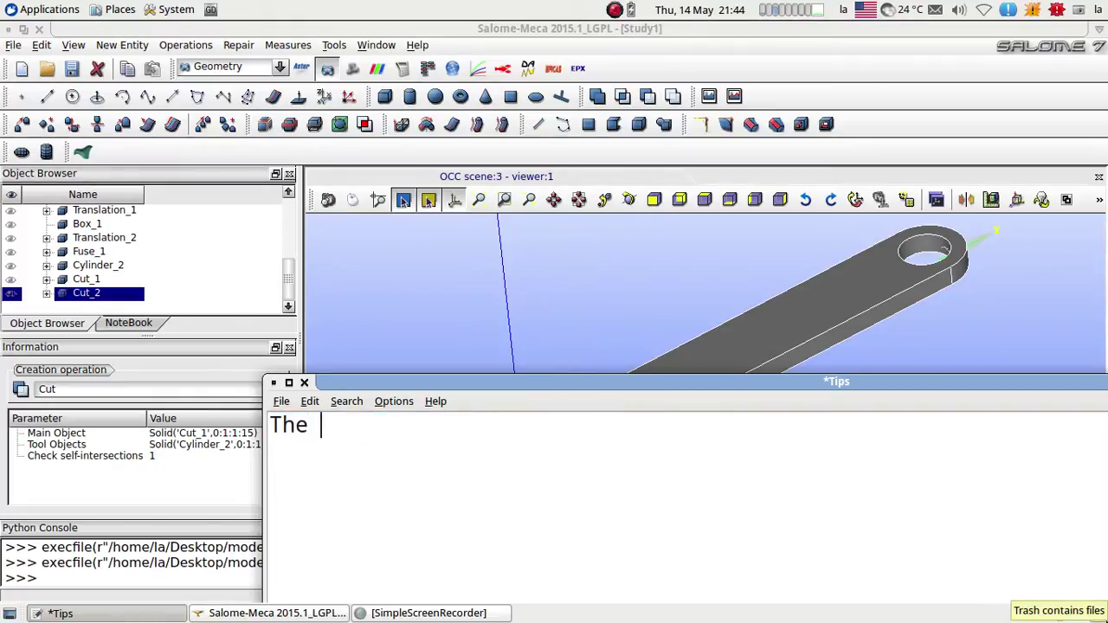
pyautogui.write('other way to')
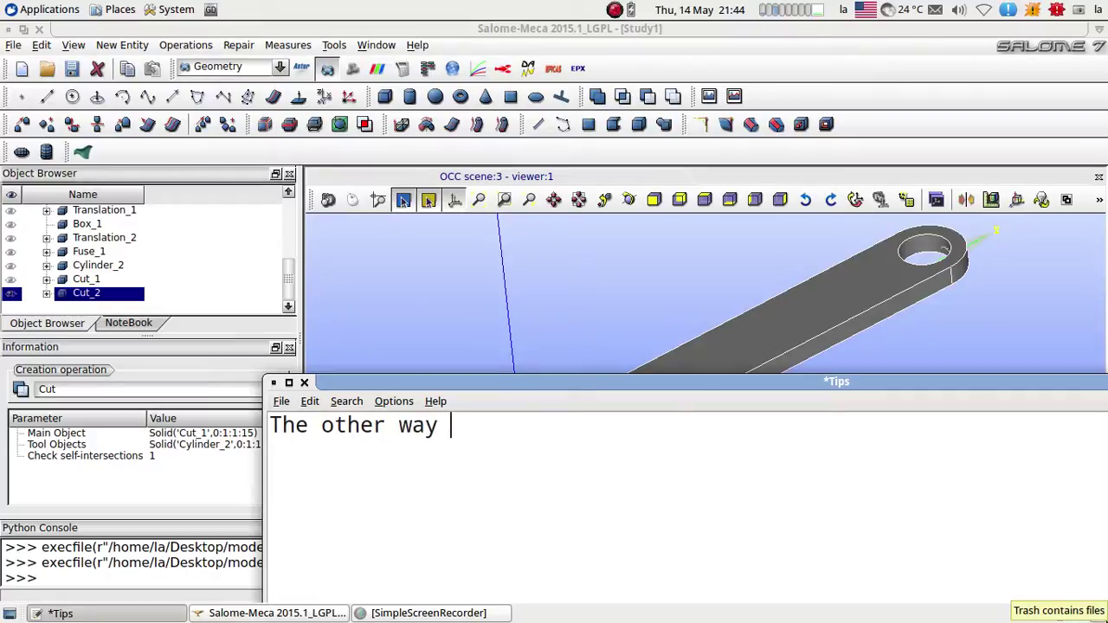
pyautogui.write(' make')
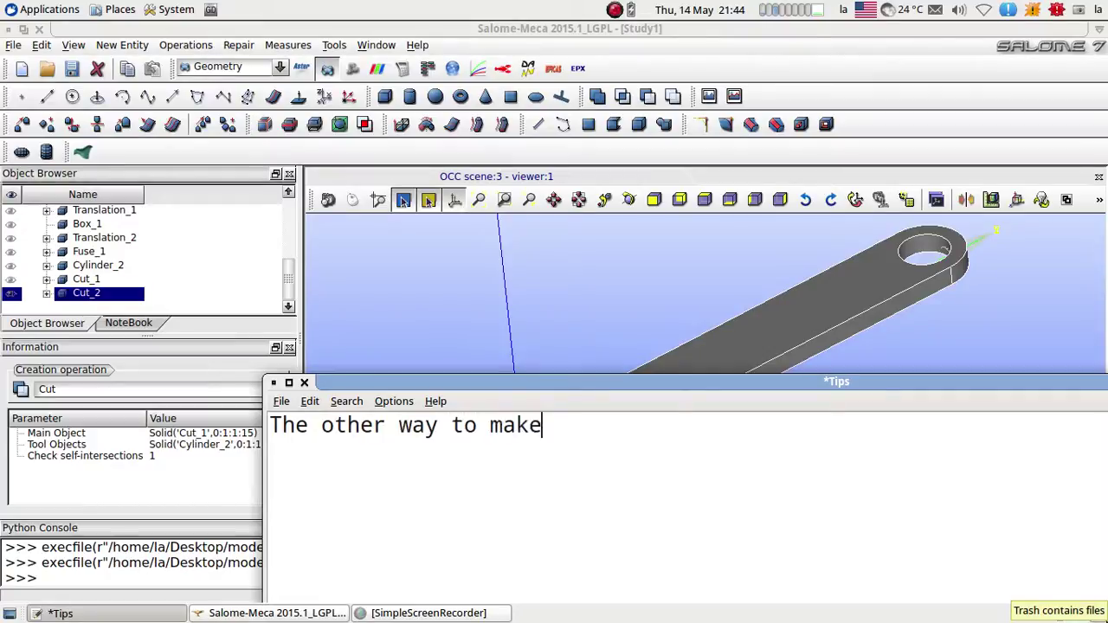
pyautogui.write(' param')
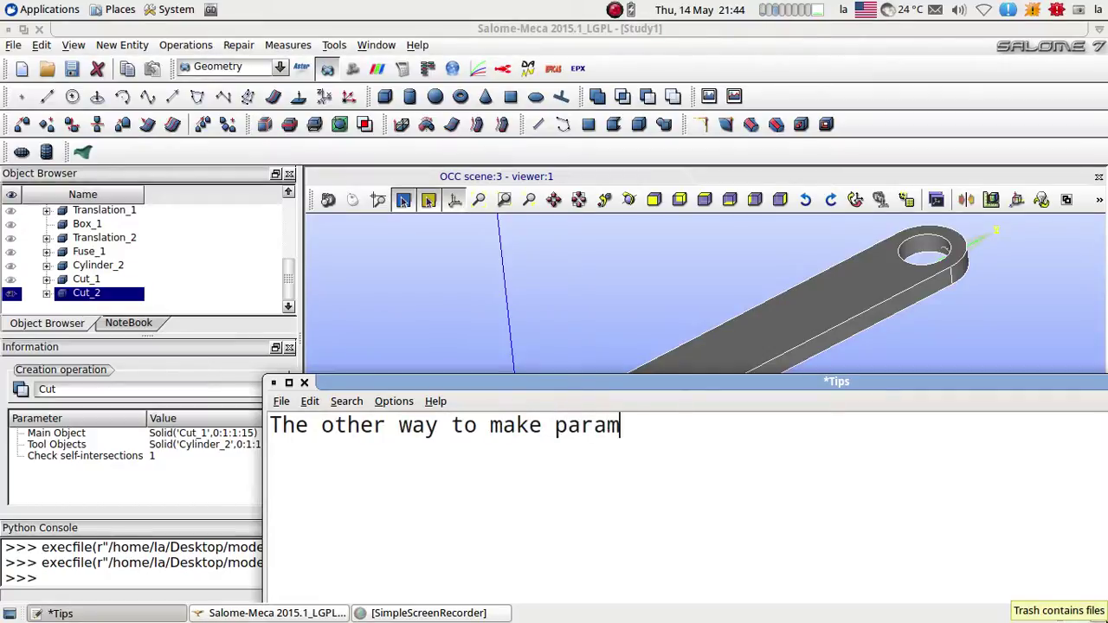
pyautogui.write('etric')
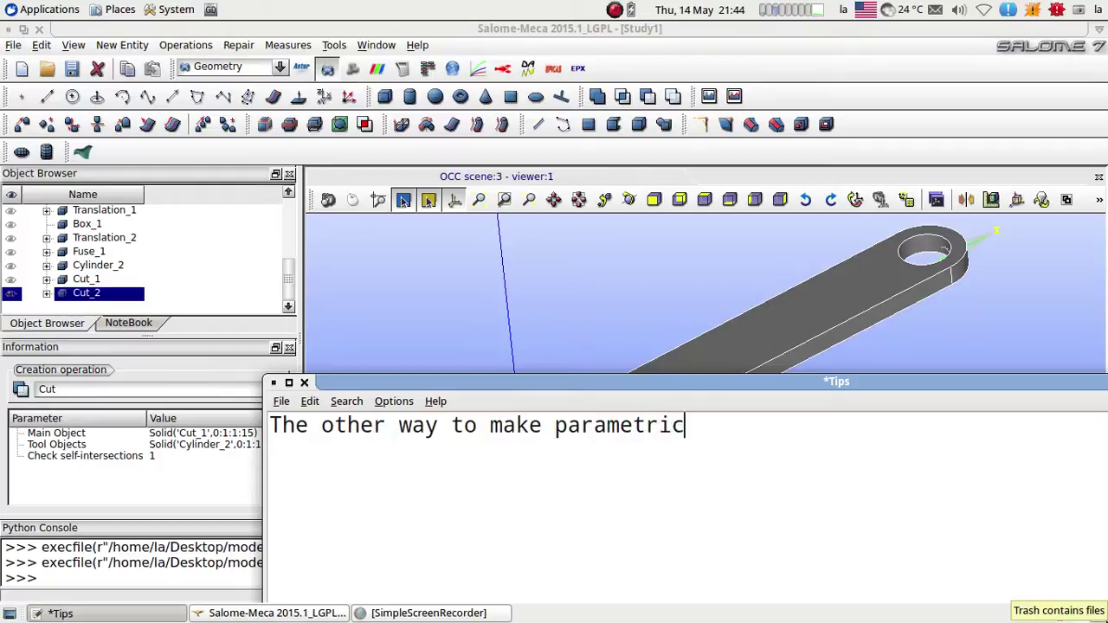
pyautogui.write(' model')
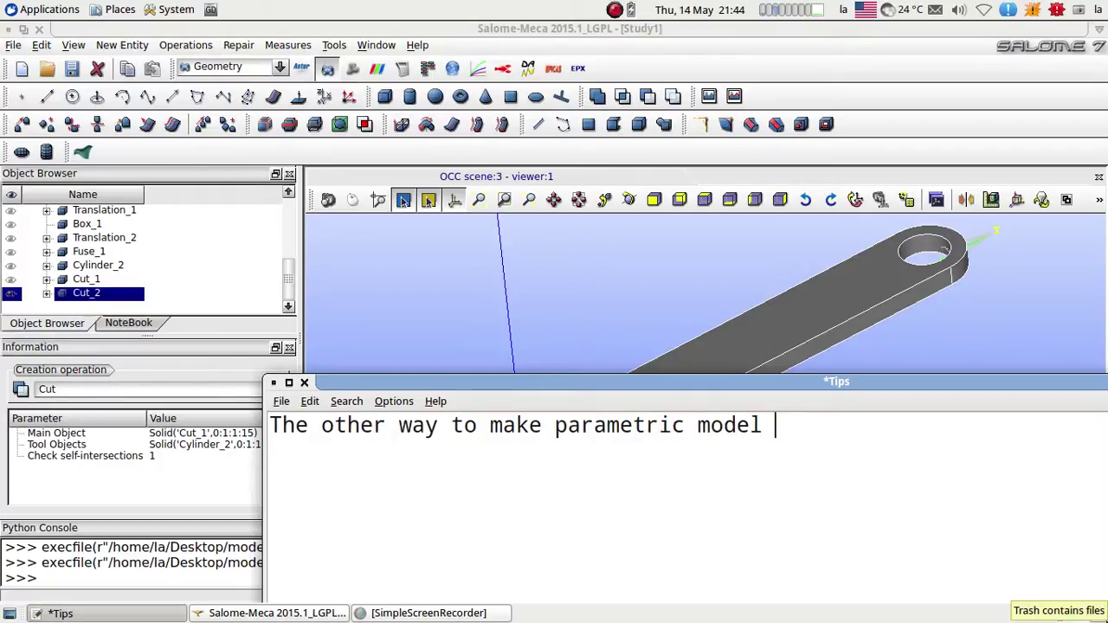
pyautogui.write(' with usi')
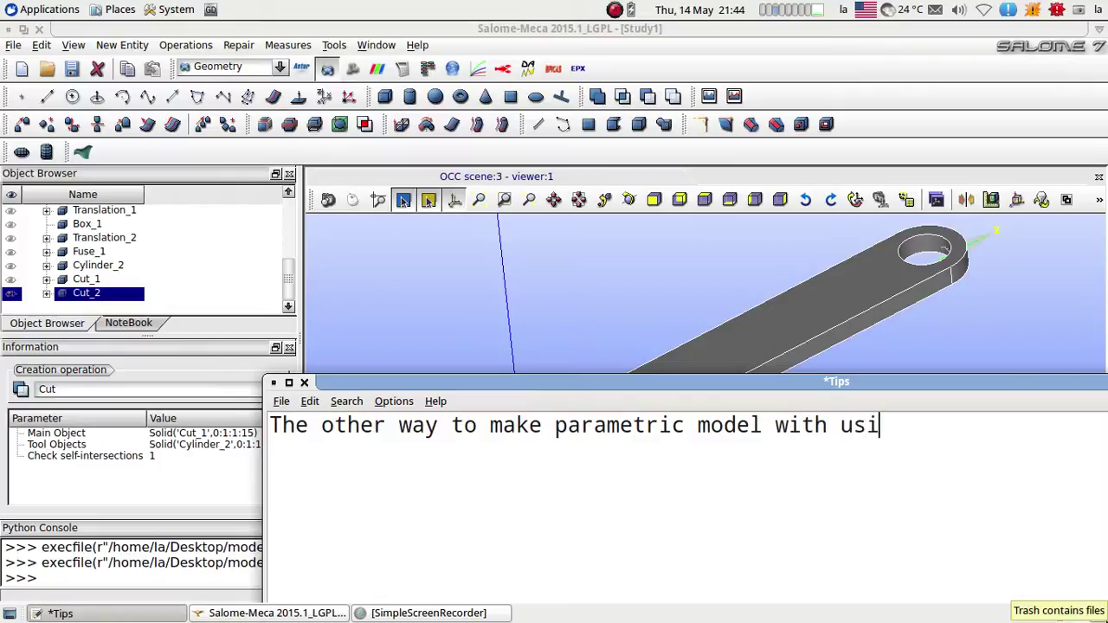
pyautogui.write('ng G')
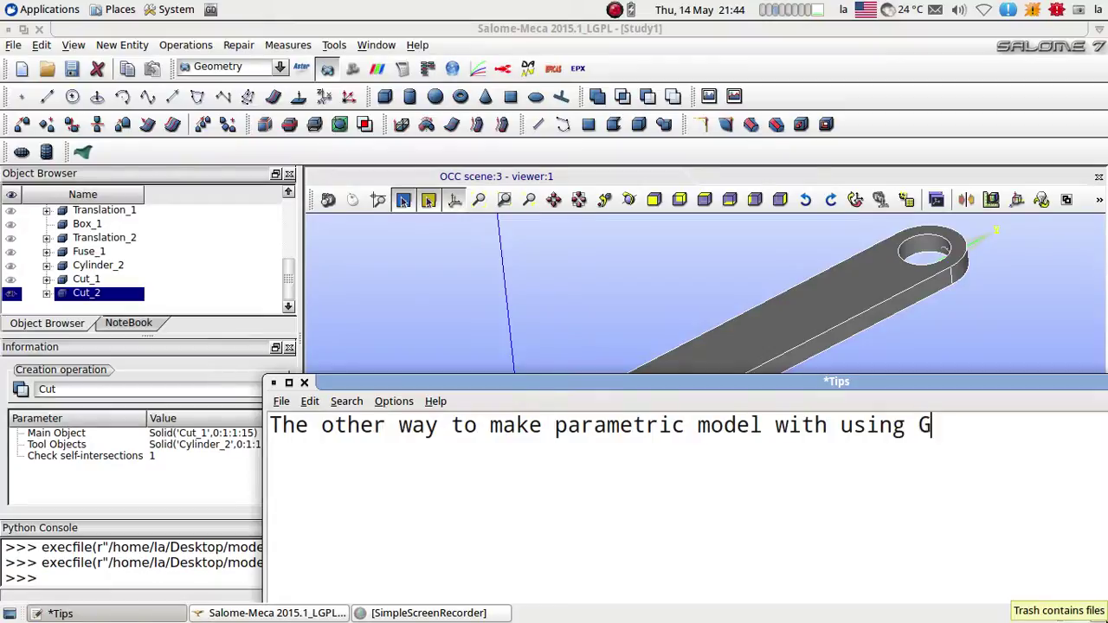
pyautogui.write('UI ')
# Add a second line to the note reading "=> NoteBook".
pyautogui.write('=')
pyautogui.write('> ')
pyautogui.write('No')
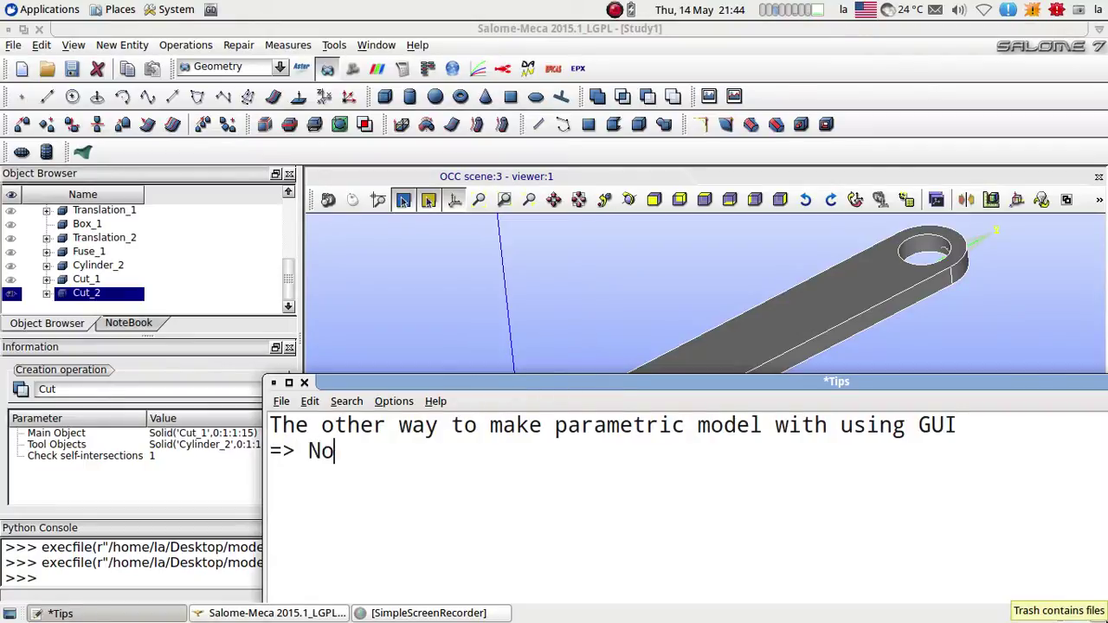
pyautogui.write('teBo')
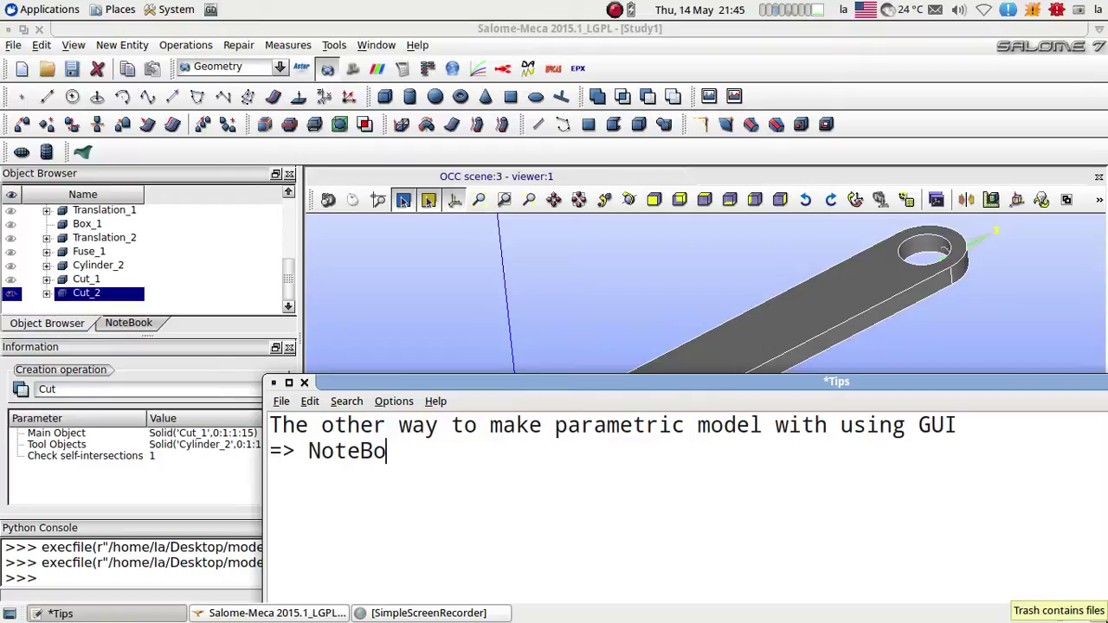
pyautogui.write('ok')
# Add a third line to the note reading "But this way is less flexible, because python gives".
pyautogui.write('Bu')
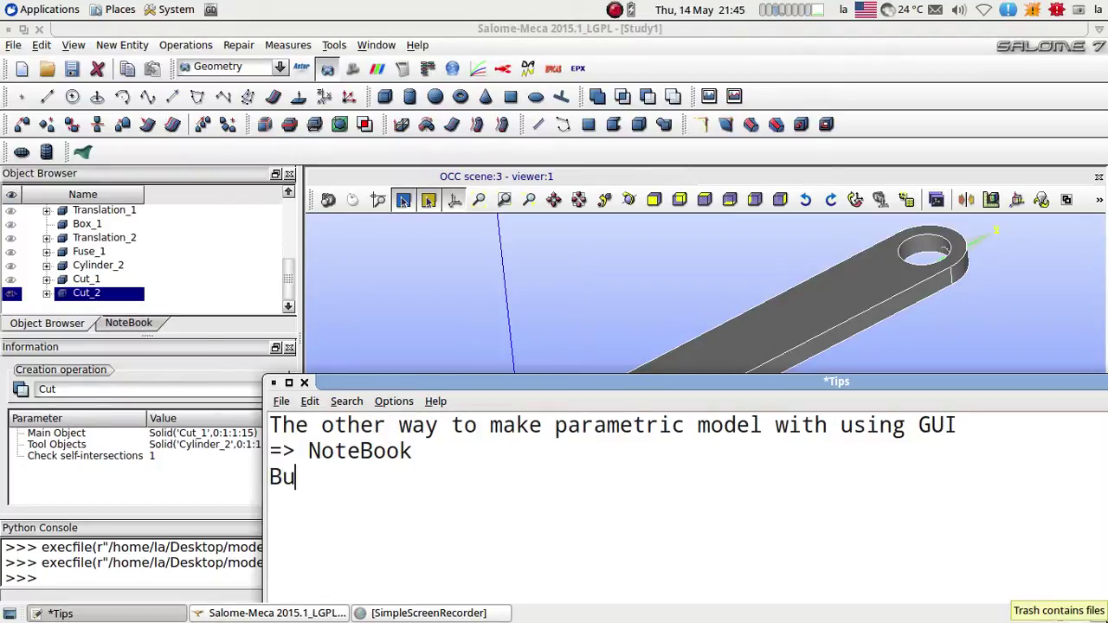
pyautogui.write('t this wa')
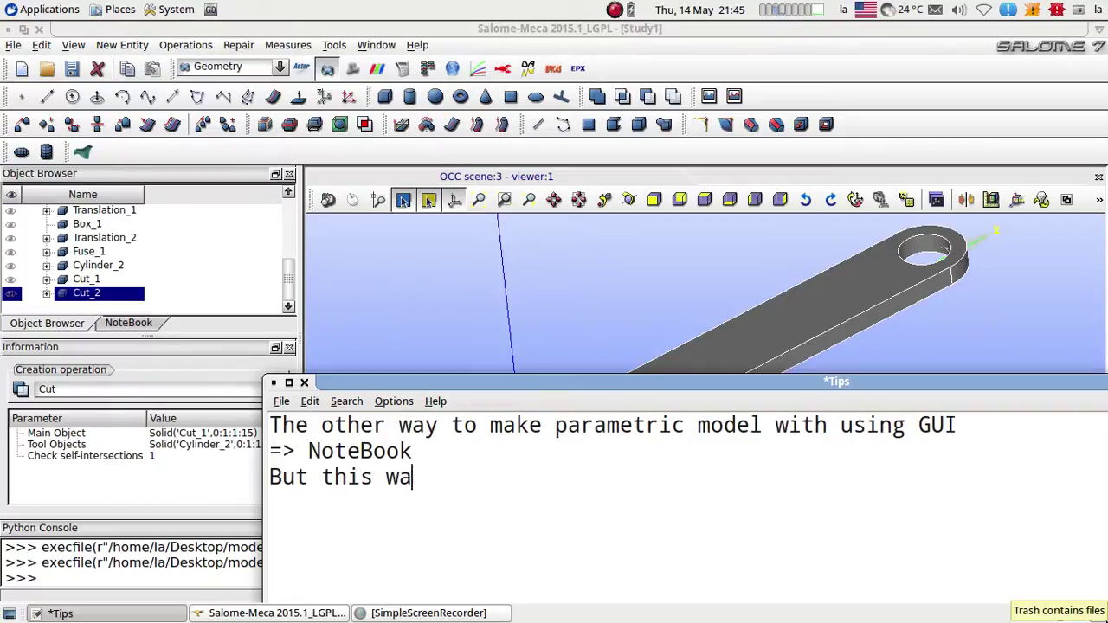
pyautogui.write('y is le')
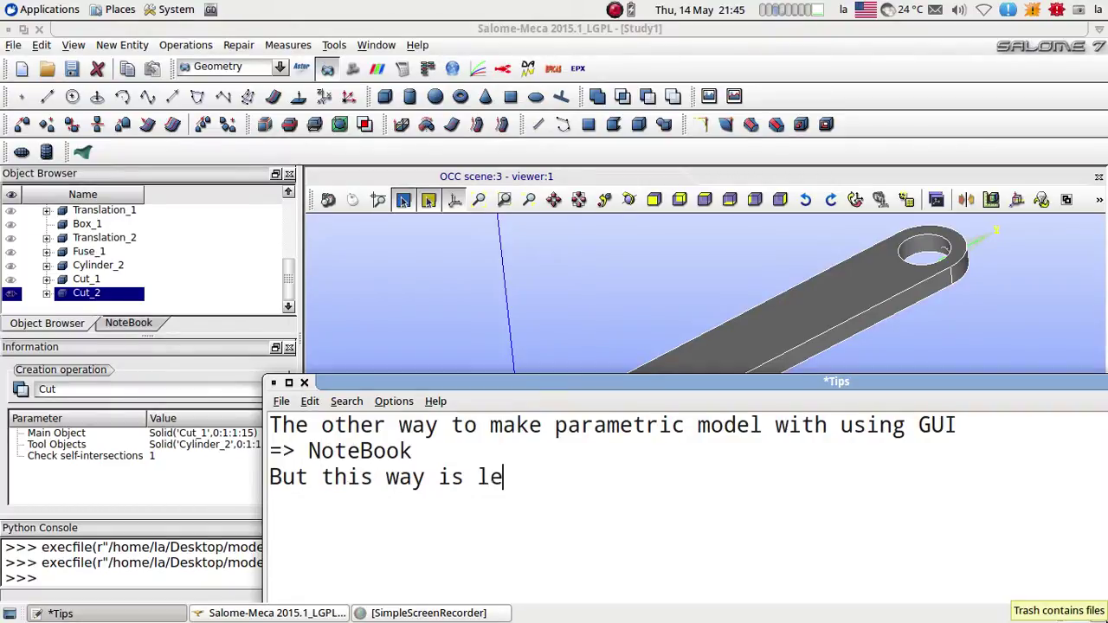
pyautogui.write('ss fle')
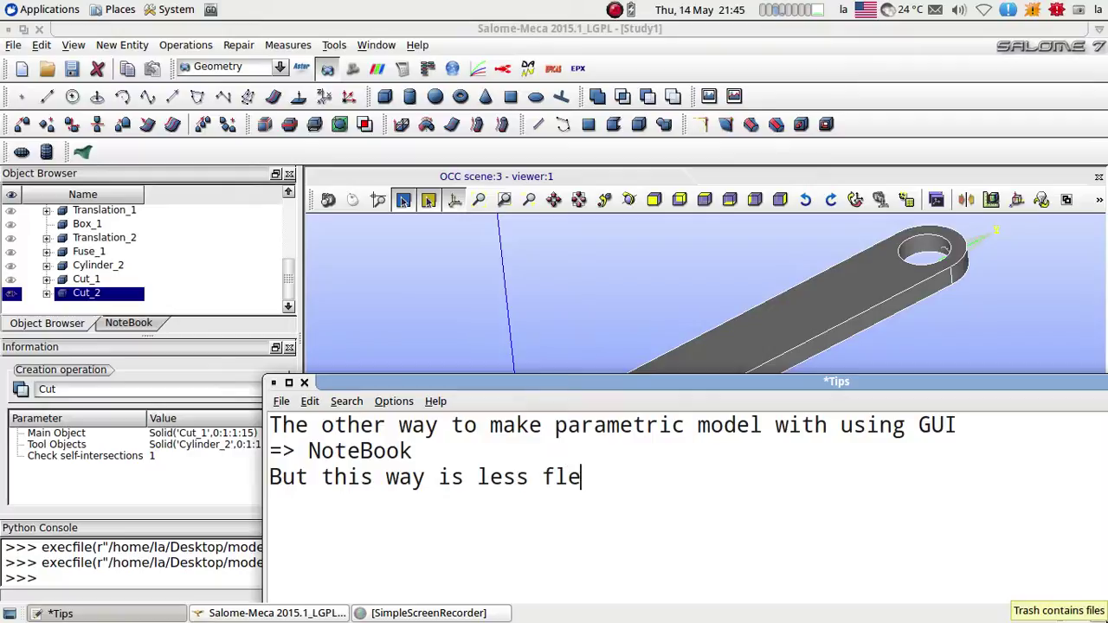
pyautogui.write('xible')
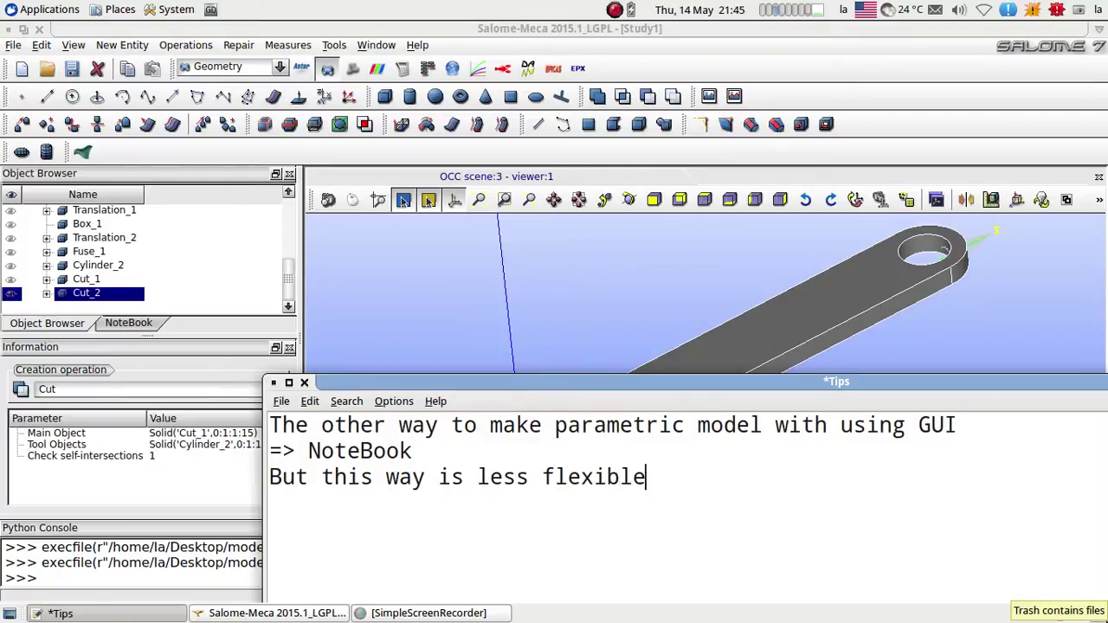
pyautogui.write(', because')
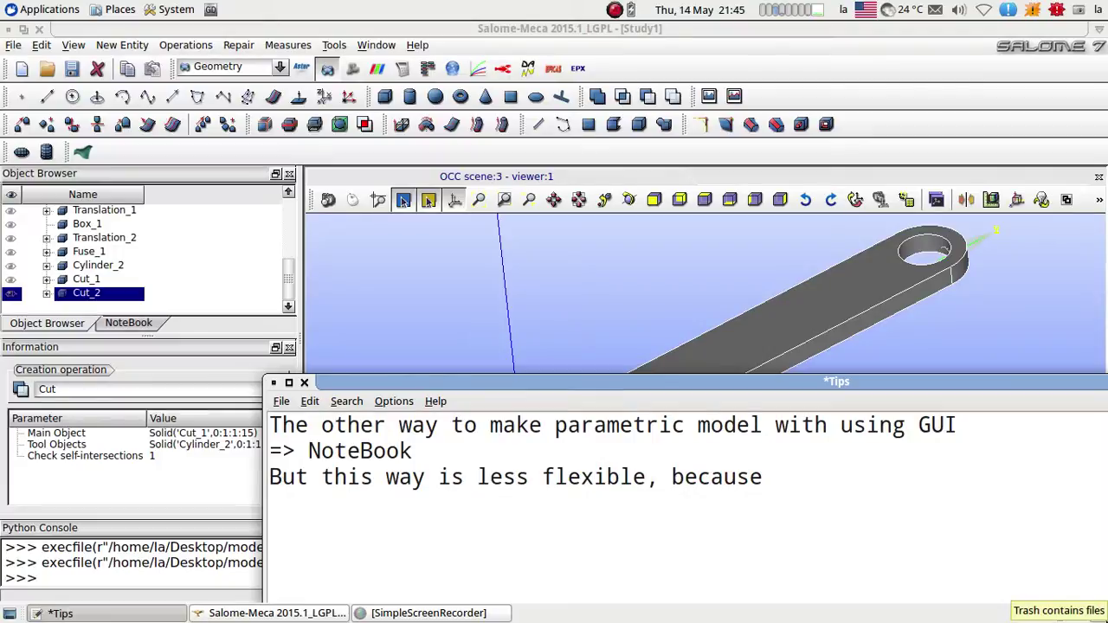
pyautogui.write('python g')
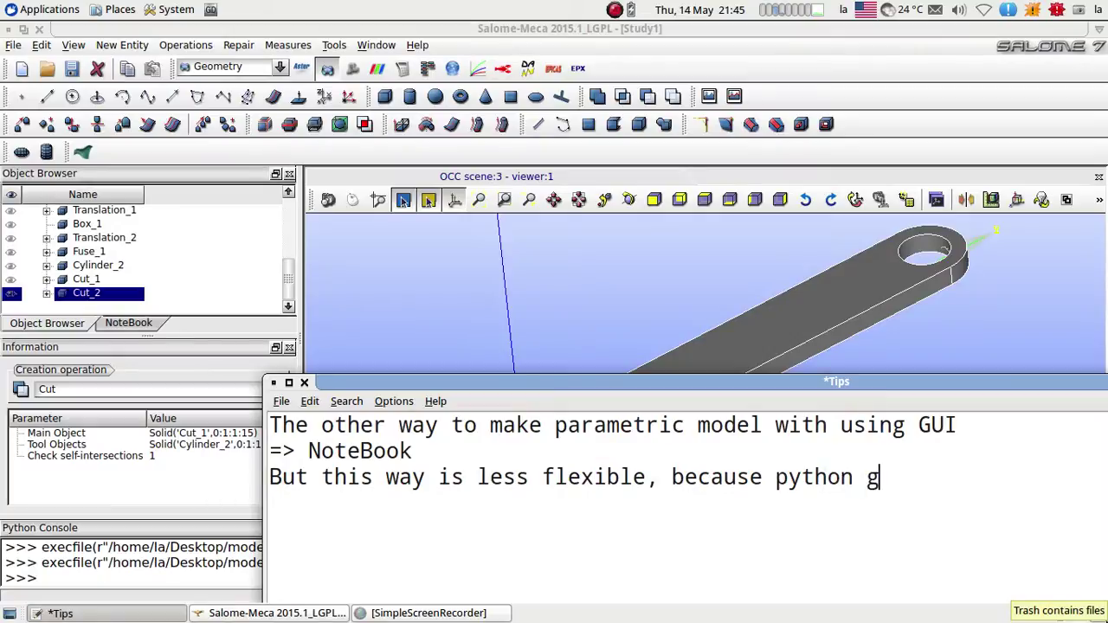
pyautogui.write('ives')
# Continue the note on a new line with "you ability insert formulas, cycles, arrays and etc".
pyautogui.press('Return')
pyautogui.write('you ab')
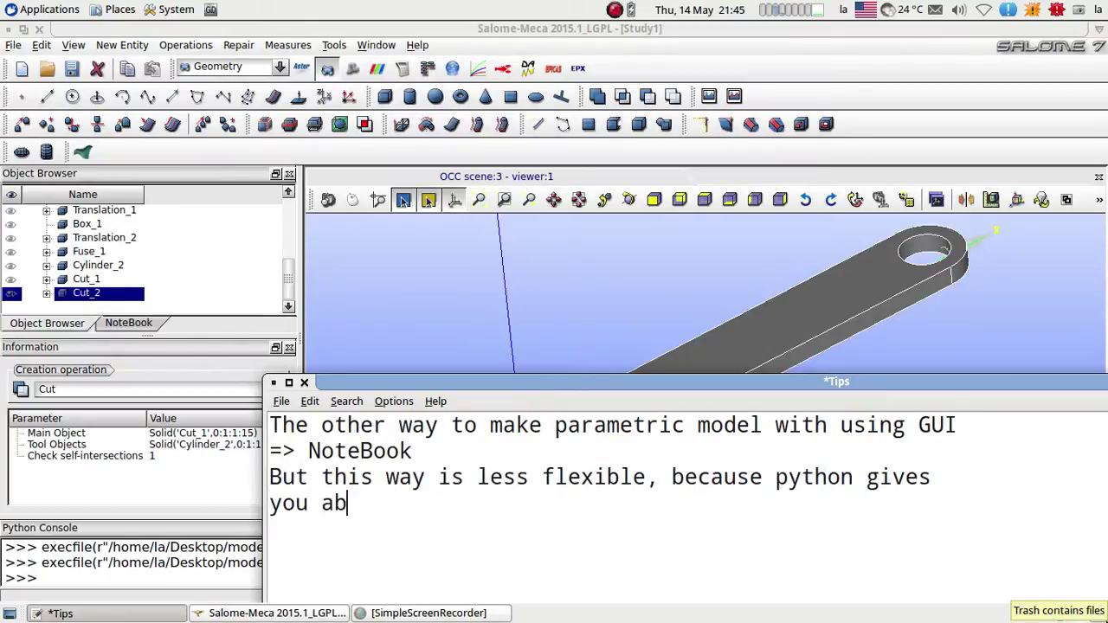
pyautogui.write('ility')
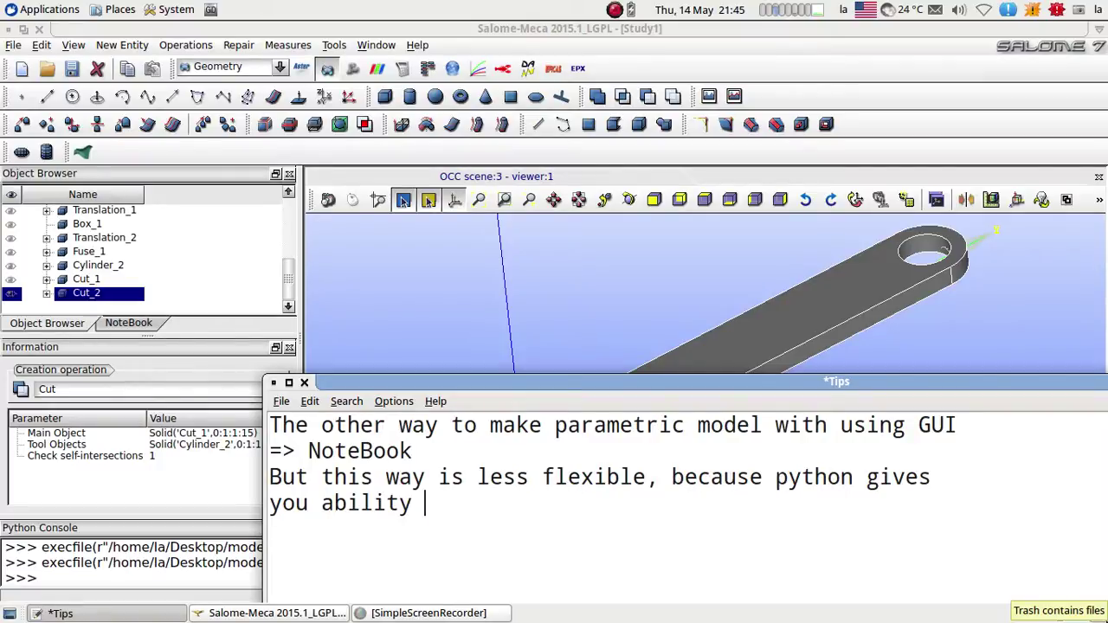
pyautogui.write(' inser')
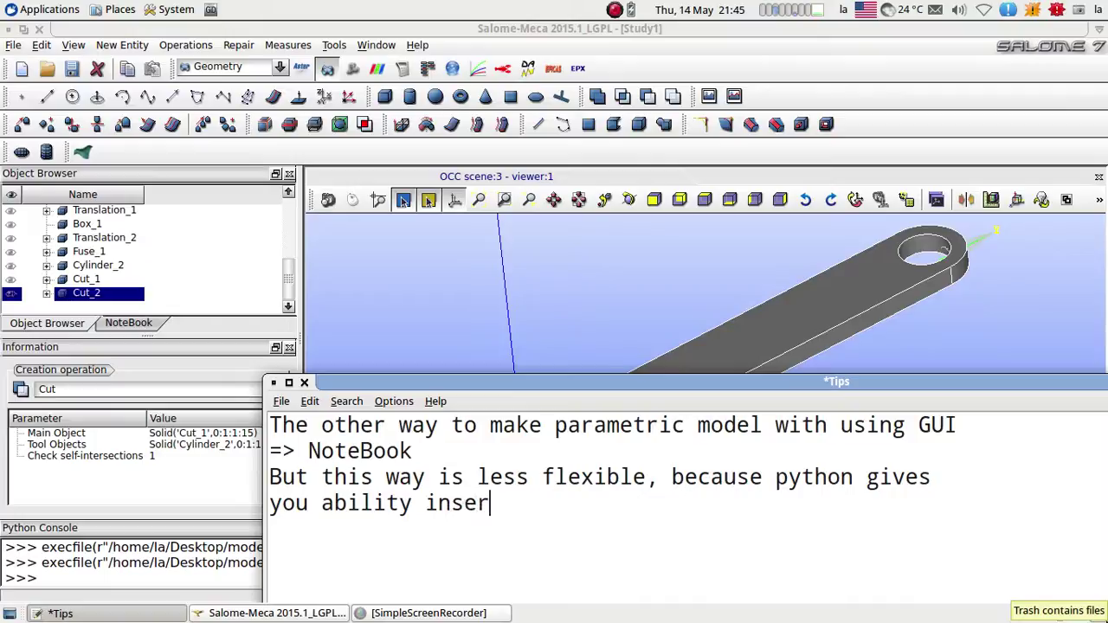
pyautogui.write('t formula')
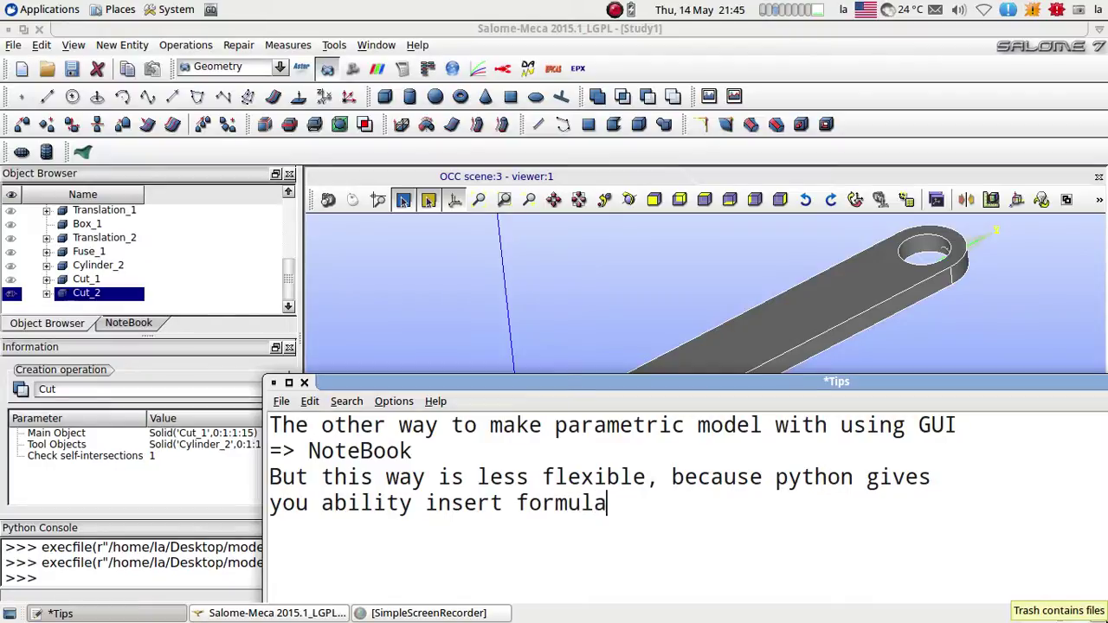
pyautogui.write('s, cycle')
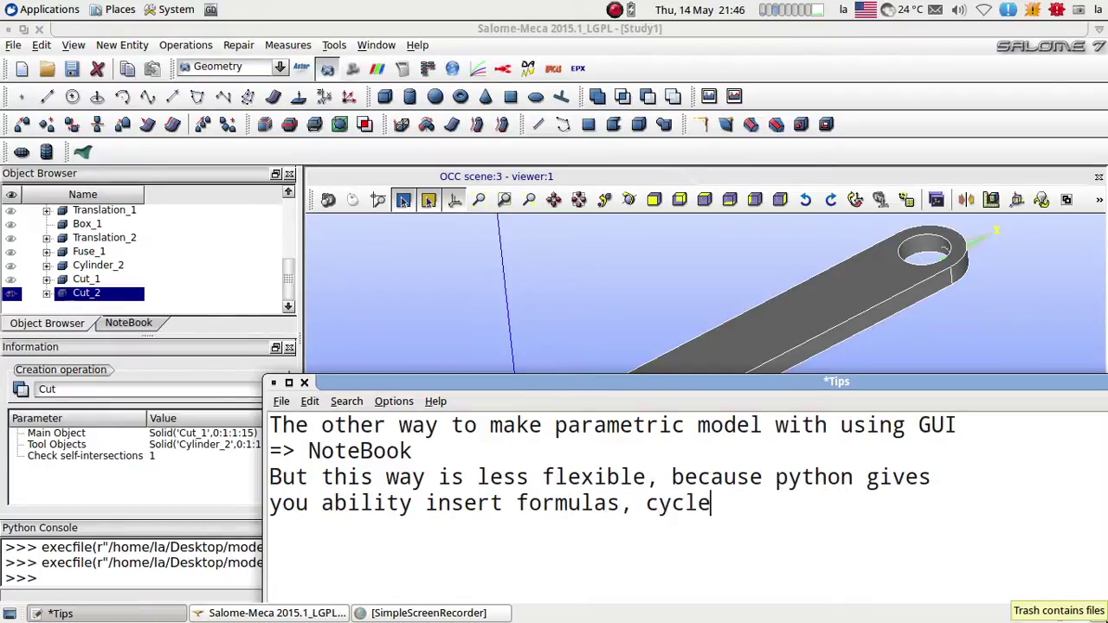
pyautogui.write('s, arrays an')
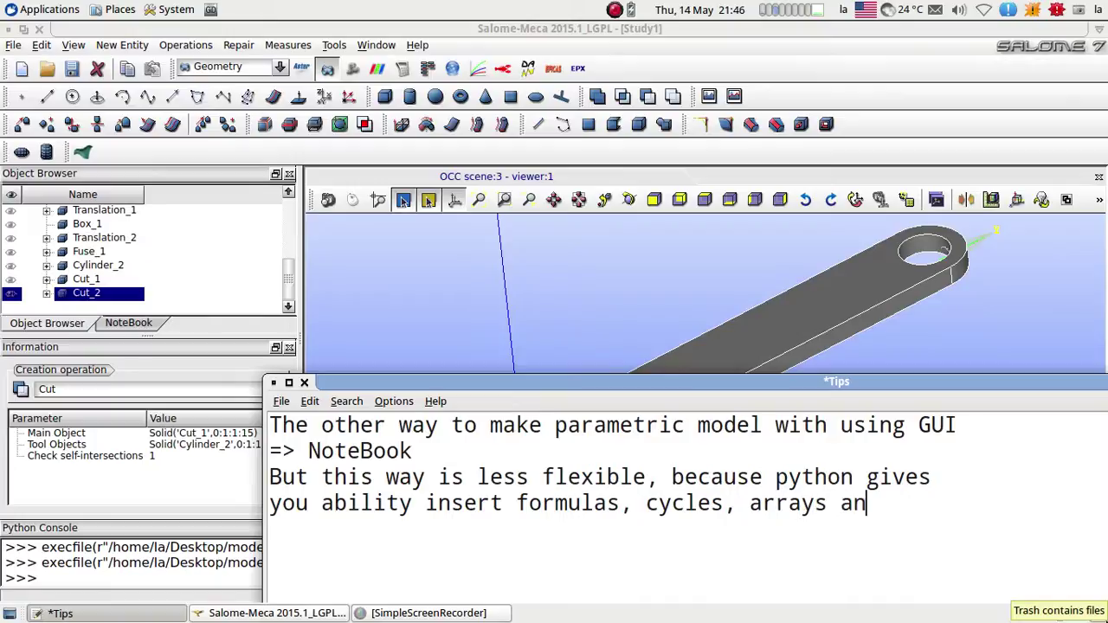
pyautogui.write('d etc')
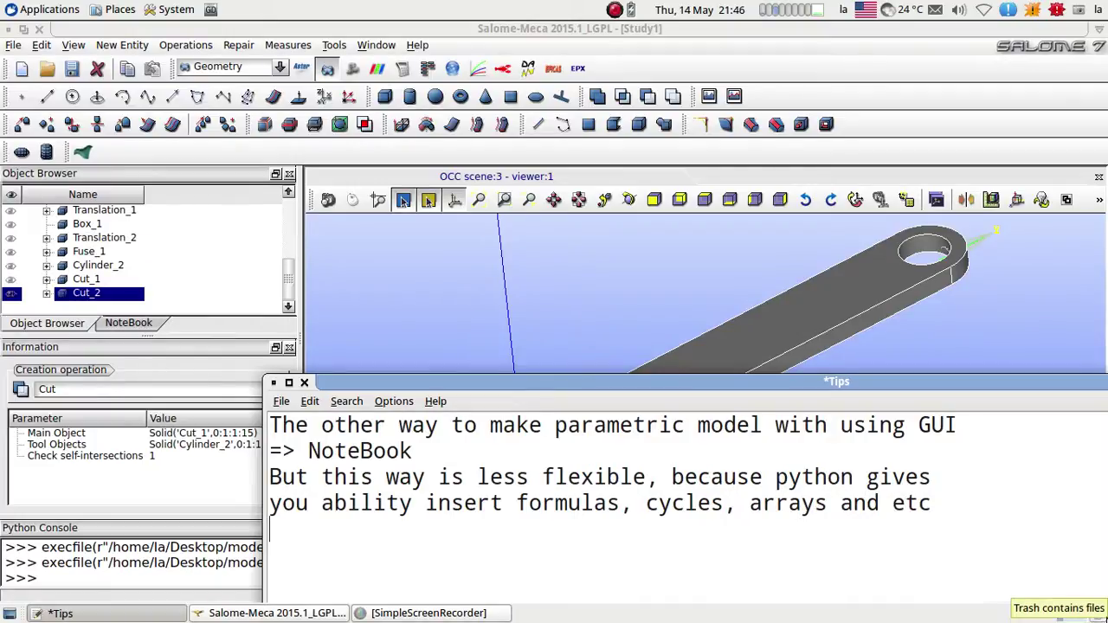
# Add a last line to the note reading "It is whole universe".
pyautogui.write('It is whole ')
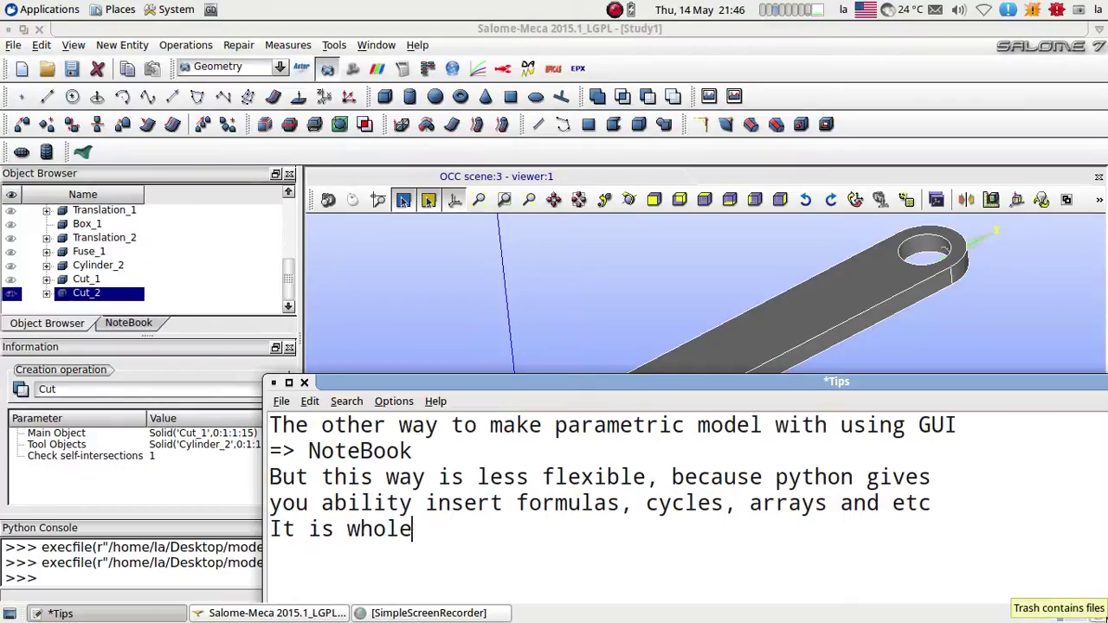
pyautogui.write('univerce')
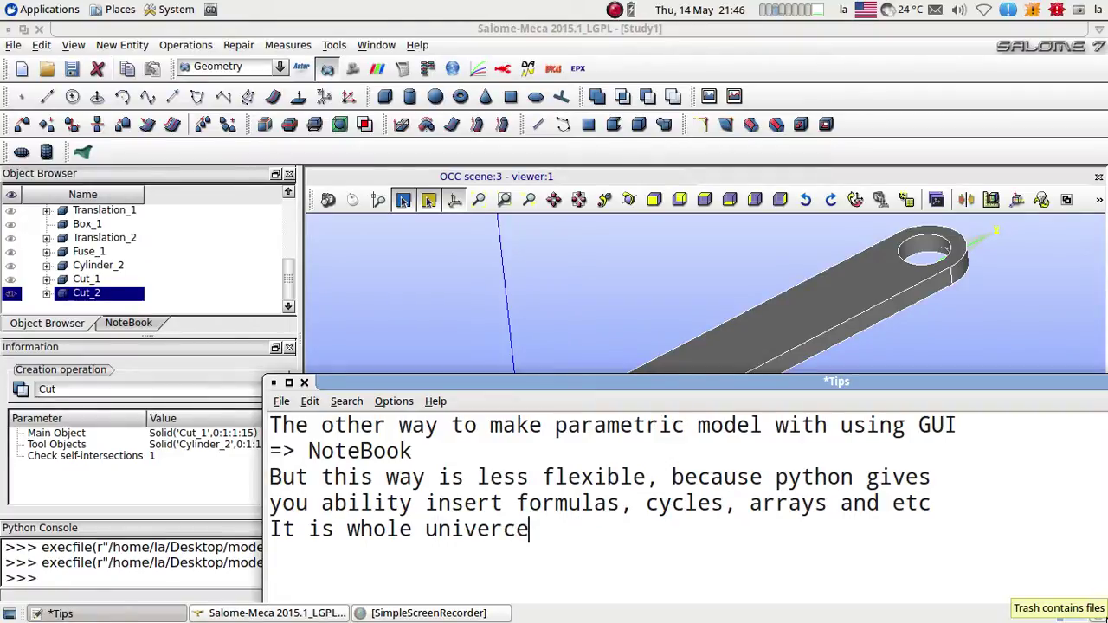
pyautogui.press('BackSpace')
pyautogui.press('BackSpace')
pyautogui.write('se')
pyautogui.rightClick(616, 10)
pyautogui.click(650, 31)
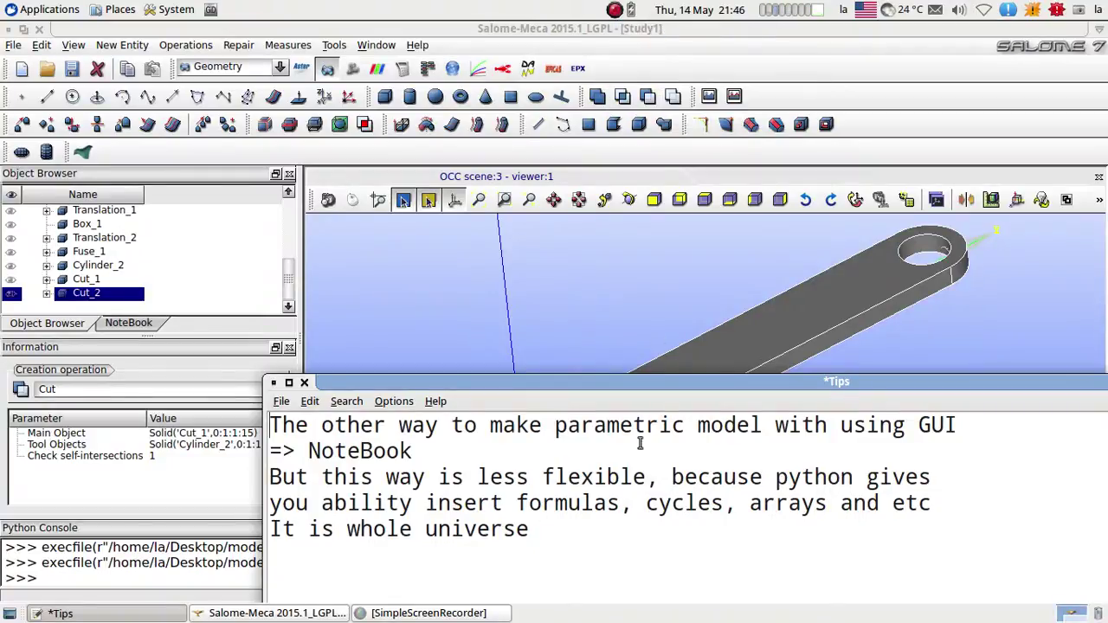
# Replace the whole text of the Tips note with "Thank you for attention!".
pyautogui.moveTo(572, 556); pyautogui.dragTo(183, 403)
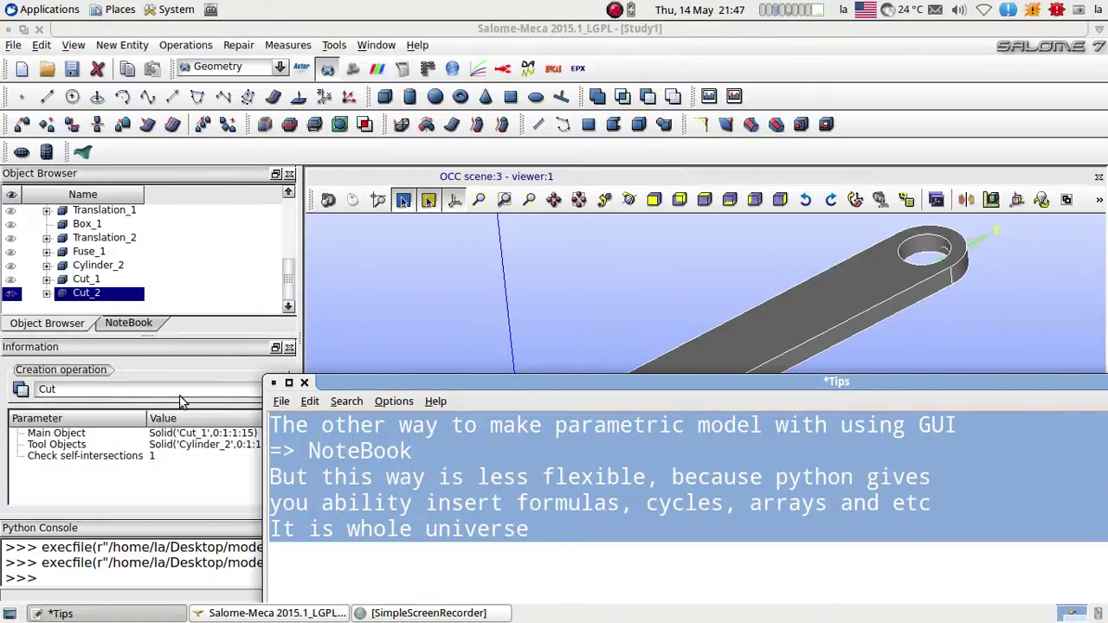
pyautogui.write('Thank y')
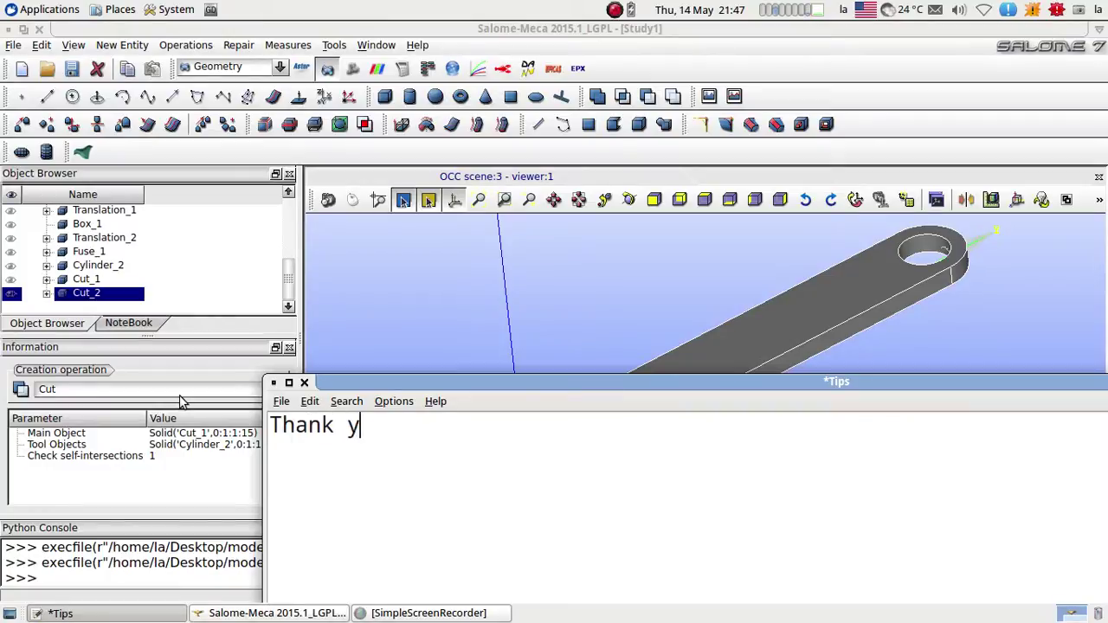
pyautogui.write('ou for atten')
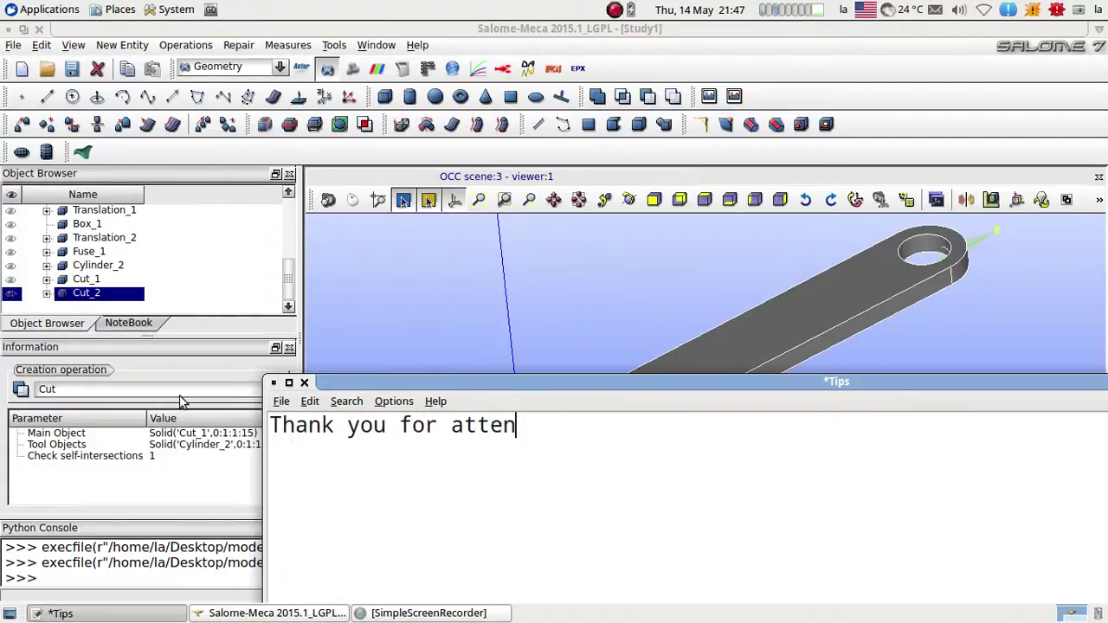
pyautogui.write('tion!')
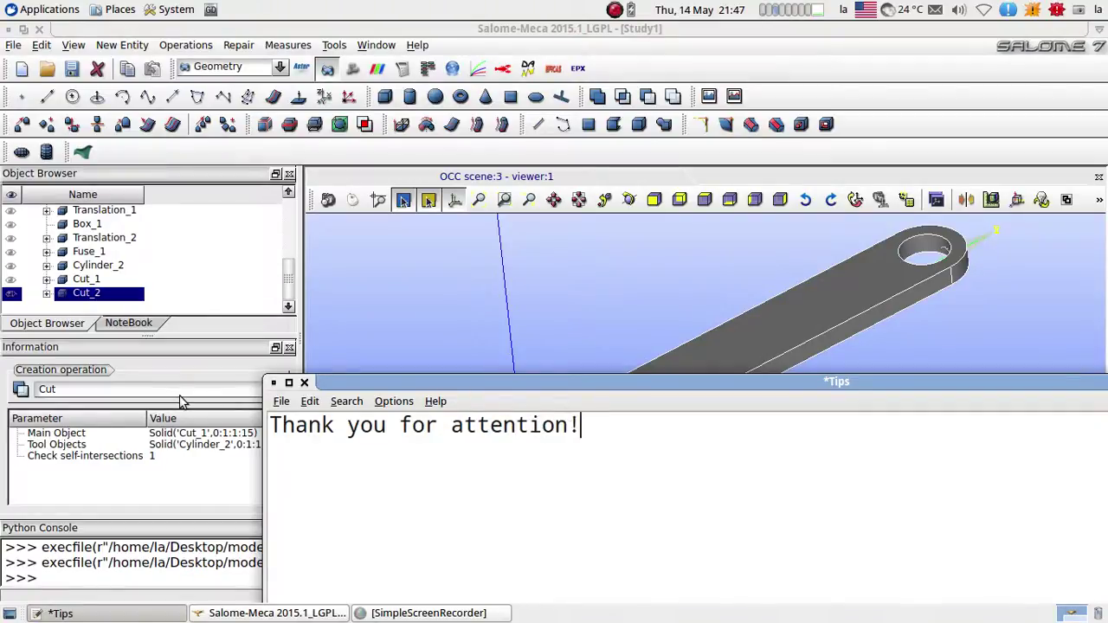